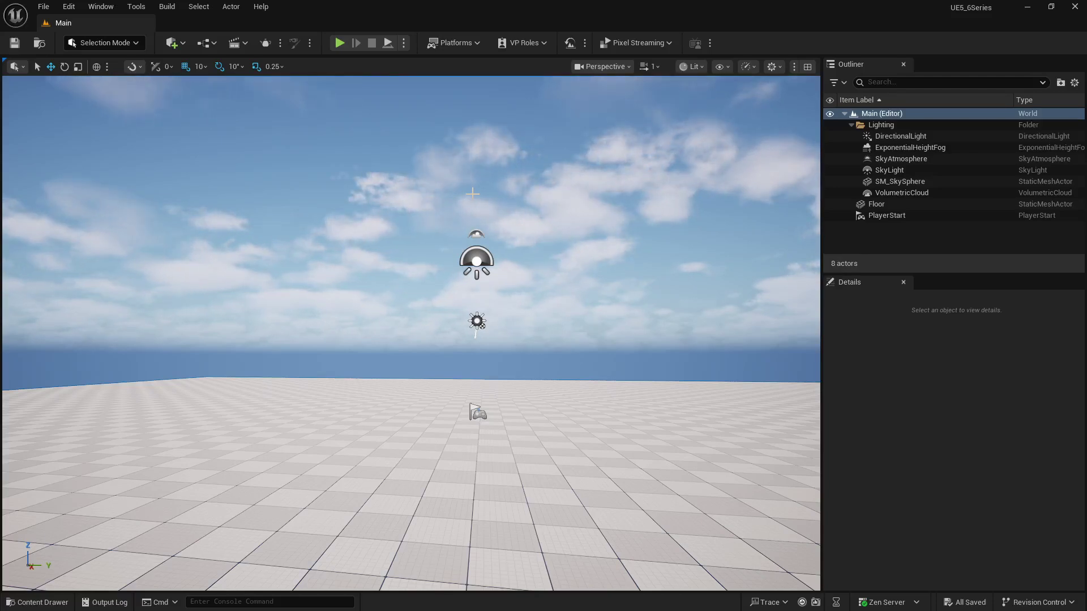
mouse_move(472, 193)
right_down()
mouse_move(498, 208)
mouse_move(479, 204)
right_up()
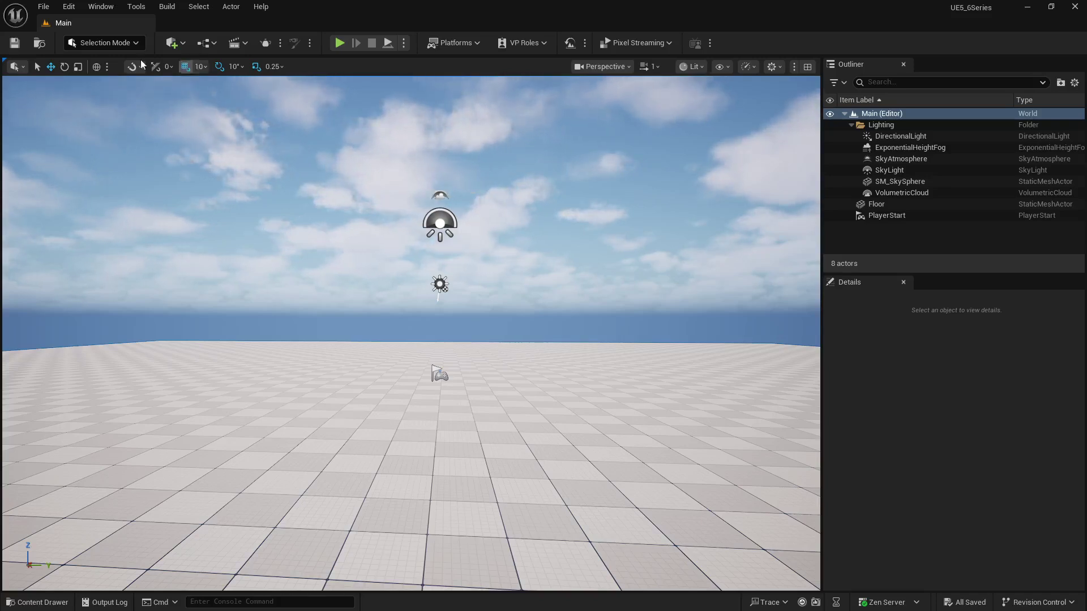
click(122, 45)
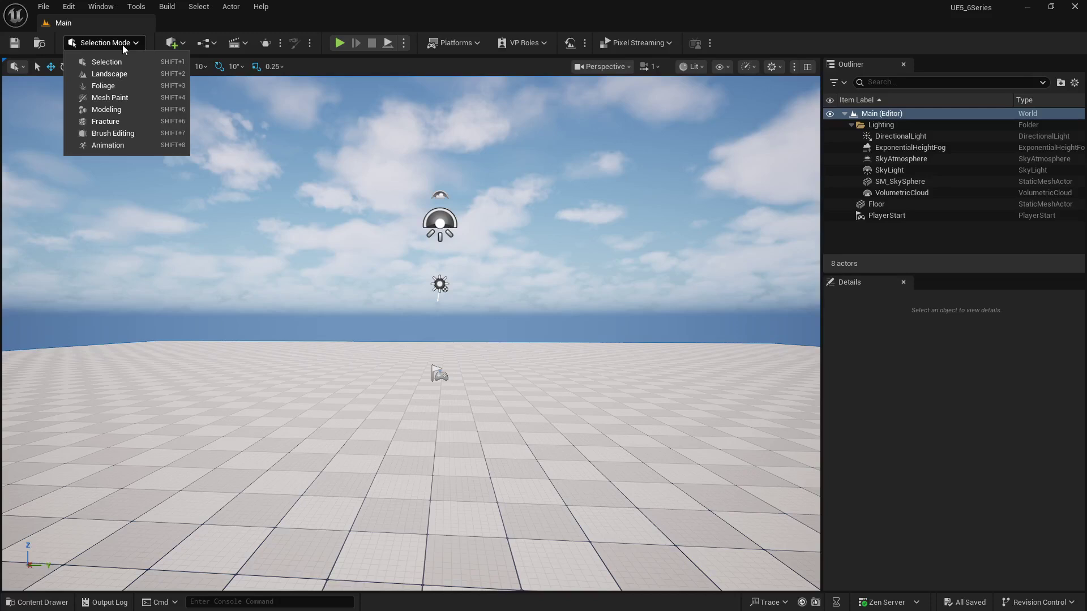
click(142, 160)
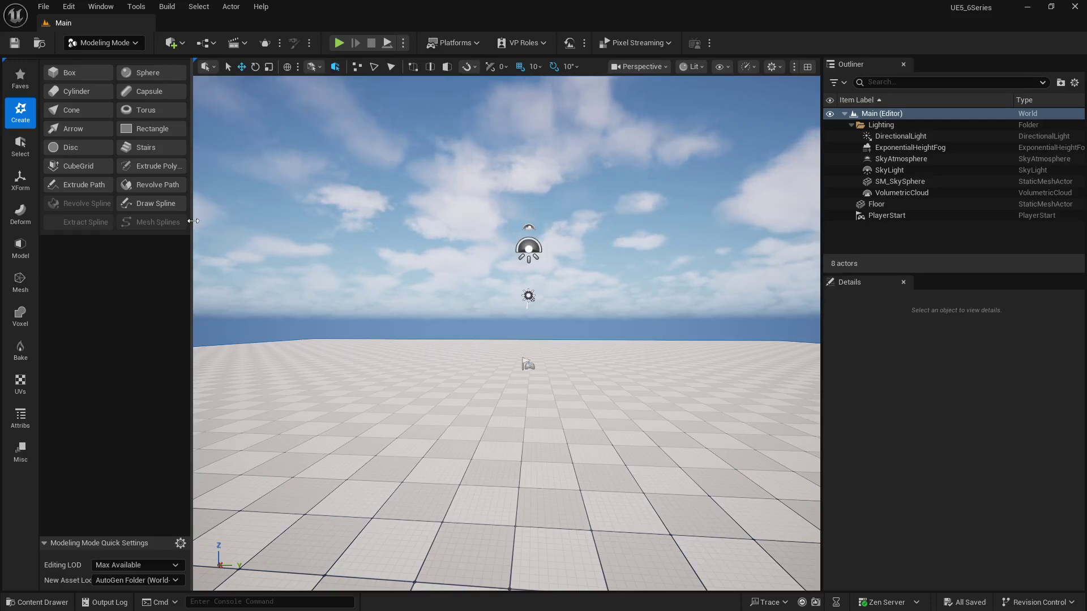
click(154, 130)
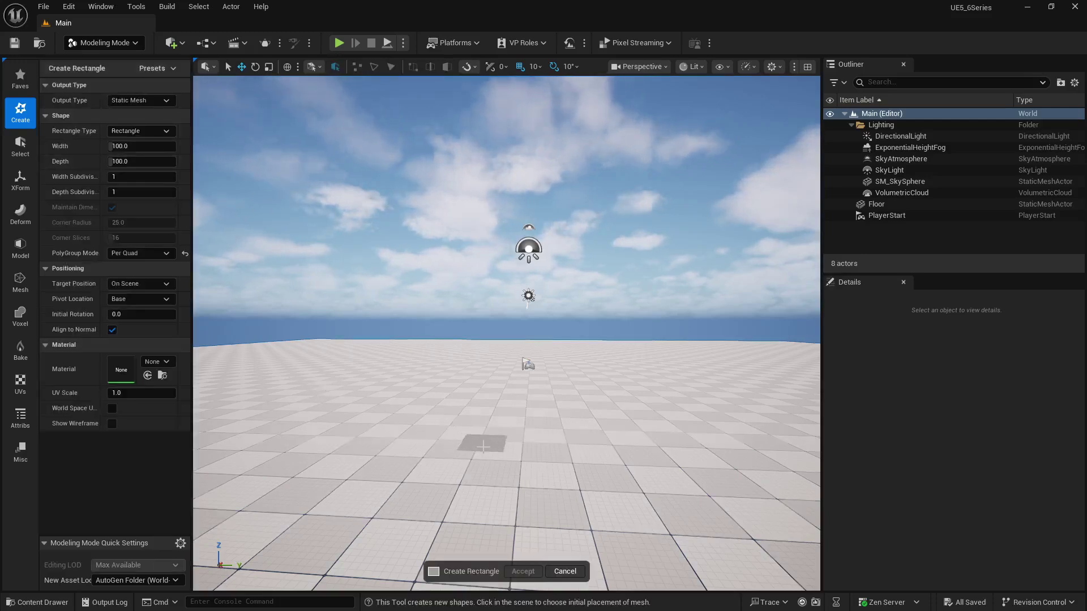
click(504, 442)
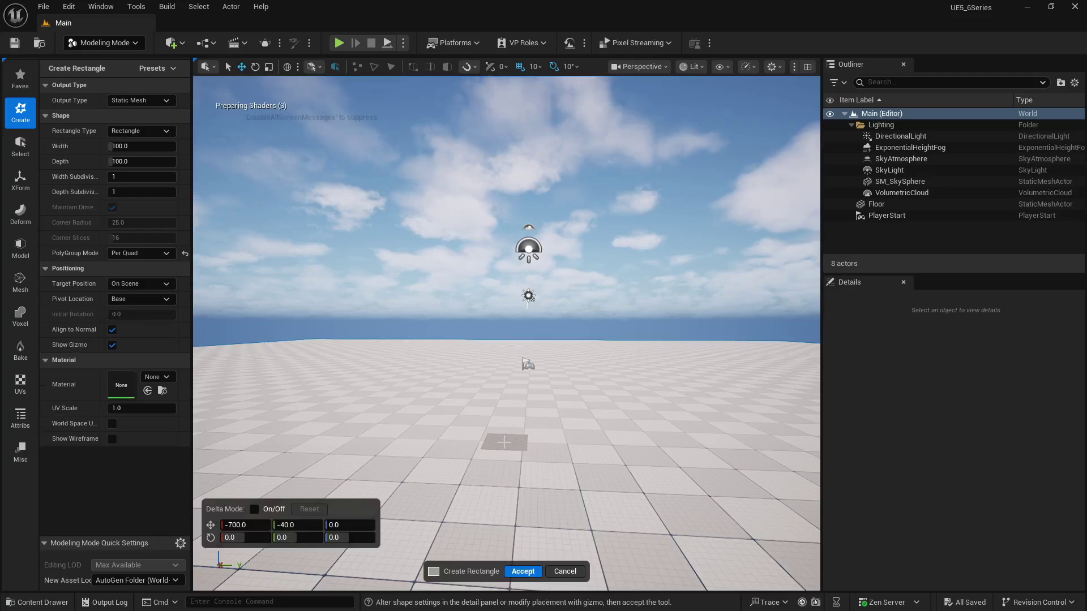
click(830, 205)
right_drag(622, 339, 623, 370)
mouse_move(315, 349)
right_down()
mouse_move(315, 374)
mouse_move(315, 349)
right_up()
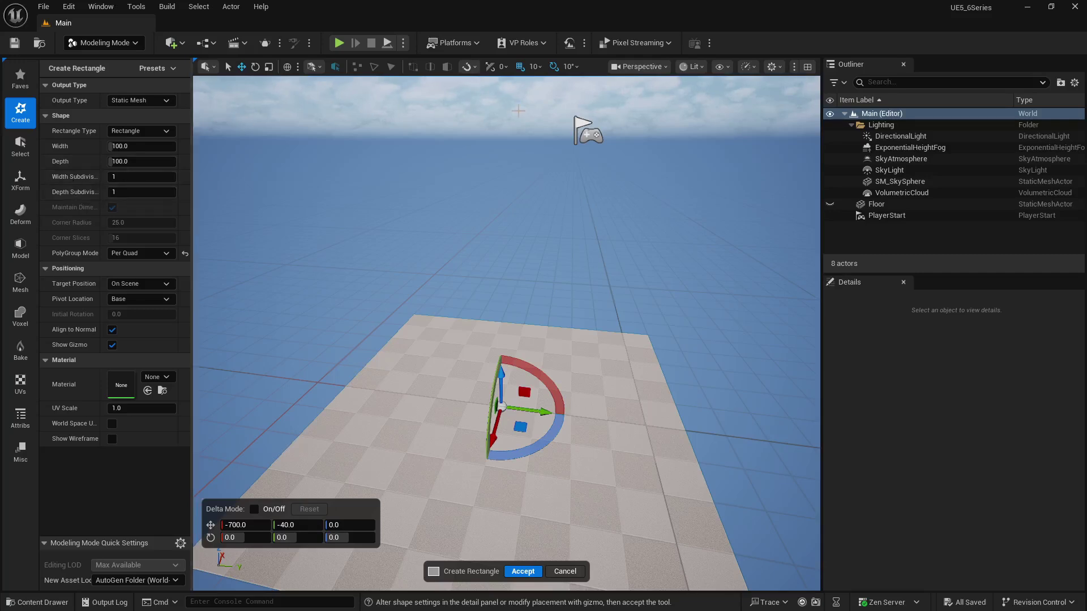
click(699, 69)
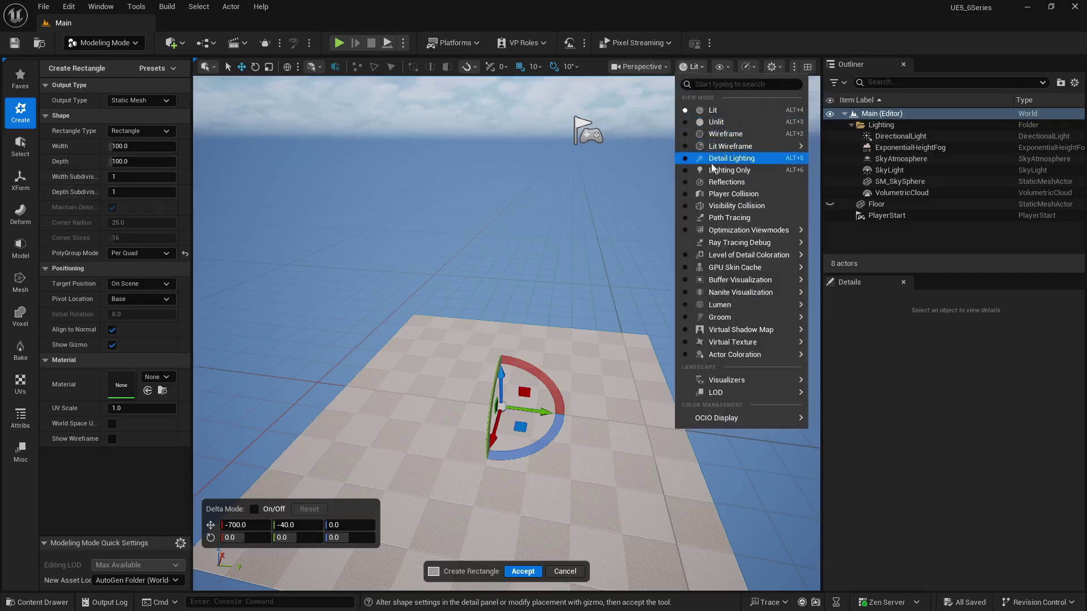
click(722, 135)
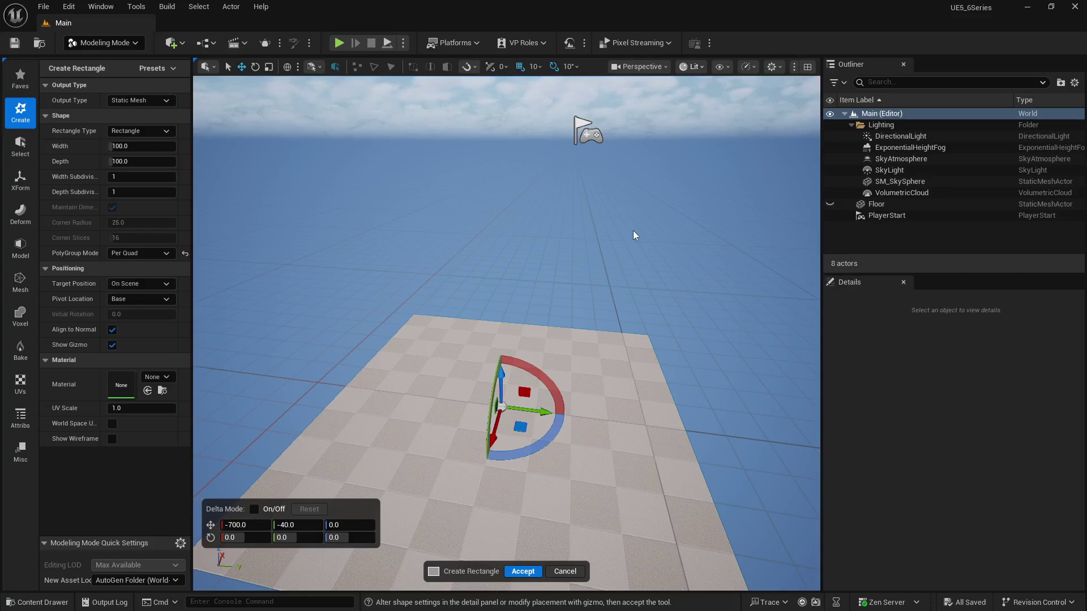
key(alt+2)
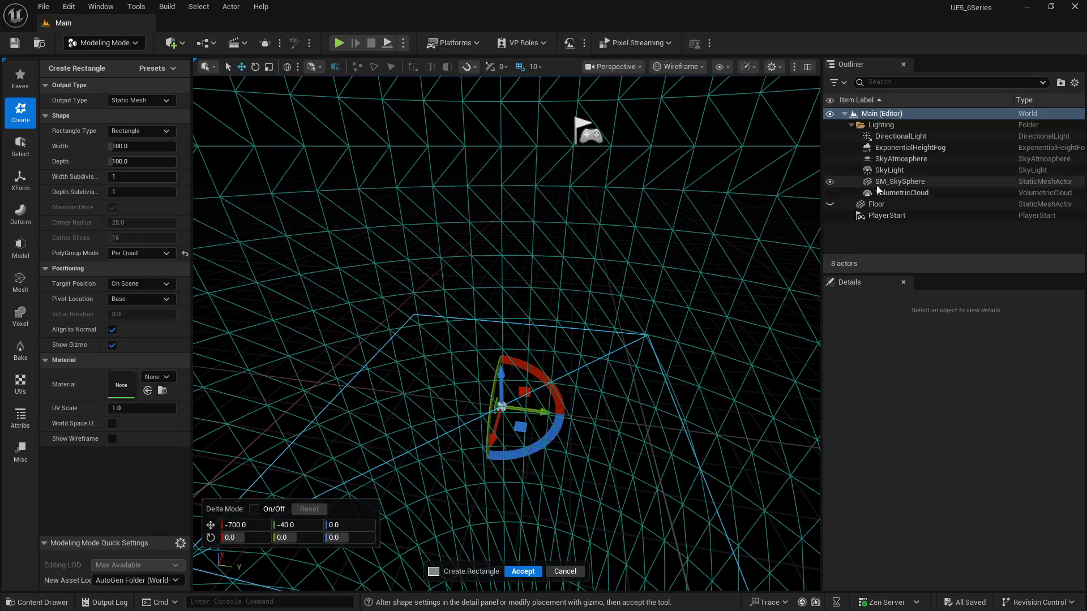
click(830, 182)
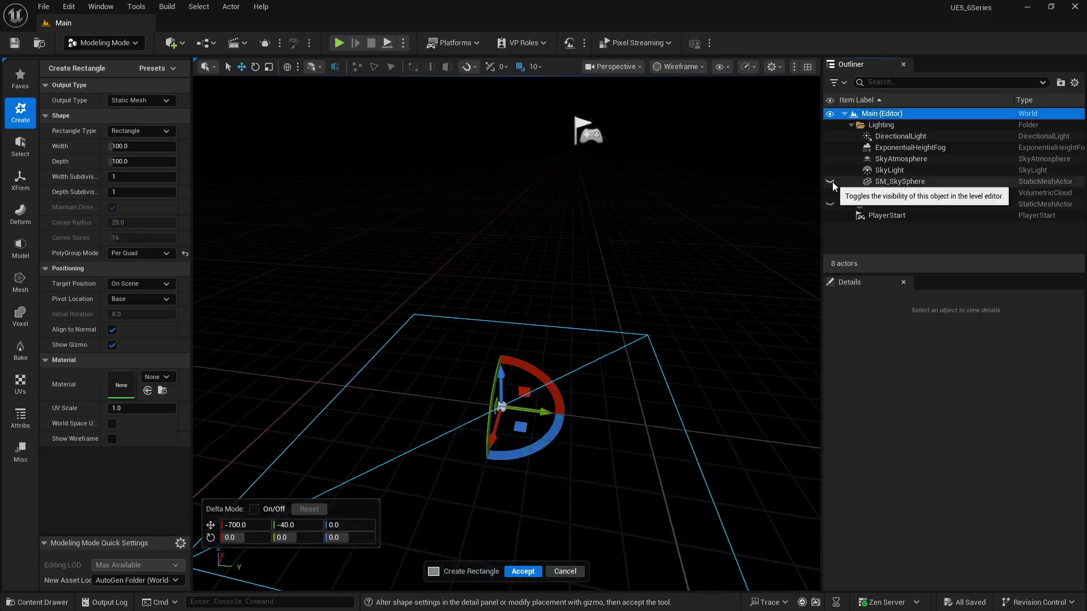
key(Escape)
Switch to Selection mode and delete every actor from the level: all those in the Lighting folder, PlayerStart and Floor.
click(113, 45)
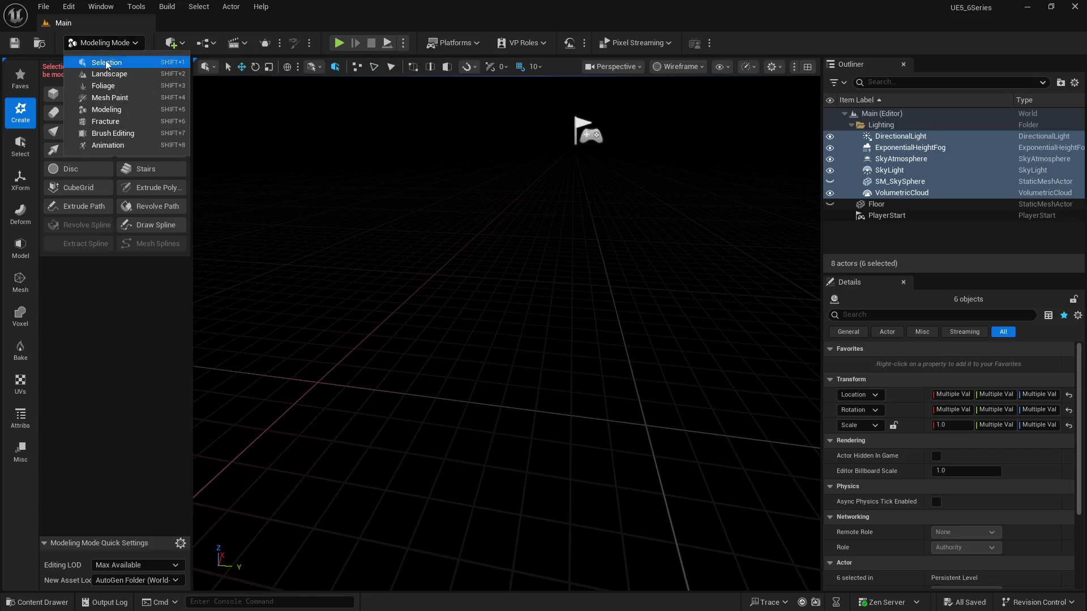
click(106, 61)
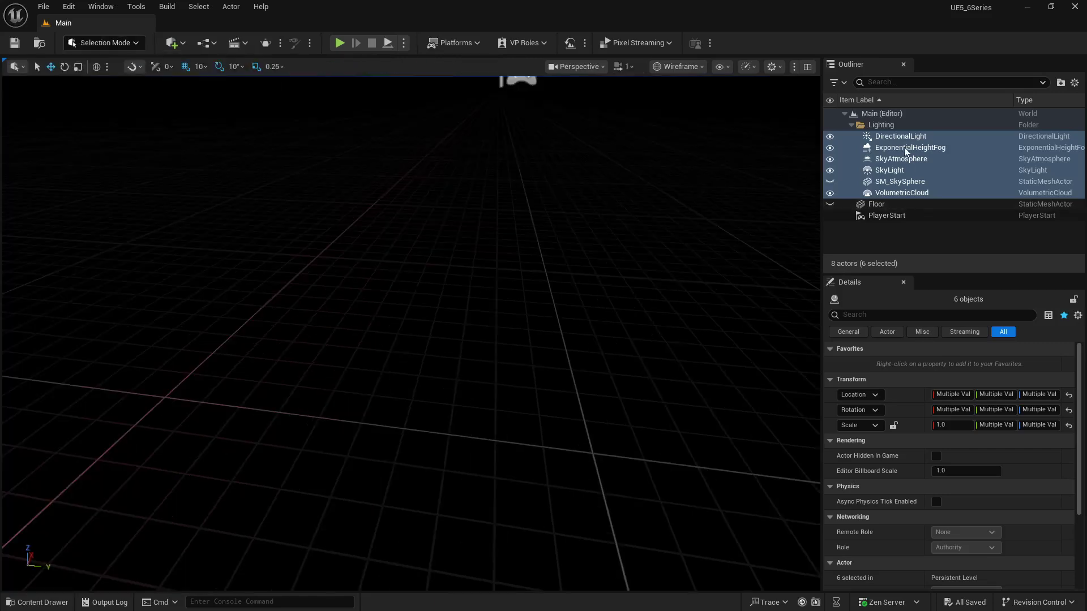
click(901, 137)
shift+click(900, 194)
key(Delete)
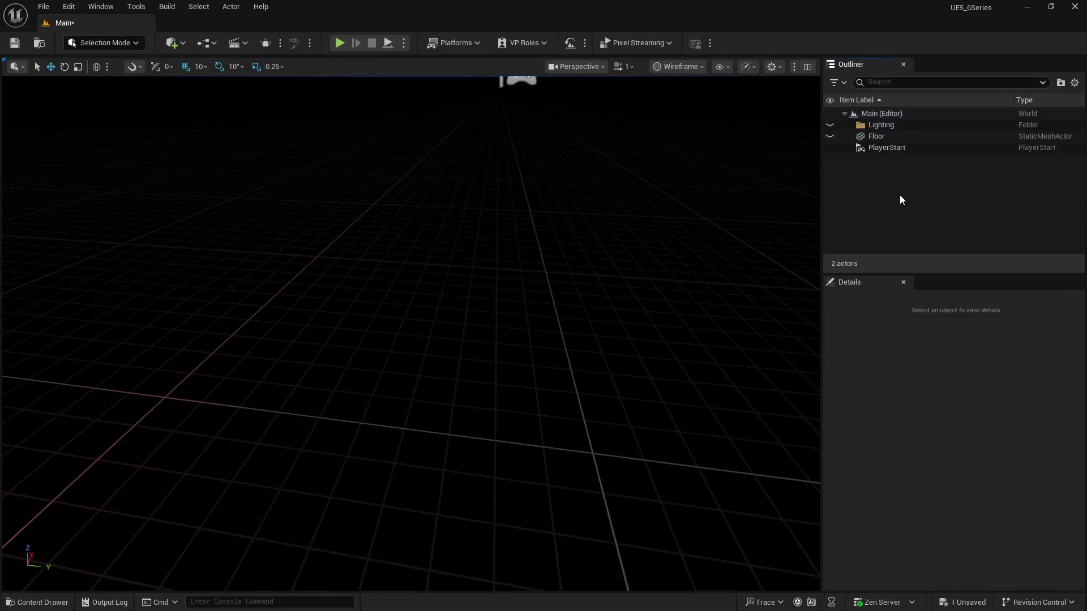
click(886, 148)
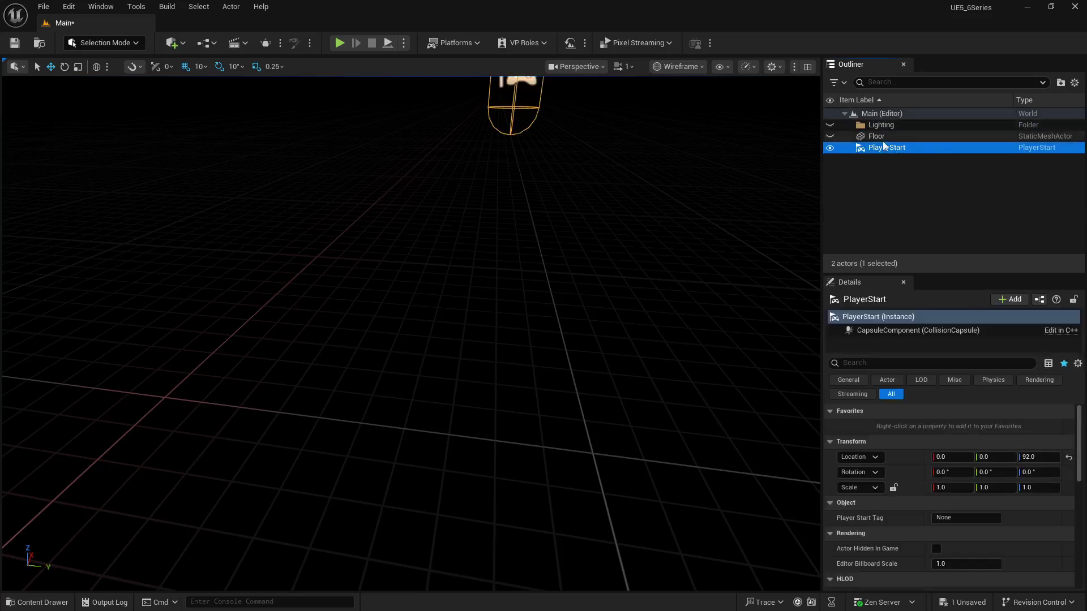
key(Delete)
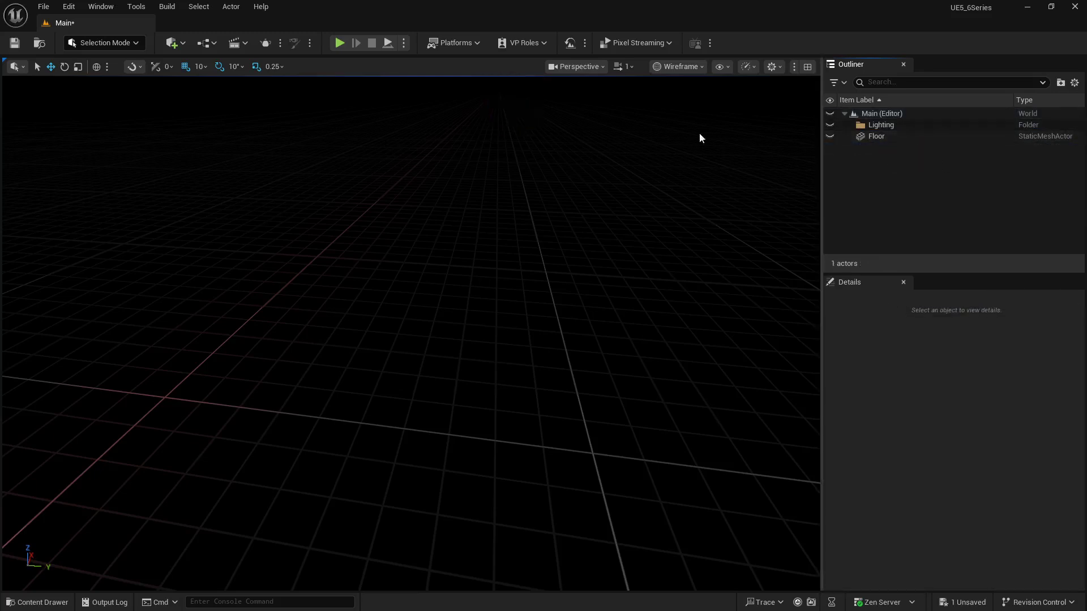
click(924, 136)
key(Delete)
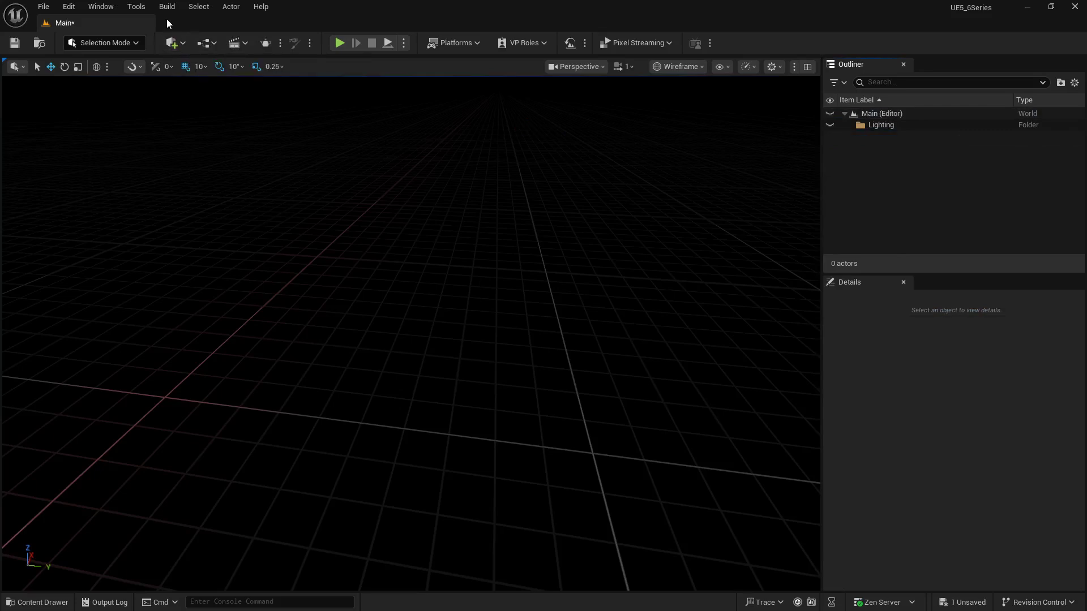
Create a sky light, directional light, sky atmosphere, volumetric cloud and height fog with the Env. Light Mixer, and set the viewport to Lit.
click(99, 8)
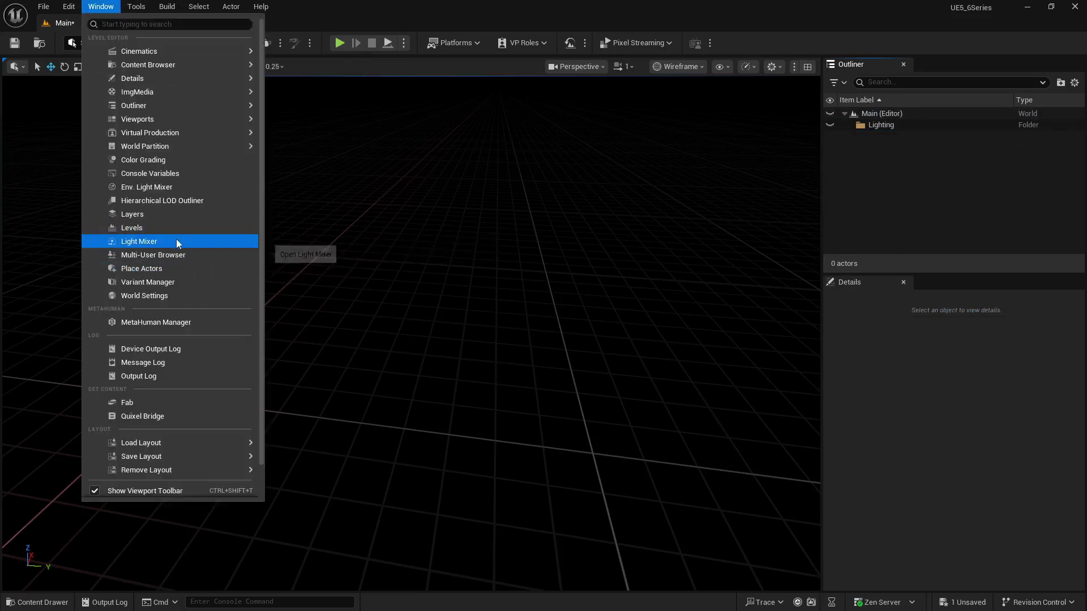
click(169, 197)
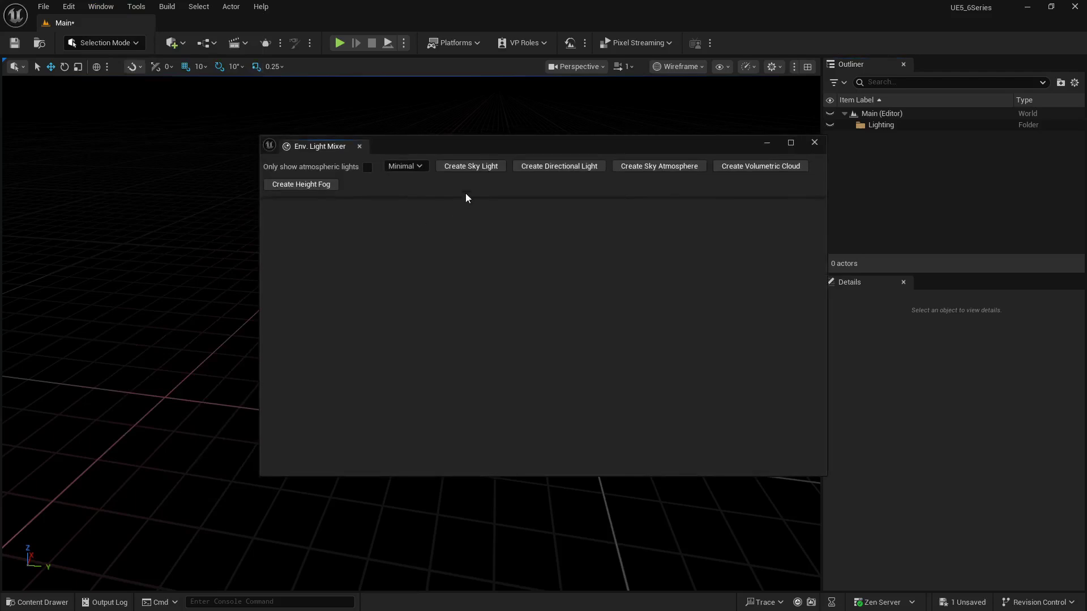
click(477, 168)
click(477, 167)
click(478, 168)
click(477, 168)
click(478, 168)
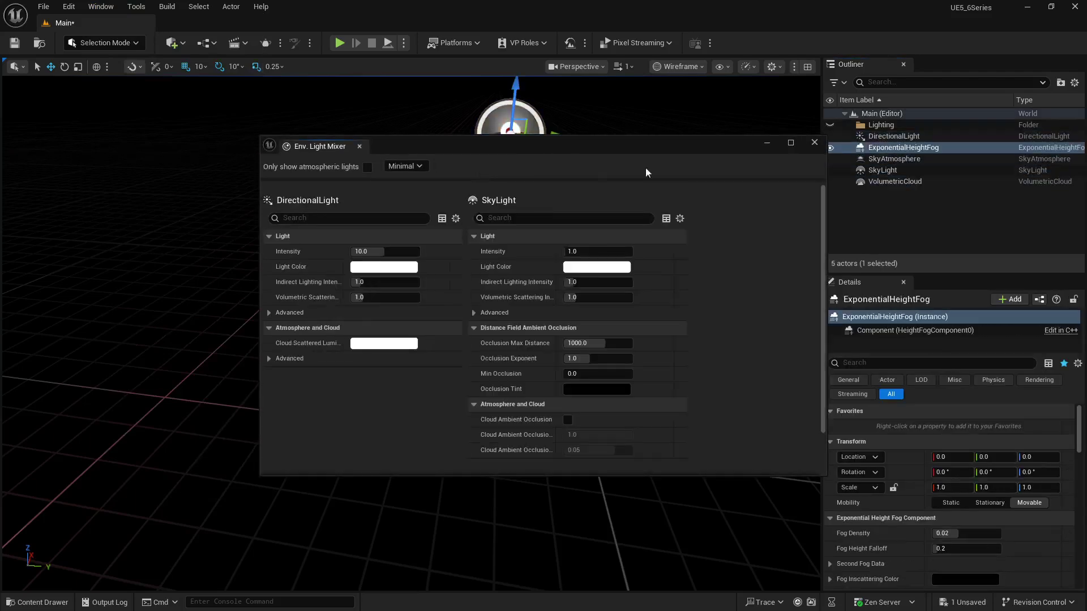
click(813, 144)
click(651, 66)
click(679, 106)
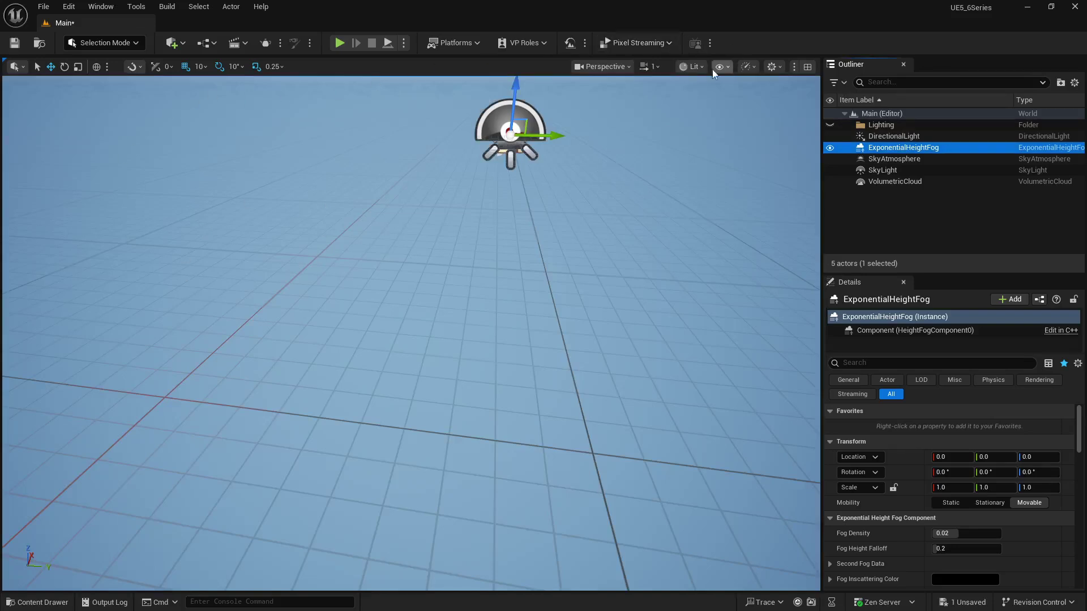
Enter Modeling mode, place a new rectangle on the grid at about X -640, Y -30, and show the viewport in Wireframe.
click(105, 43)
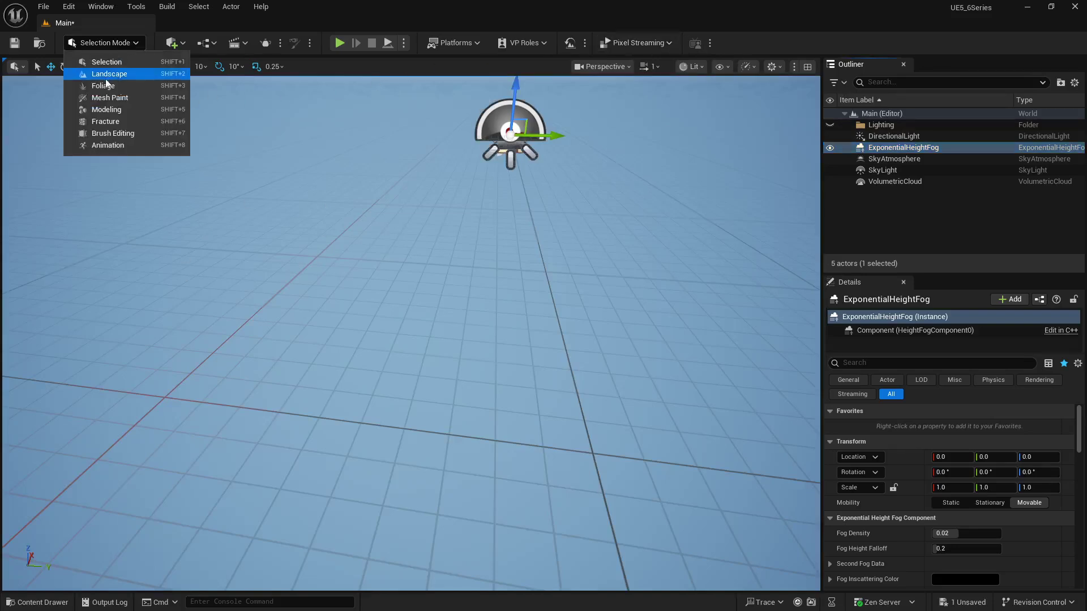
click(108, 109)
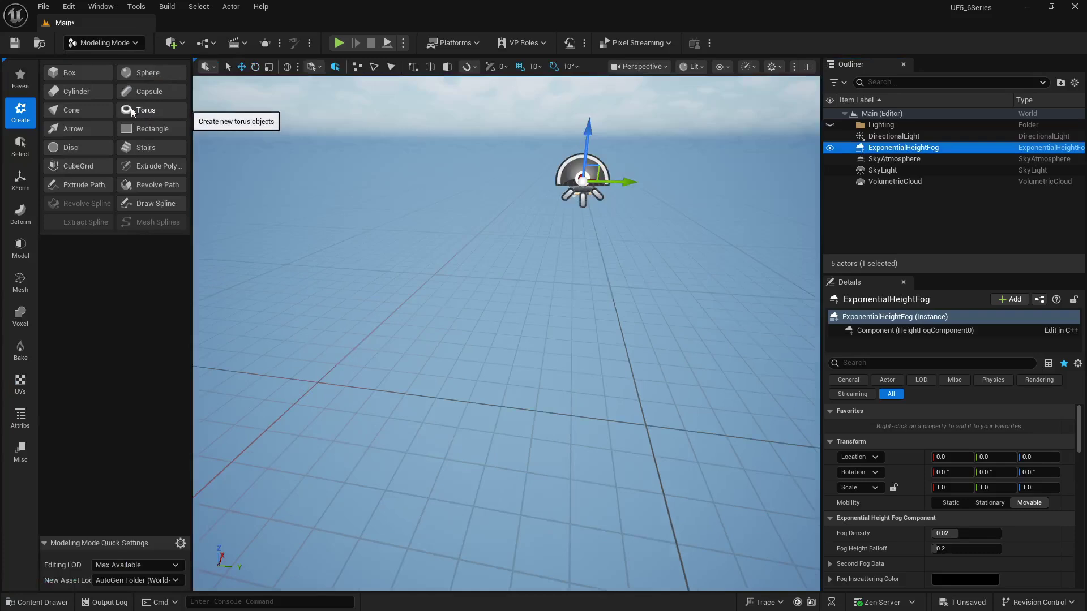
click(148, 128)
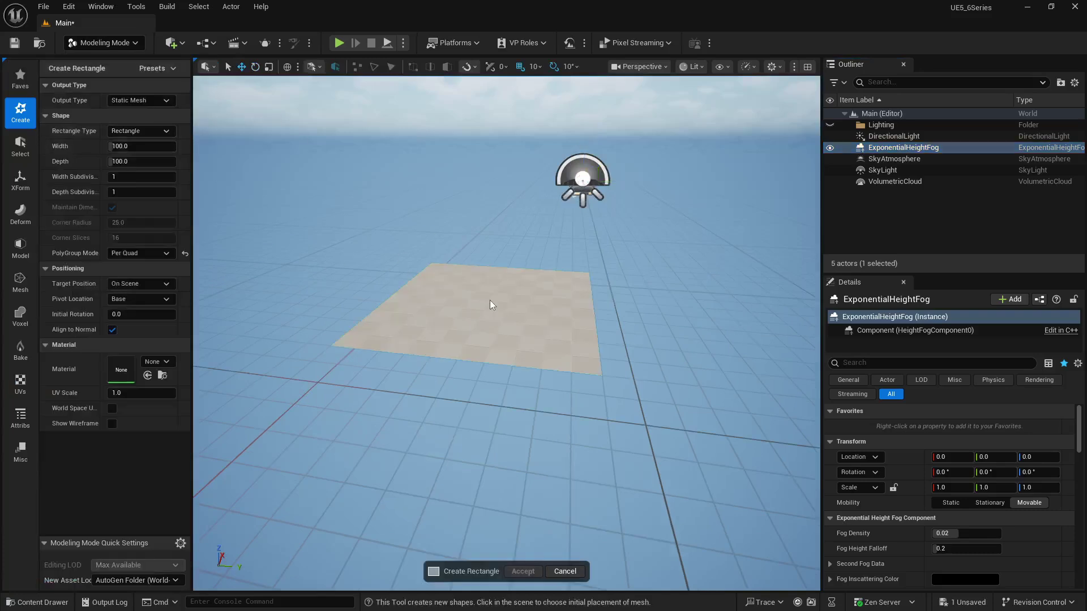
click(552, 312)
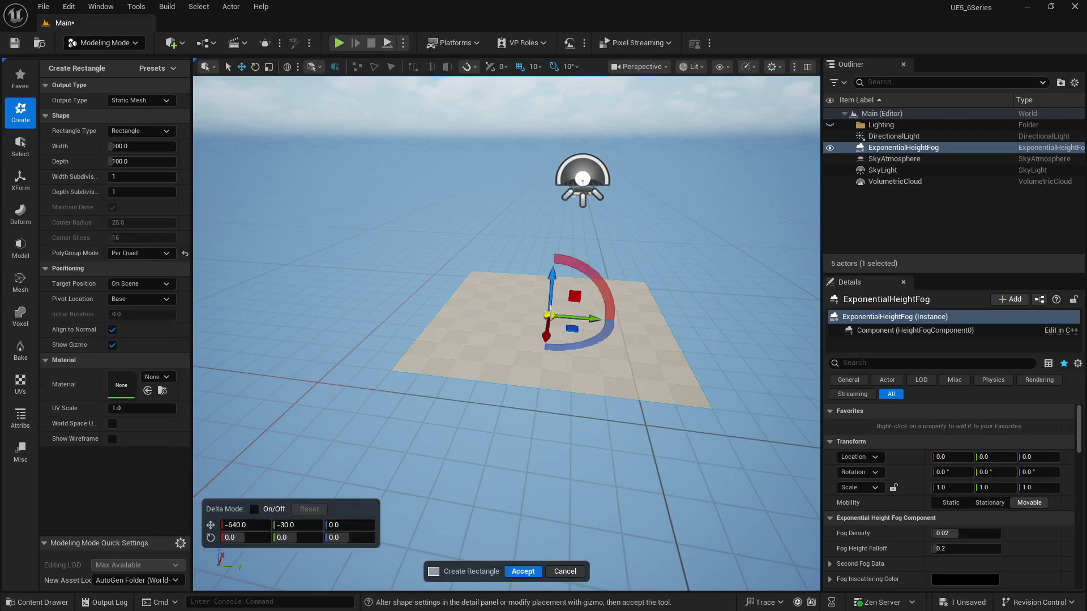
click(690, 66)
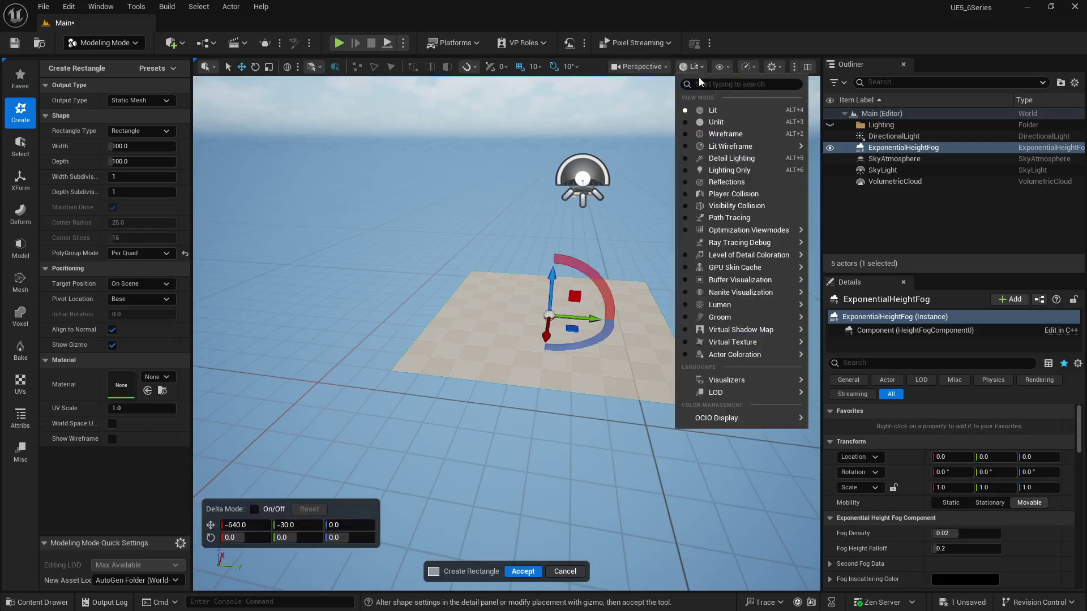
click(715, 134)
right_drag(469, 276, 469, 276)
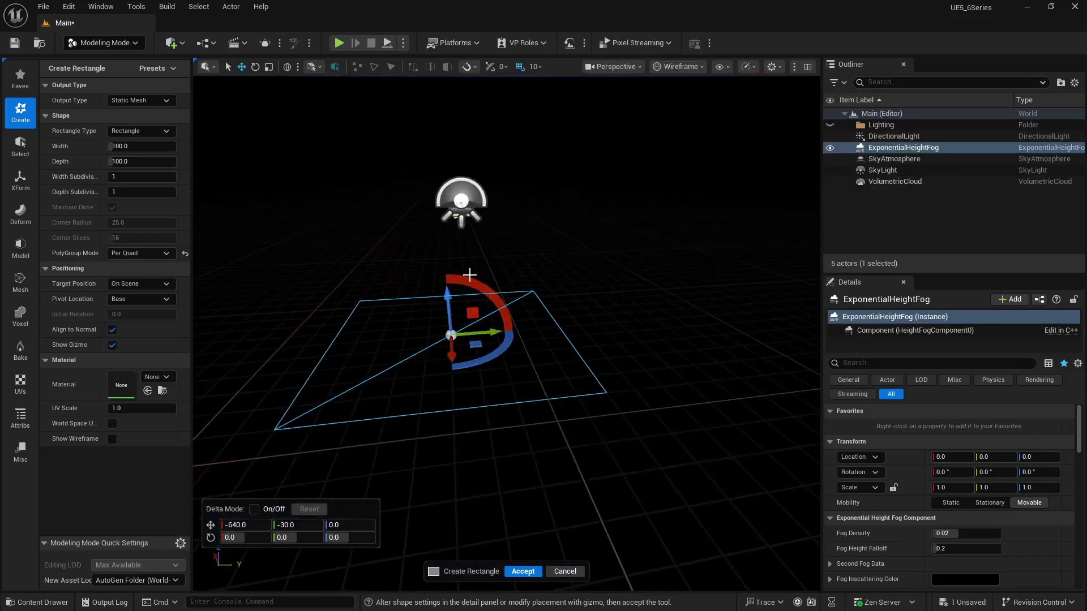
Set the rectangle's width and depth subdivisions to 100 each.
click(141, 178)
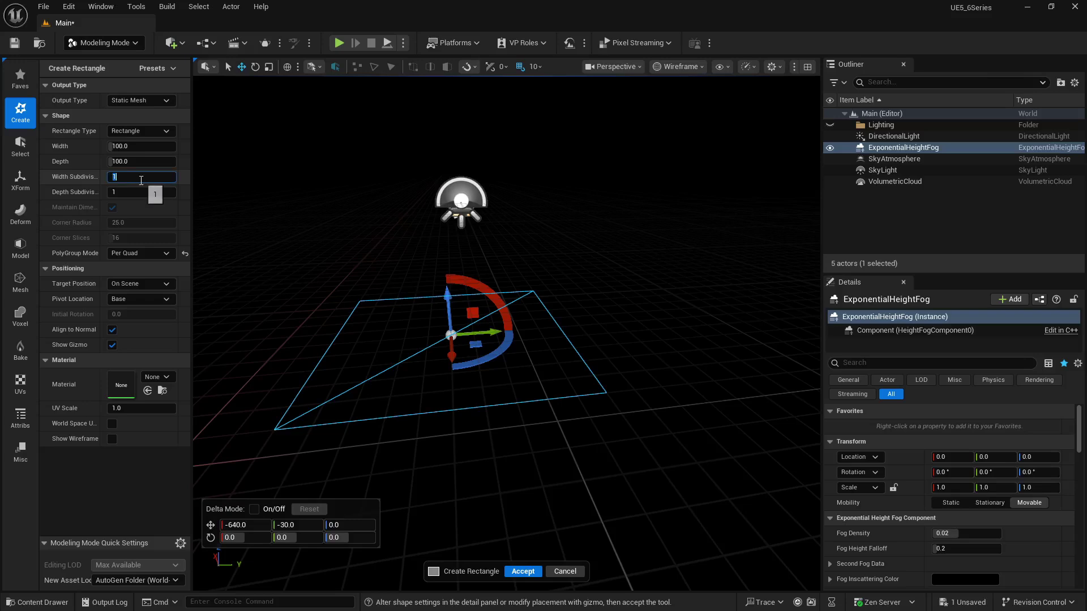
text(100)
key(Tab)
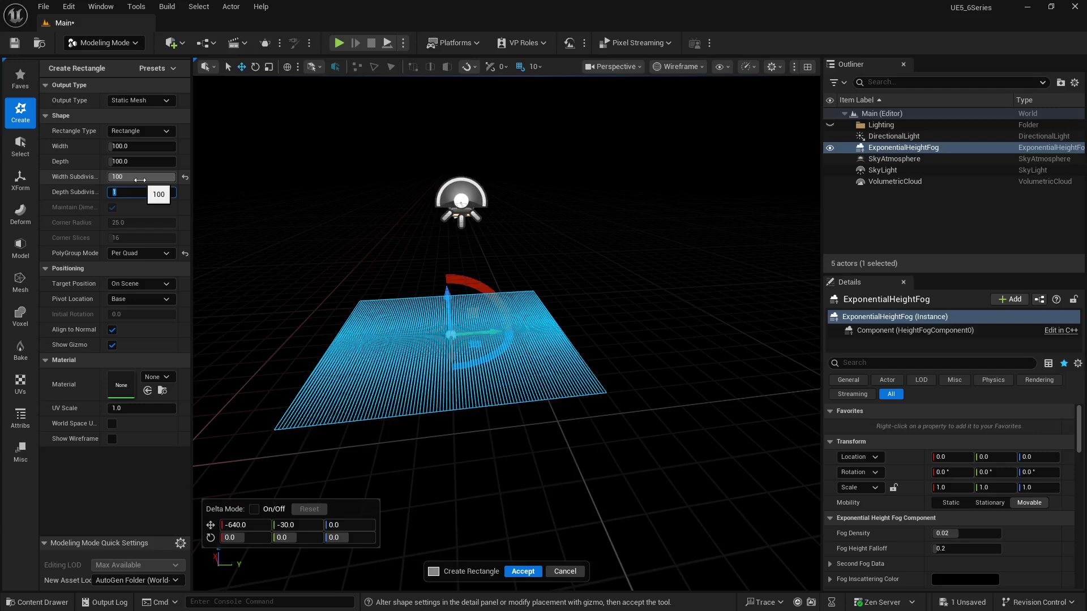
text(100)
key(Tab)
right_drag(381, 292, 385, 317)
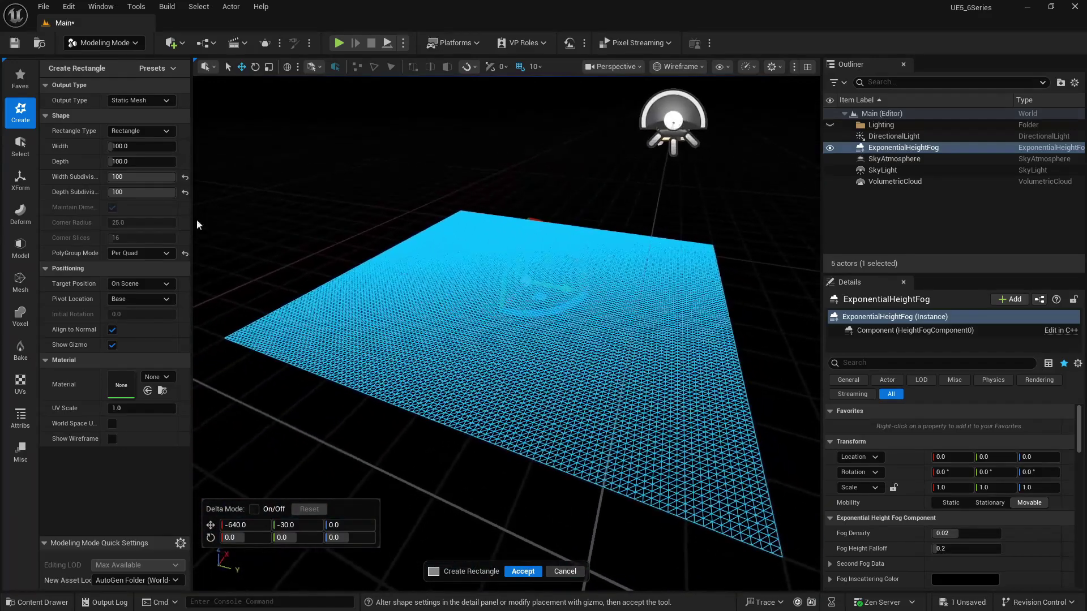
Set the rectangle's width and depth to 500 each and accept the shape to create the mesh.
click(134, 147)
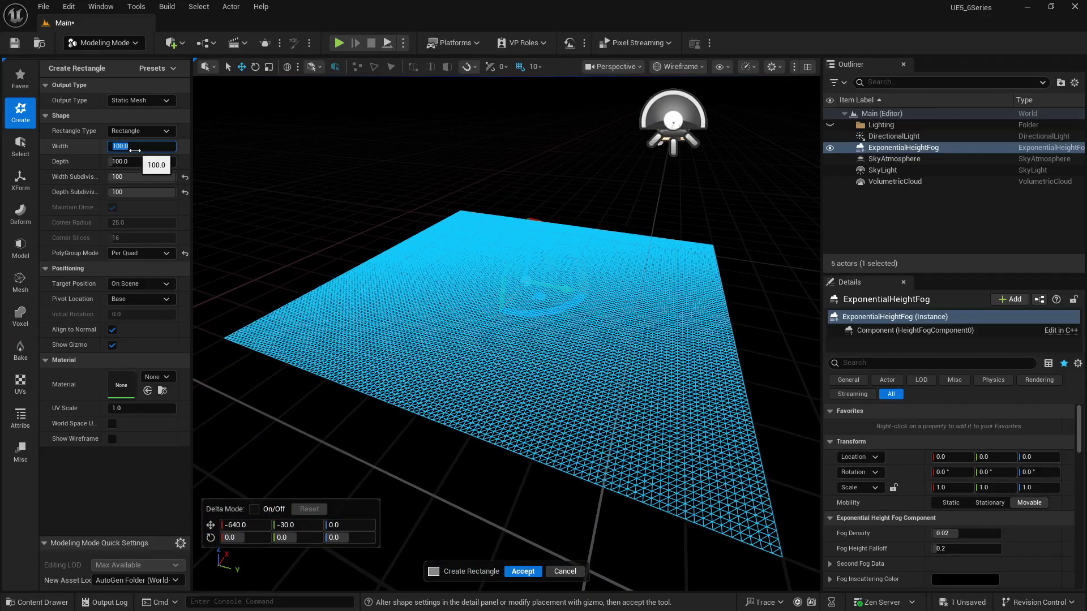
text(500)
key(Tab)
text(500)
key(Tab)
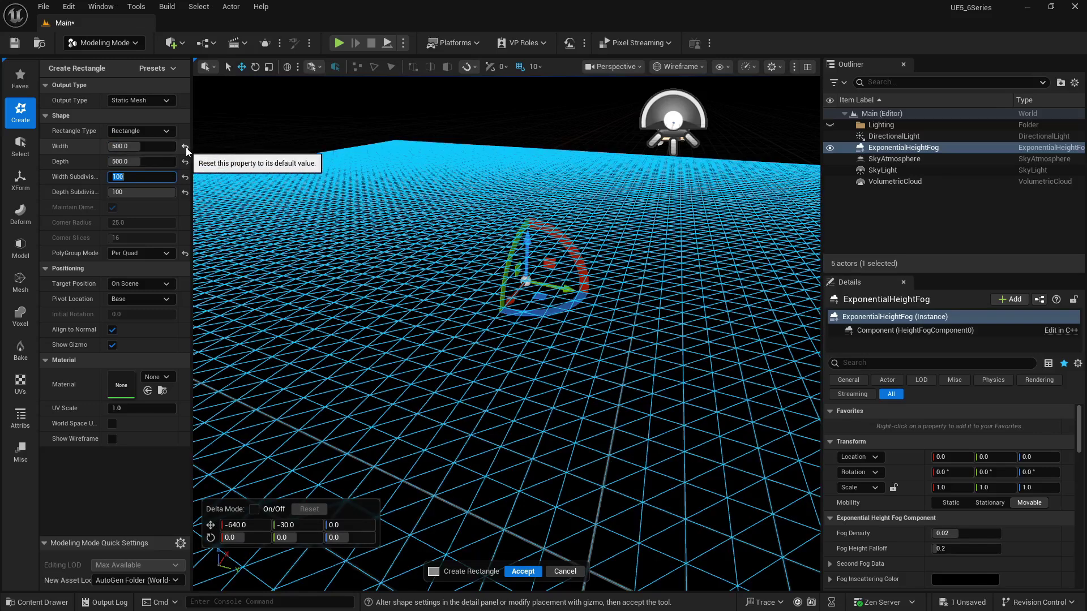
click(521, 573)
drag(530, 359, 461, 189)
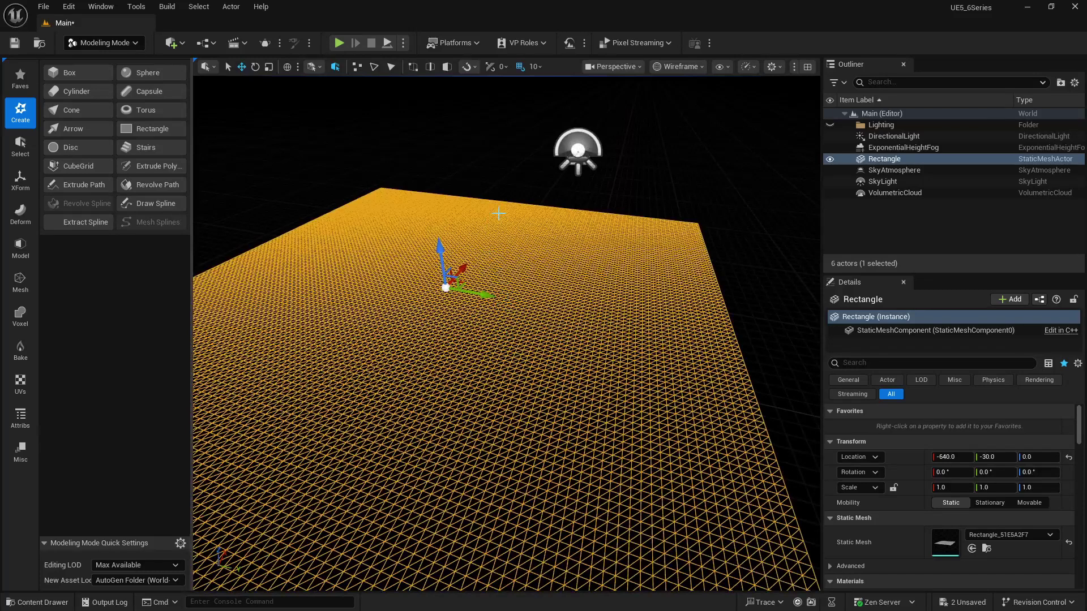
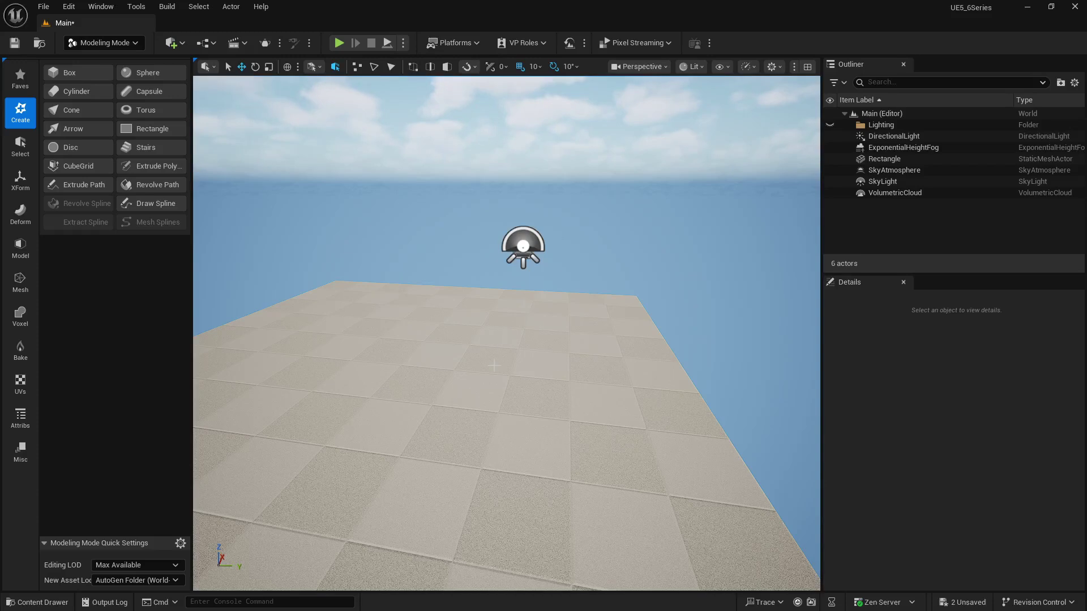
Return to Selection mode and open the Fab asset marketplace from the content browser.
click(37, 603)
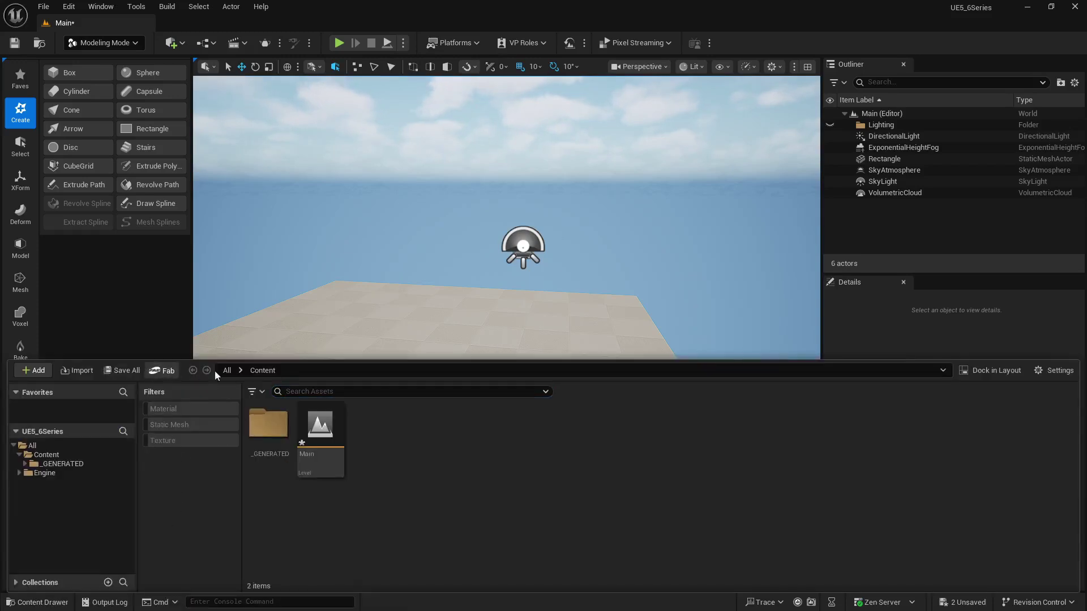
click(126, 45)
click(93, 64)
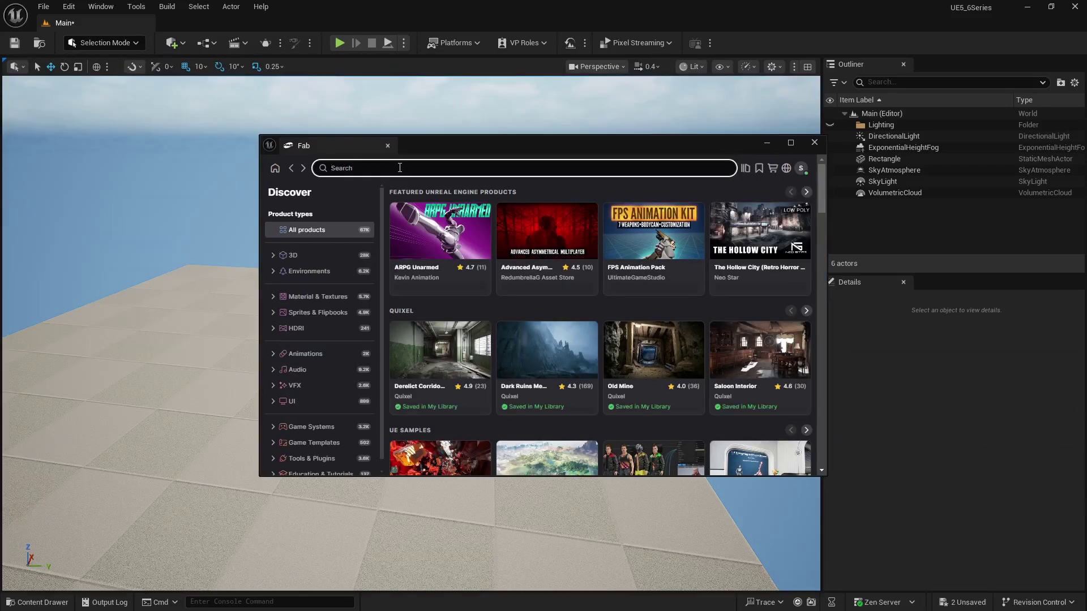
Search Fab for "pavement", replace the search with "rocky ground", and maximize the Fab window.
text(pavement)
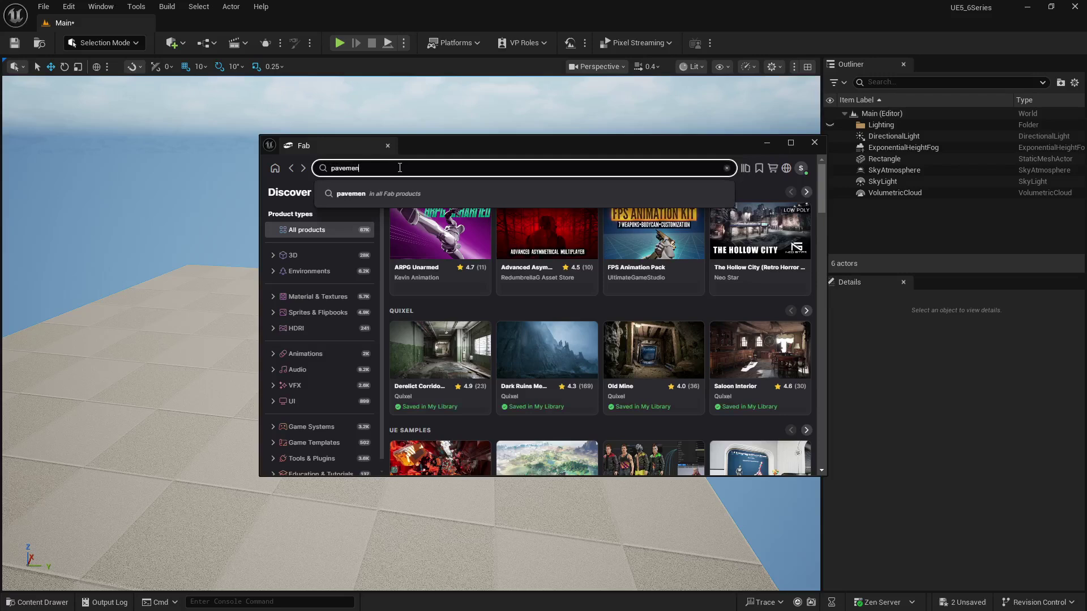
key(Return)
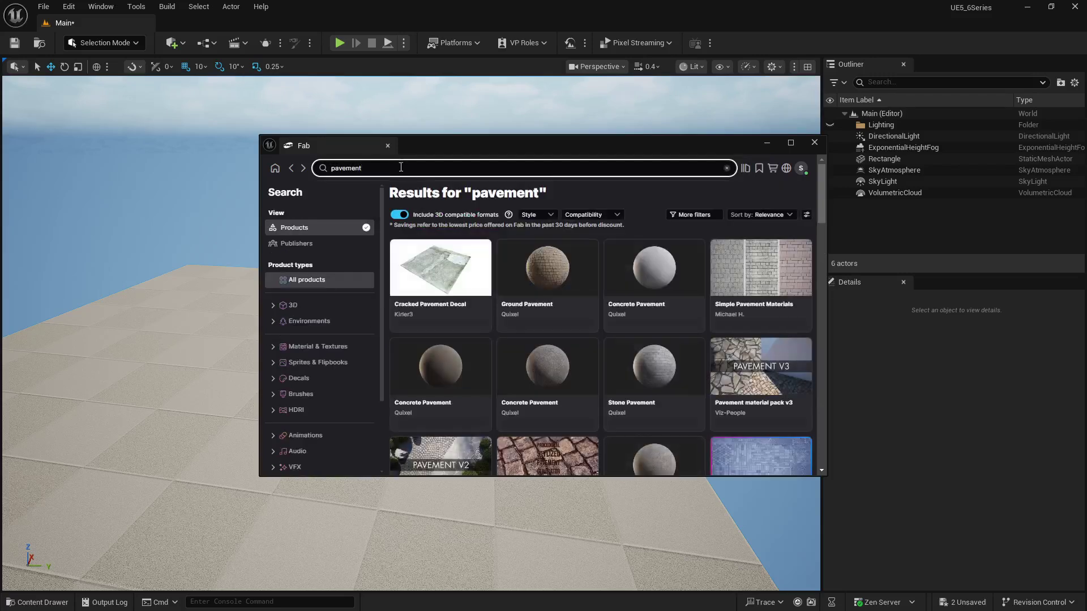
drag(397, 168, 283, 165)
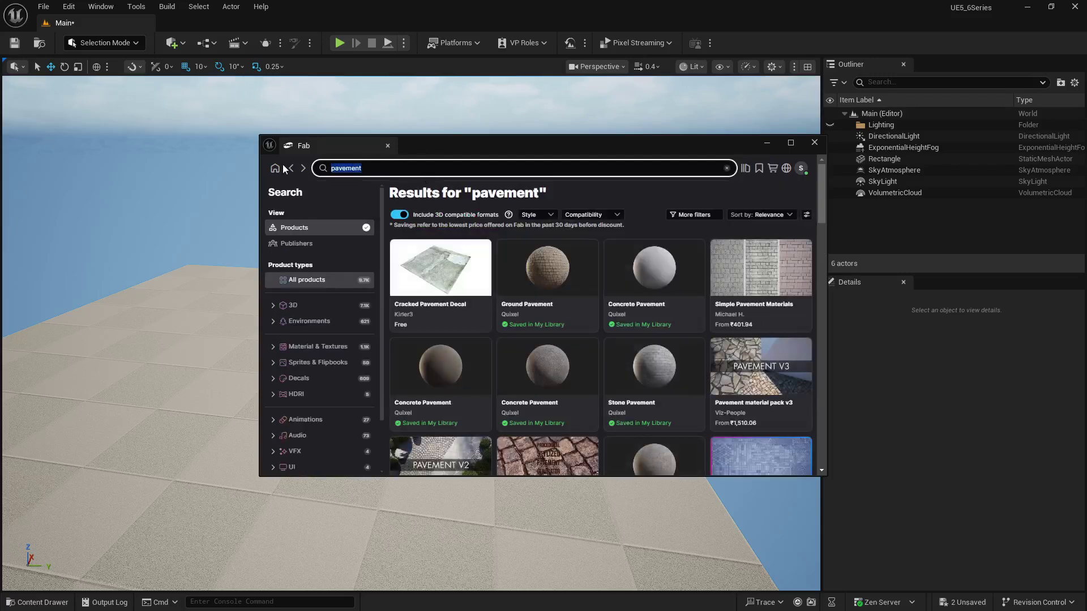
text(rock grou)
key(BackSpace)
key(BackSpace)
key(BackSpace)
key(BackSpace)
key(BackSpace)
text(y ground)
key(Return)
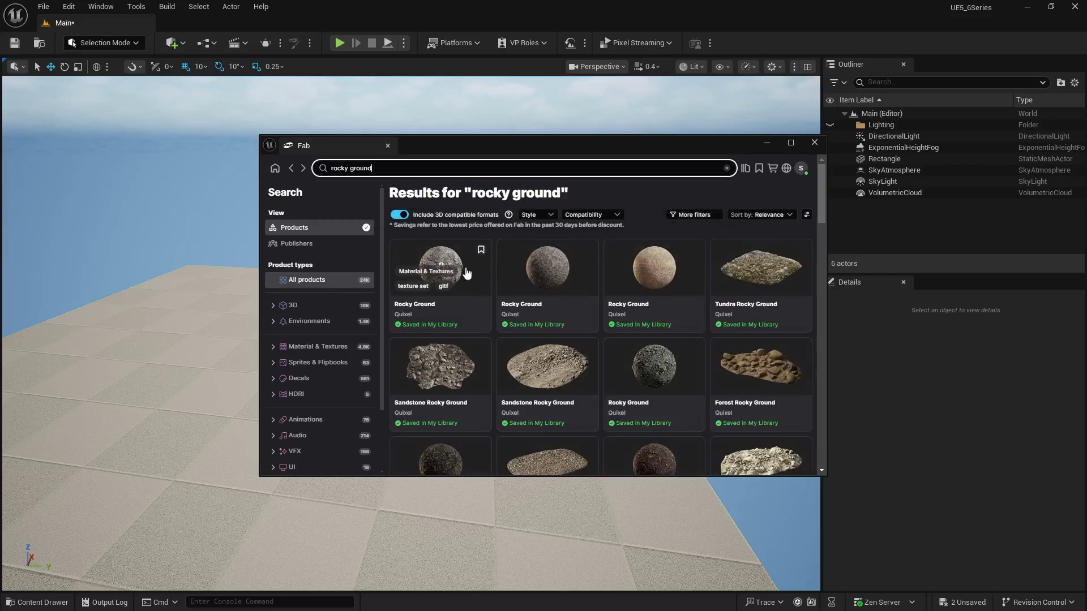
click(790, 143)
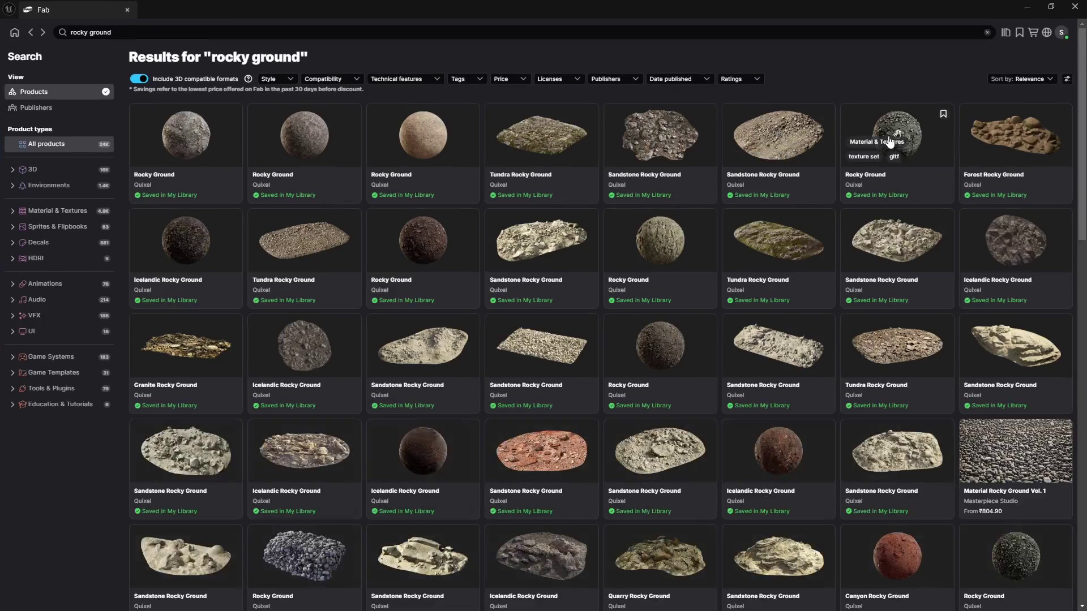
Inspect the greenish Rocky Ground material's page and its grey-blue preview image, and return to the search results.
click(655, 222)
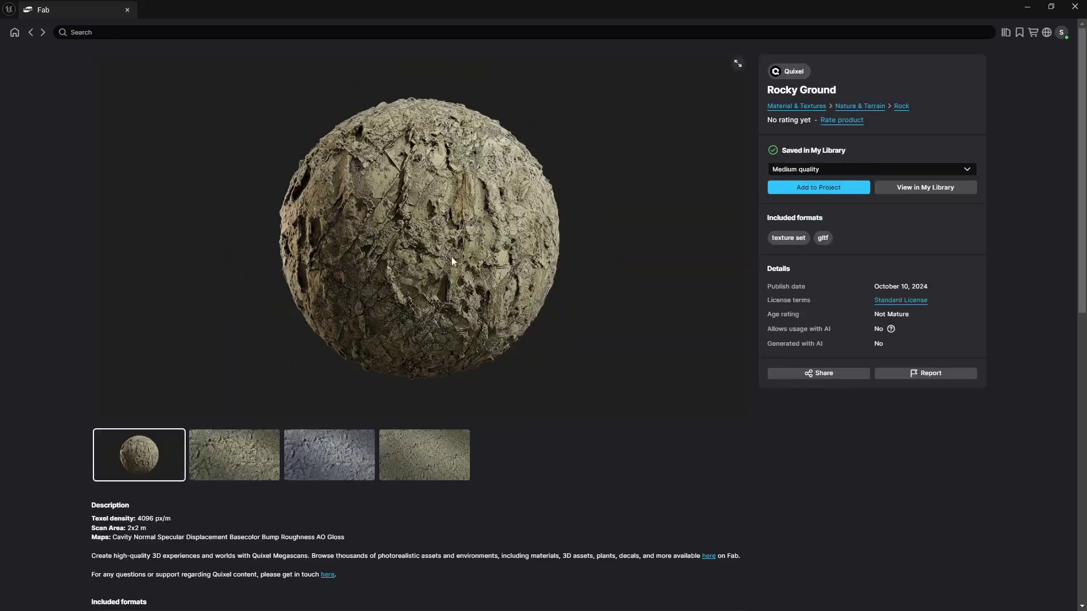
click(348, 461)
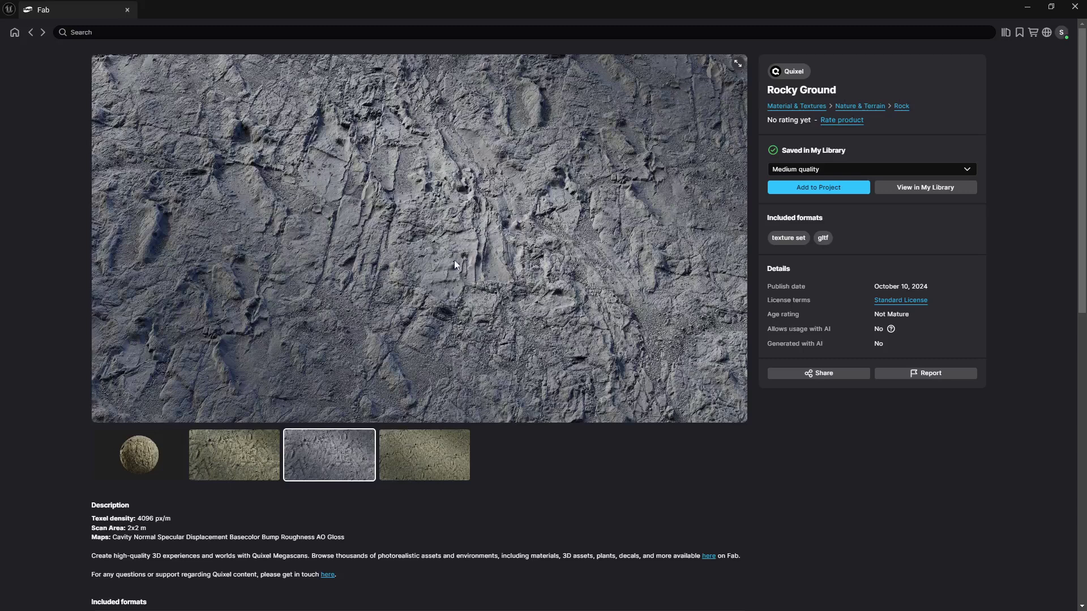
click(31, 34)
Open the first Rocky Ground material from the results, choose High quality, and add it to the project.
click(209, 126)
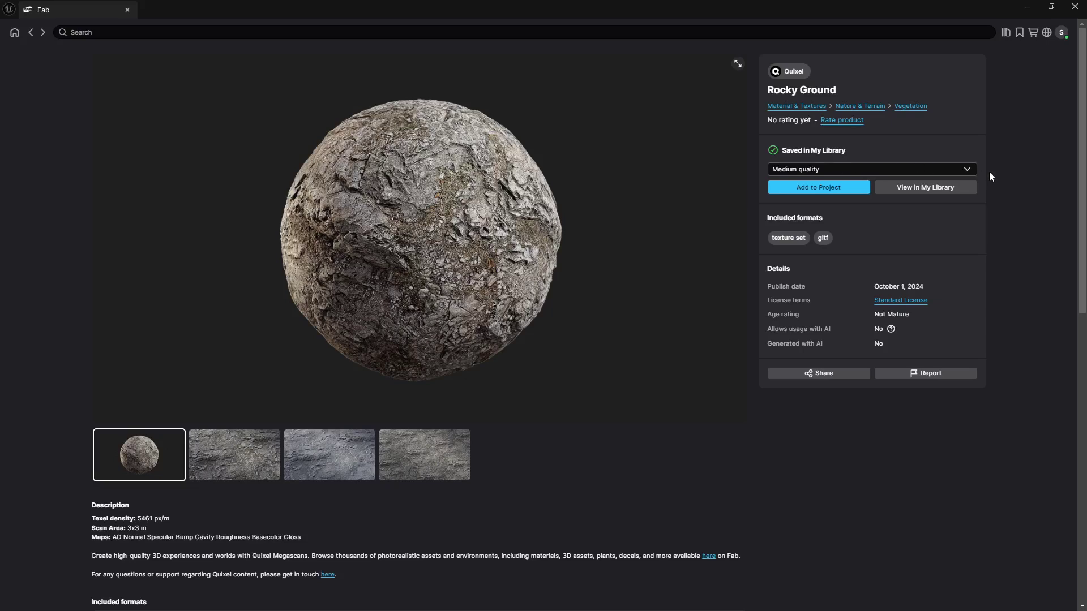
click(968, 168)
click(837, 204)
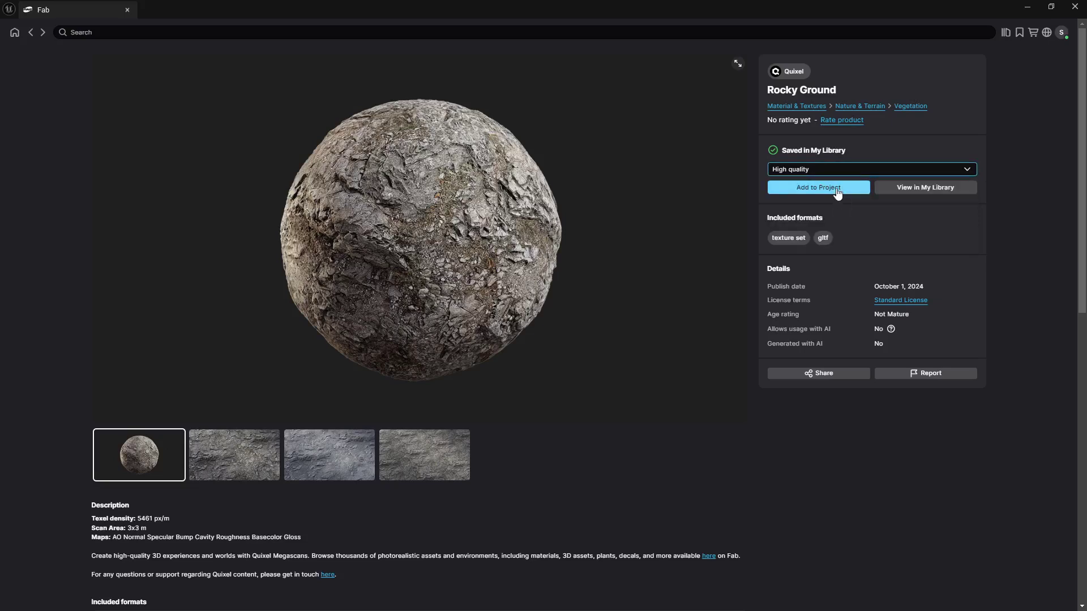
click(837, 188)
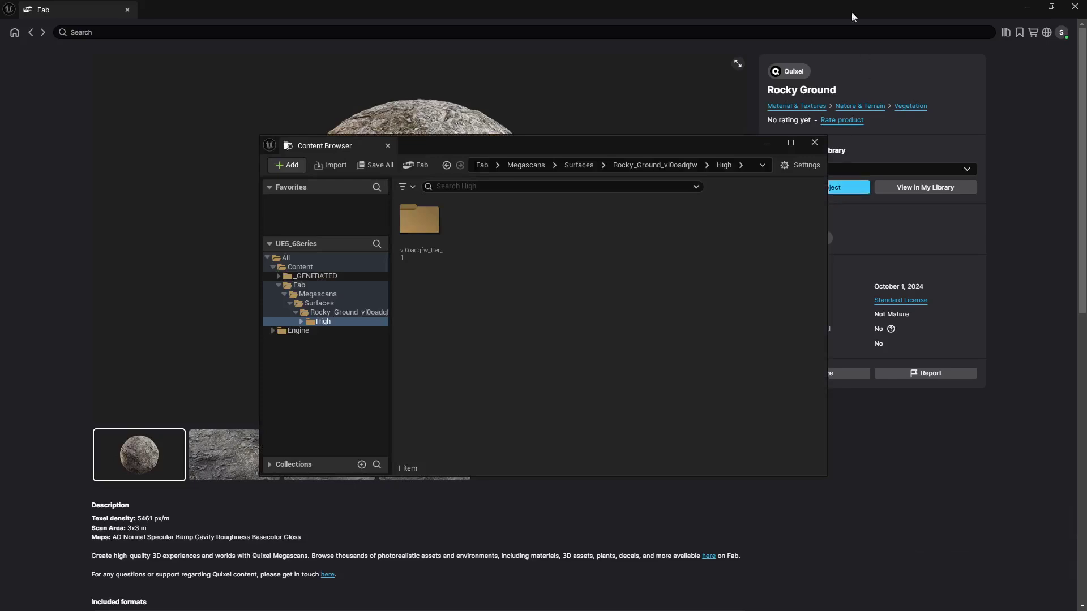
Minimize Fab and open the imported Rocky Ground surface's Materials folder in the content browser.
click(1030, 7)
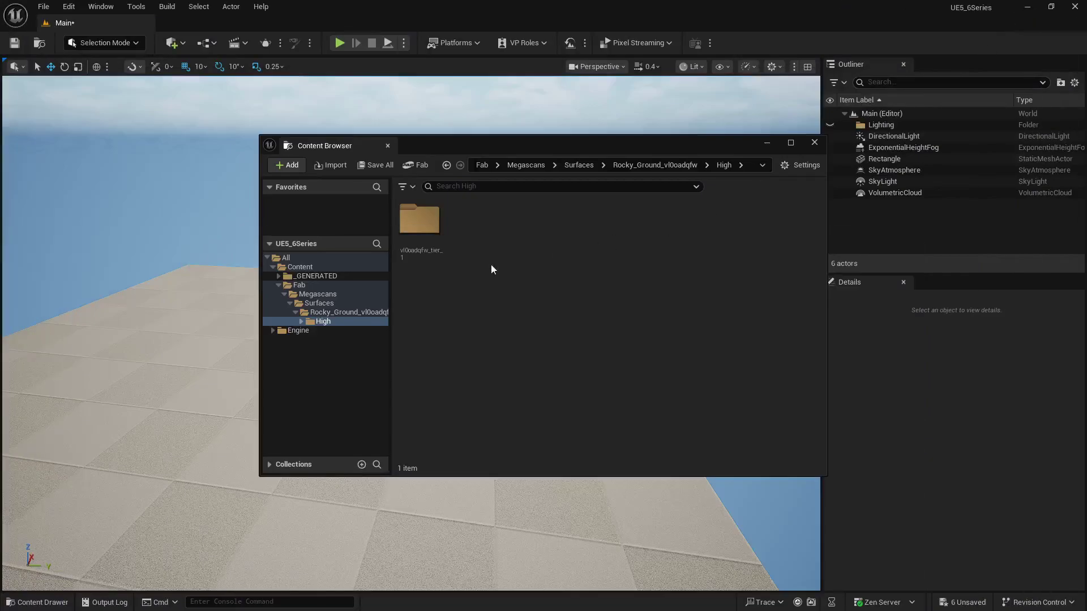
double_click(420, 221)
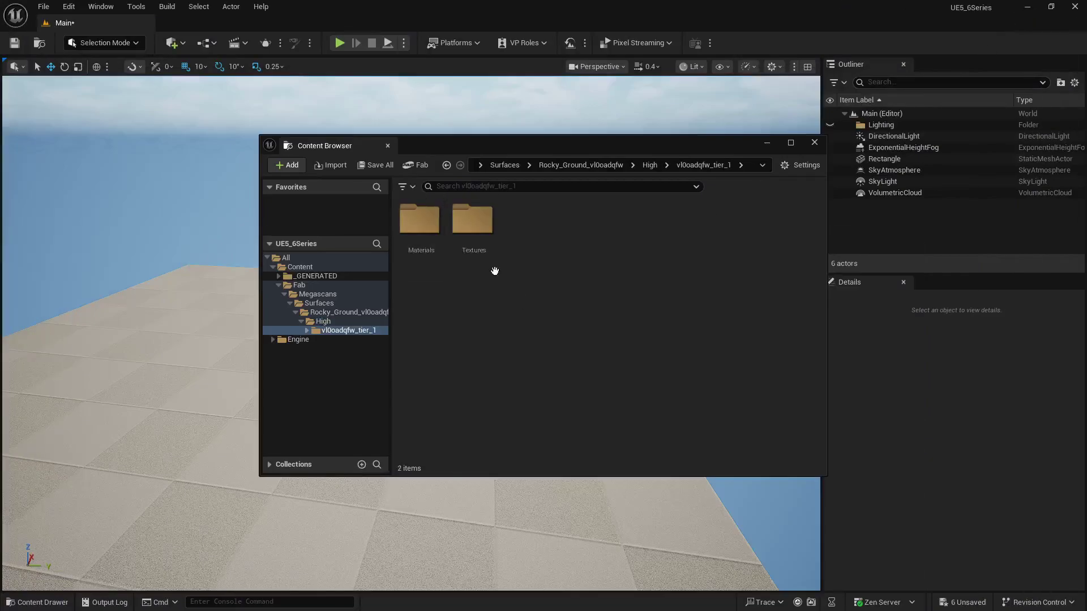
drag(470, 145, 570, 143)
double_click(520, 219)
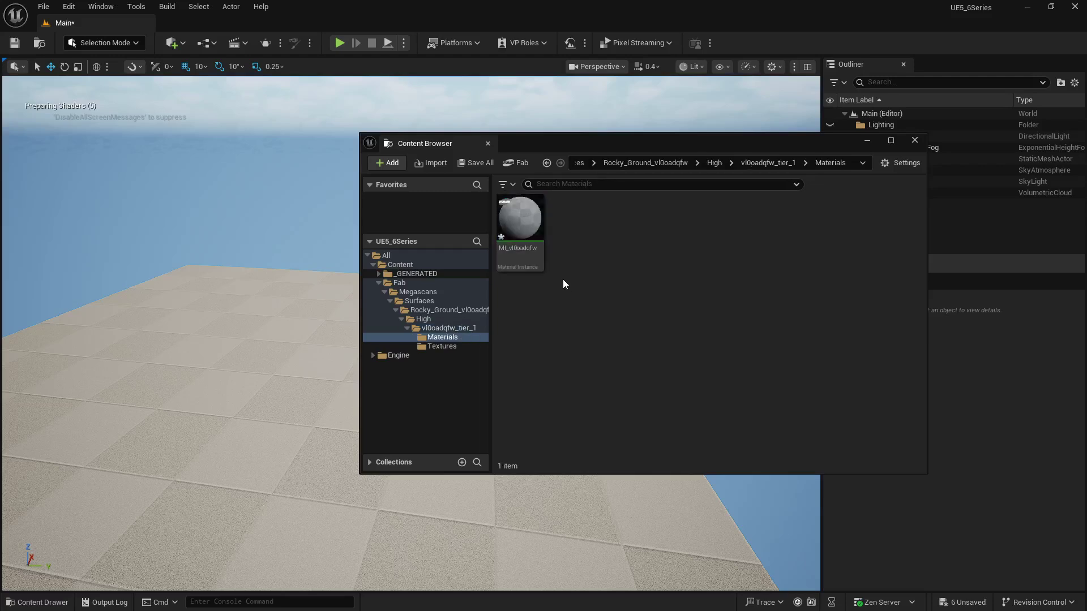
Open the Rocky Ground material instance, examine its 05 - Displacement parameters, and close its editor.
click(527, 211)
double_click(527, 212)
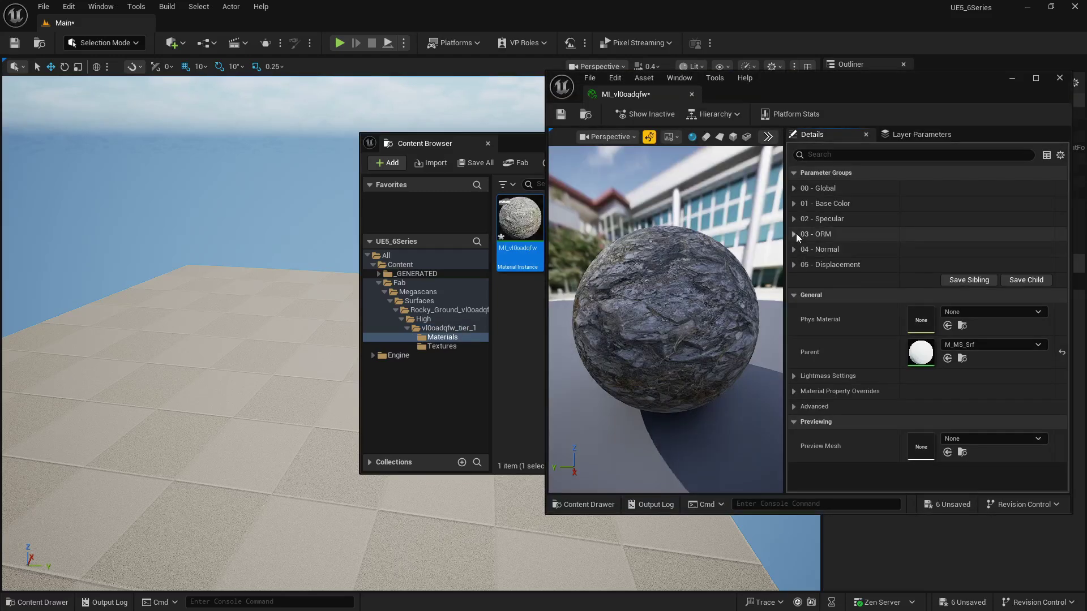
click(793, 264)
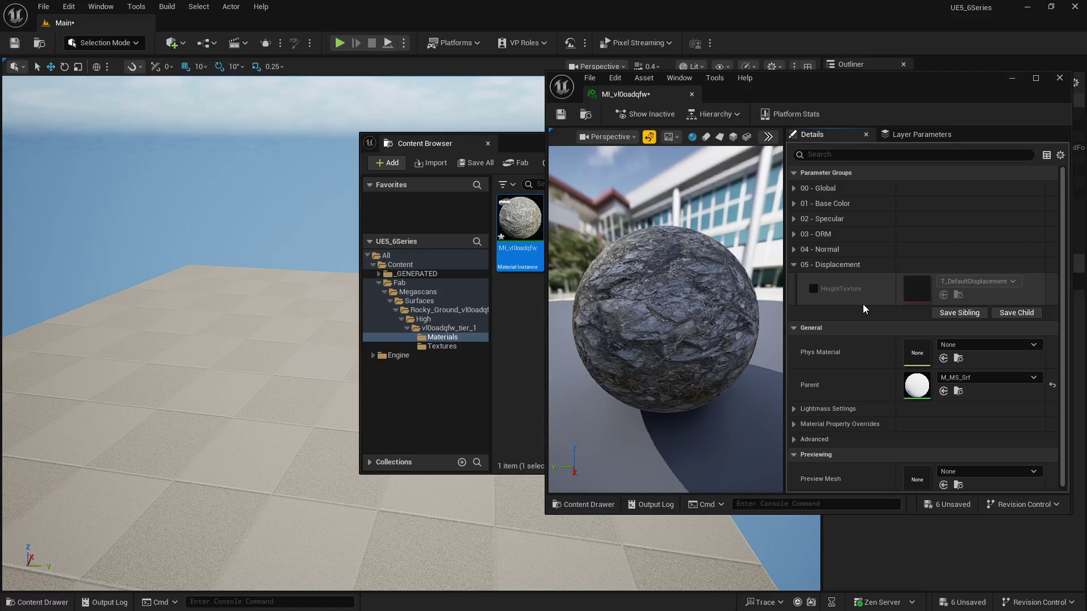
click(691, 94)
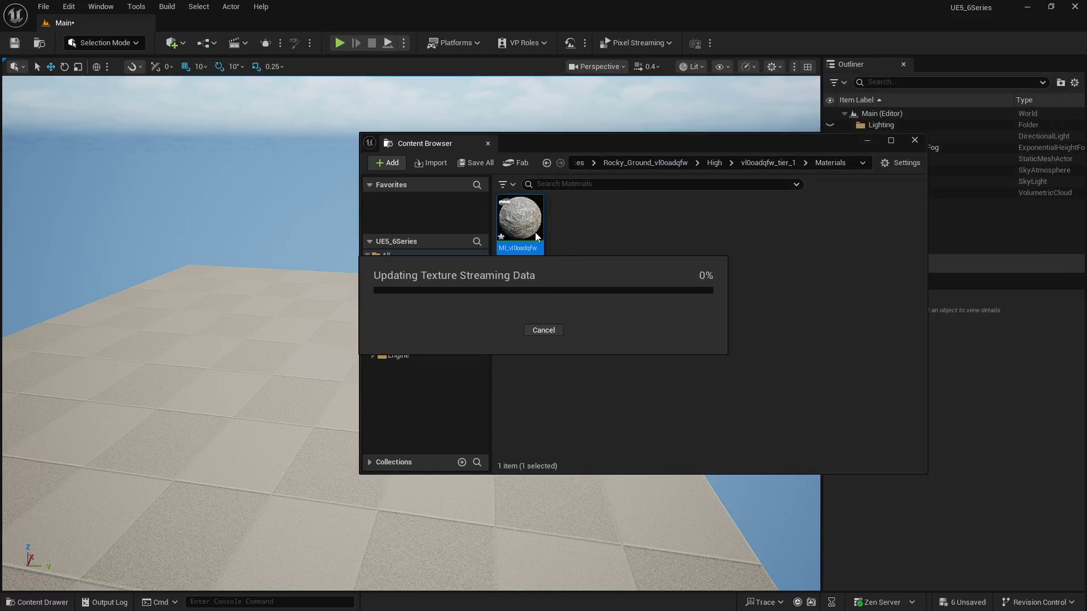
Apply the MI_vl0oadqfw material instance to the ground plane and move the content browser aside to view it.
mouse_move(529, 221)
drag(529, 219, 216, 371)
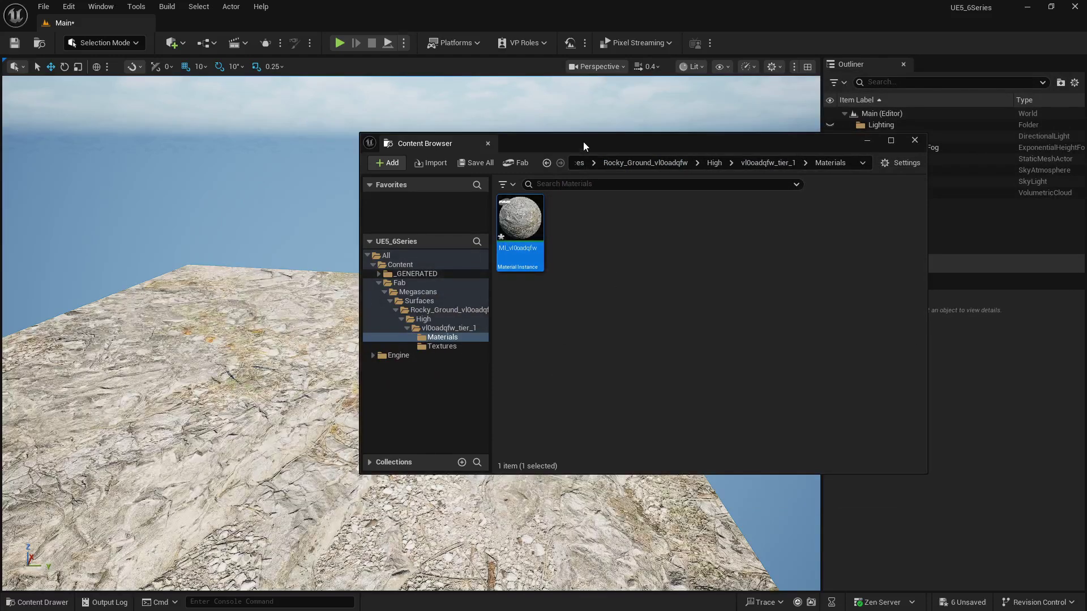
drag(583, 142, 802, 149)
right_drag(431, 219, 382, 176)
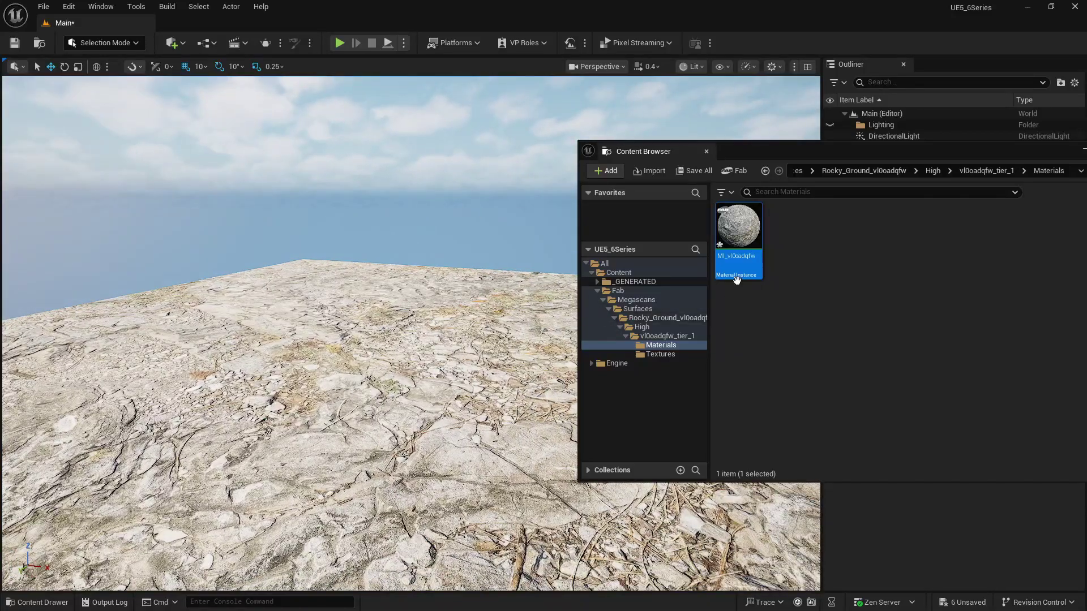
Enable the Tiling override in the Rocky Ground material instance's 00 - Global group and set it to 3.
double_click(739, 227)
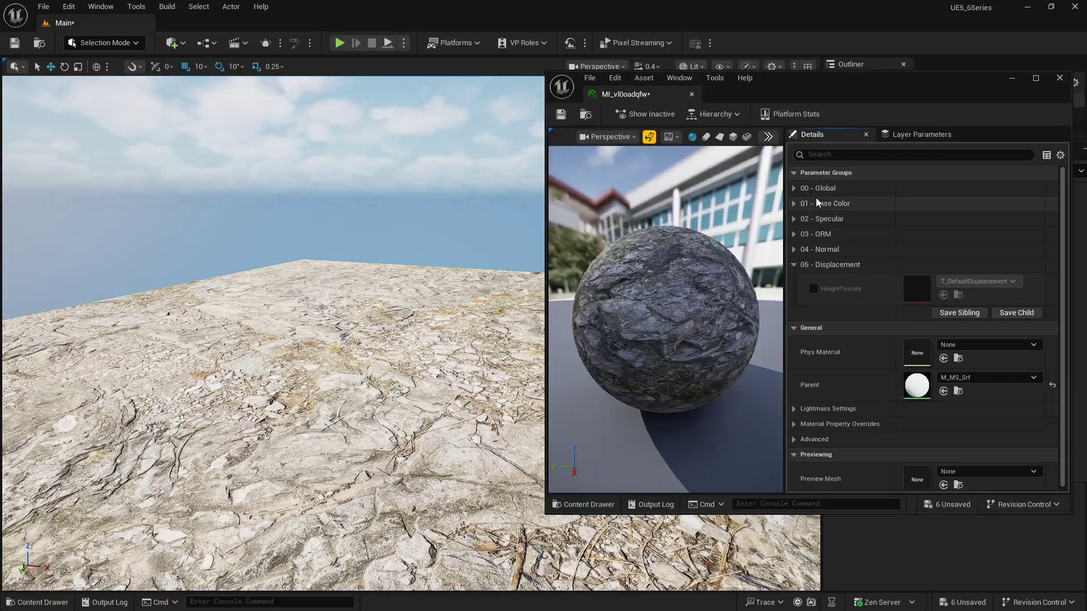
click(794, 188)
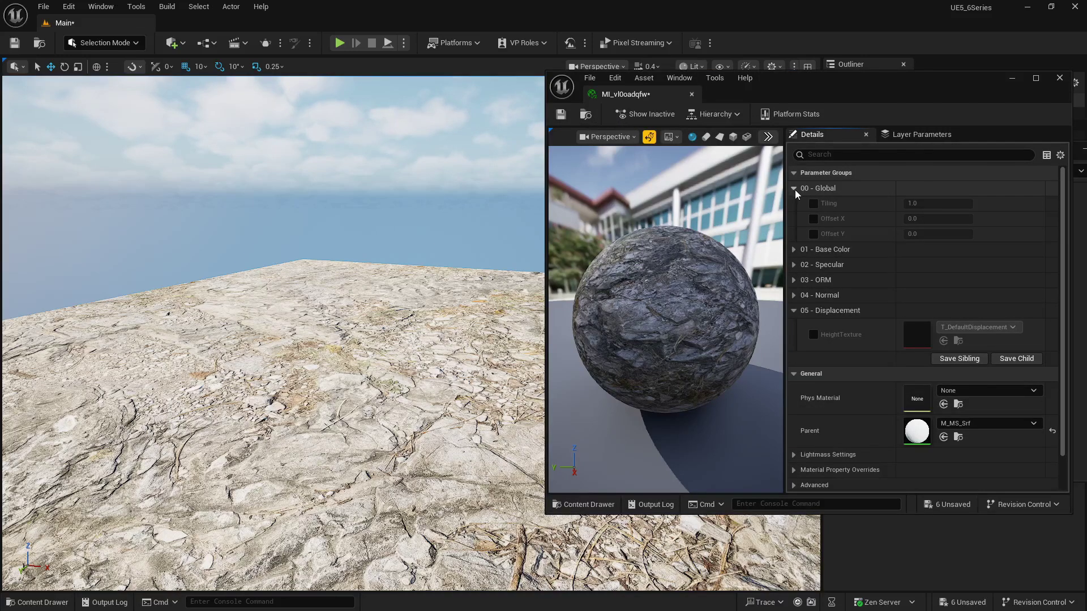
click(814, 203)
click(945, 203)
text(2)
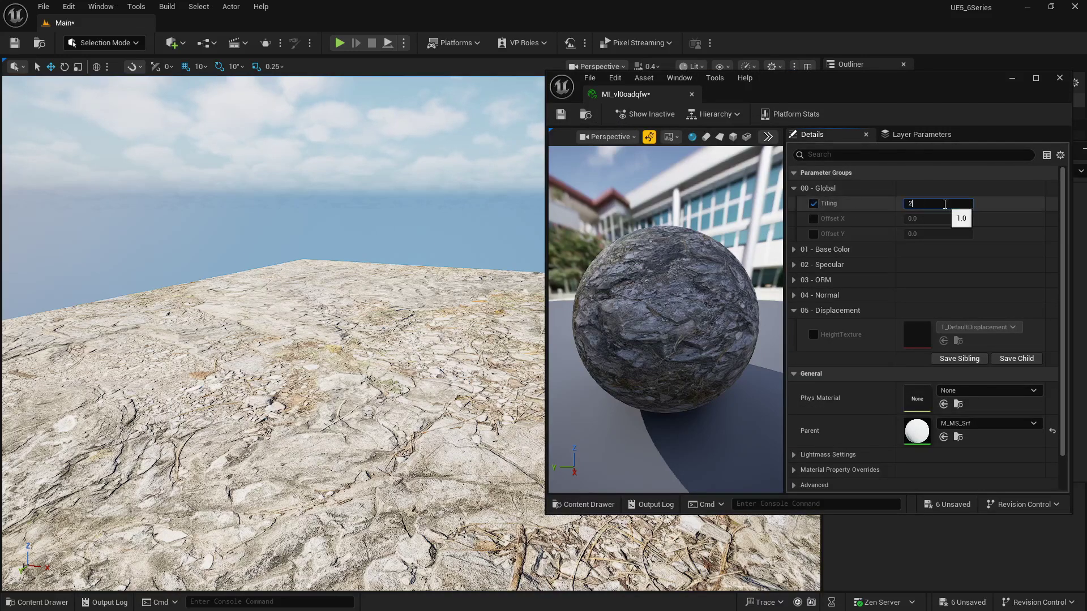
key(Return)
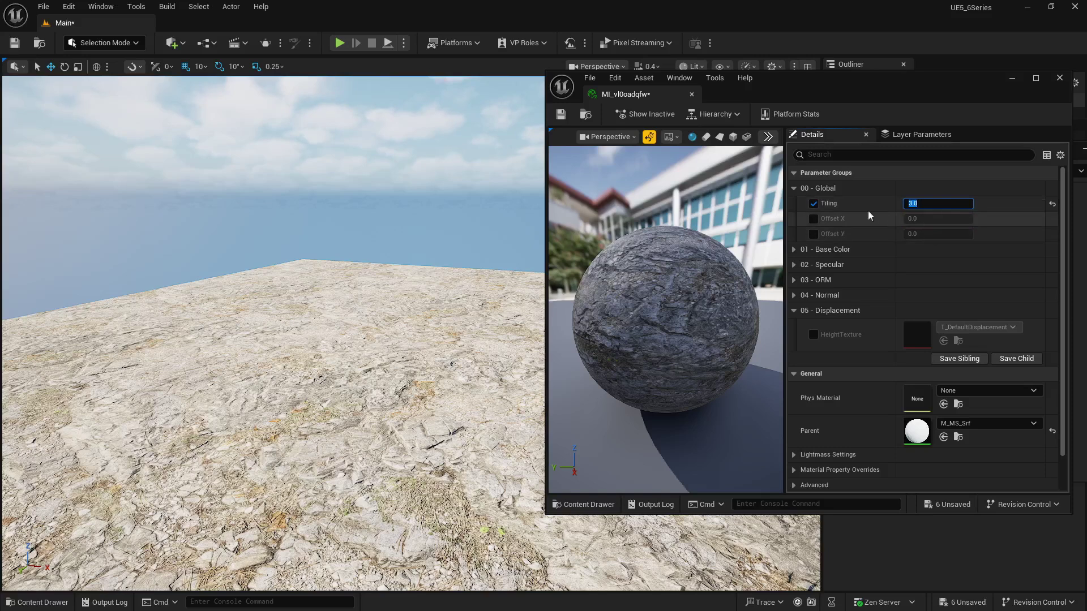
click(841, 206)
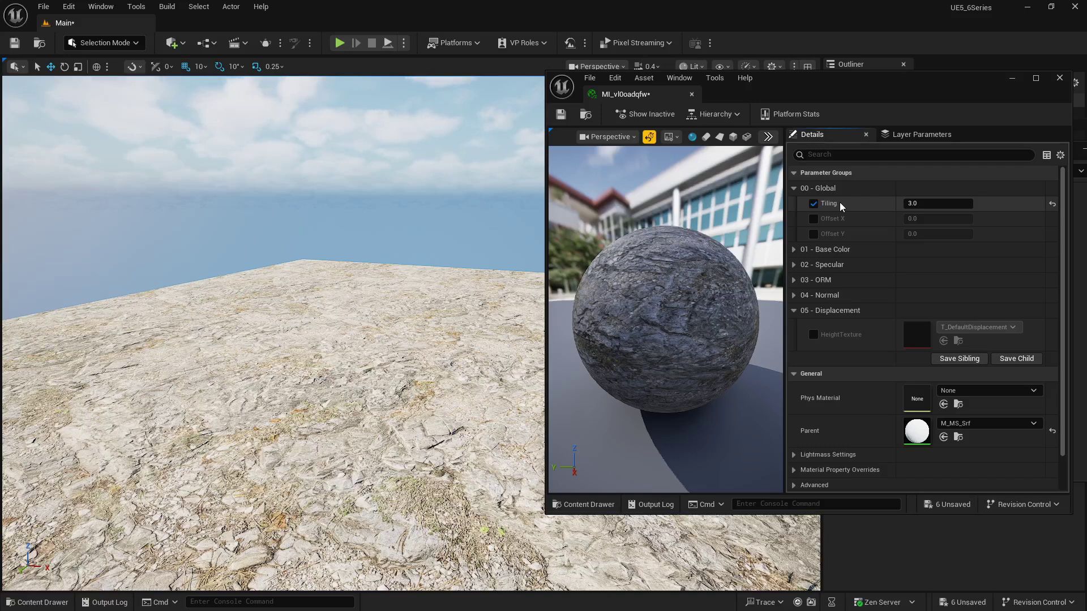
Examine the texture maps in the imported Rocky Ground surface's Textures folder, and close the material instance editor.
click(55, 604)
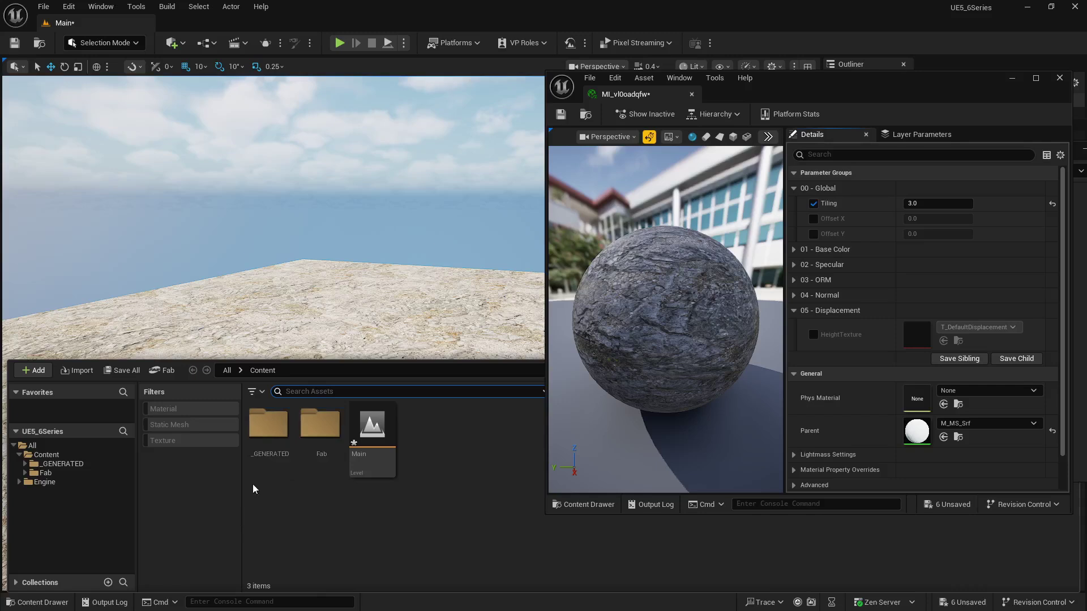
double_click(320, 433)
double_click(271, 438)
double_click(271, 442)
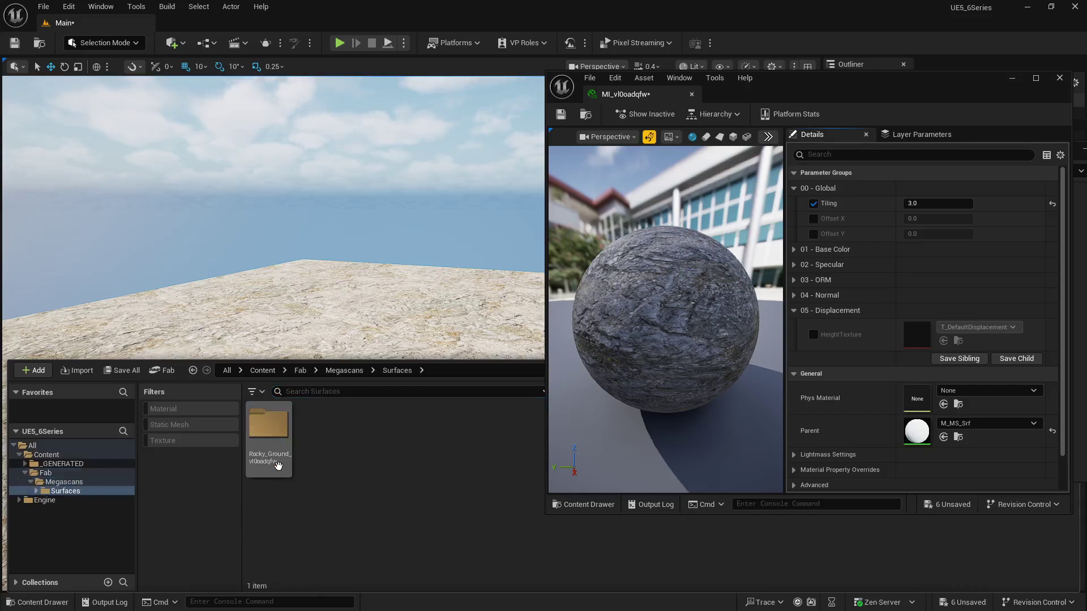
double_click(271, 442)
double_click(270, 442)
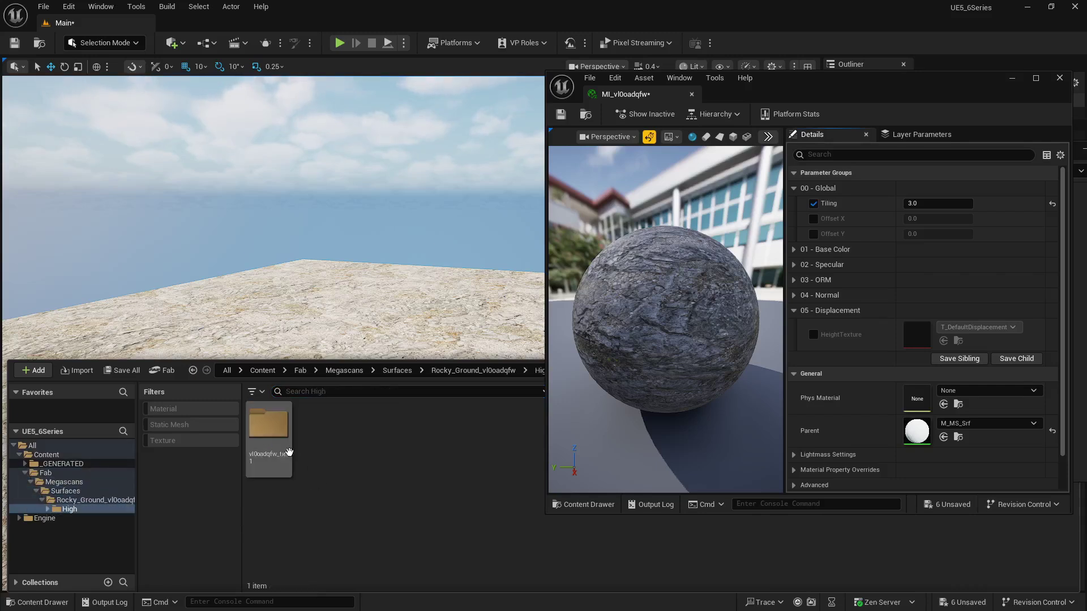
double_click(269, 433)
double_click(321, 433)
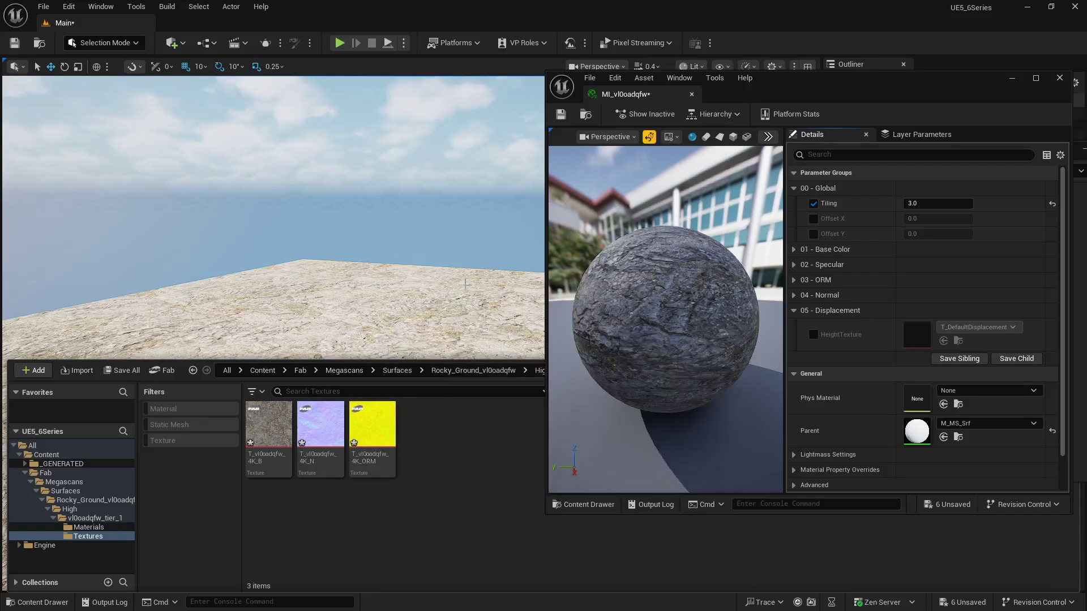
scroll(463, 288, up, 5)
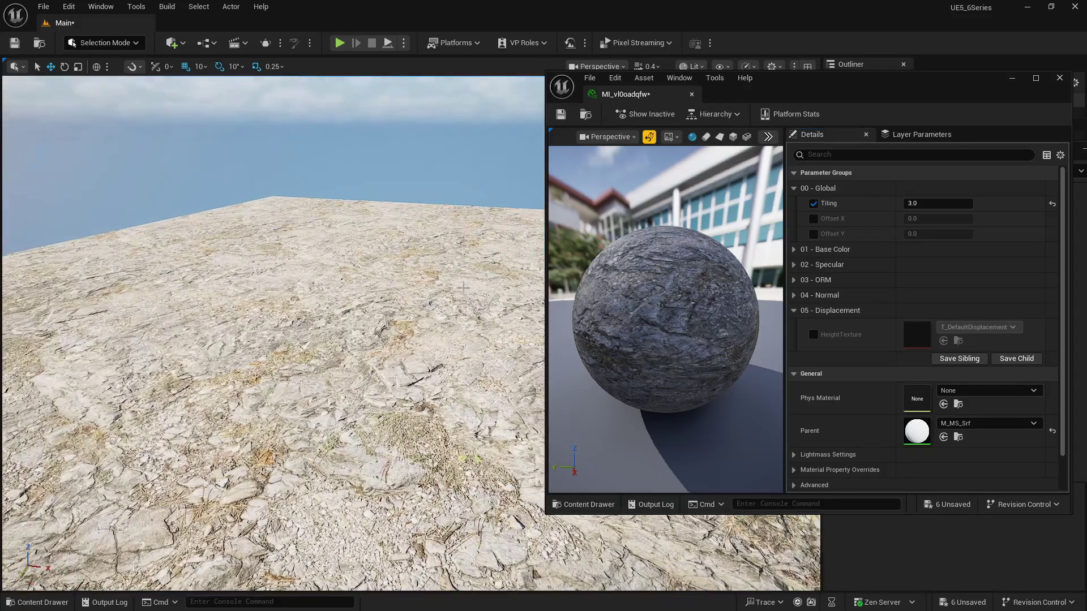
click(692, 94)
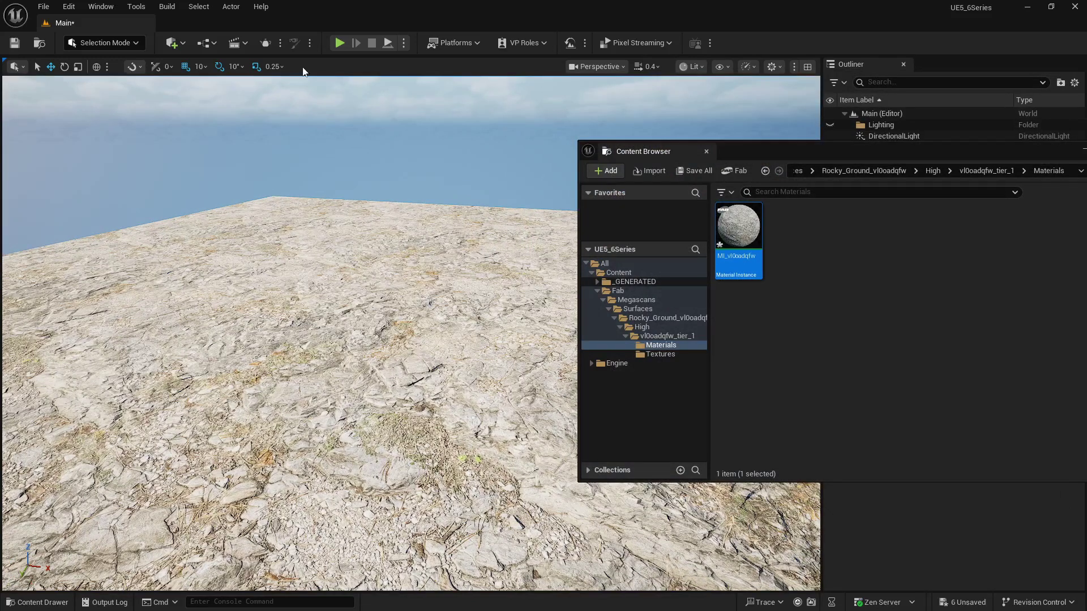
Reopen Fab, search for "pavement", and open the Ground Pavement material's page.
click(40, 603)
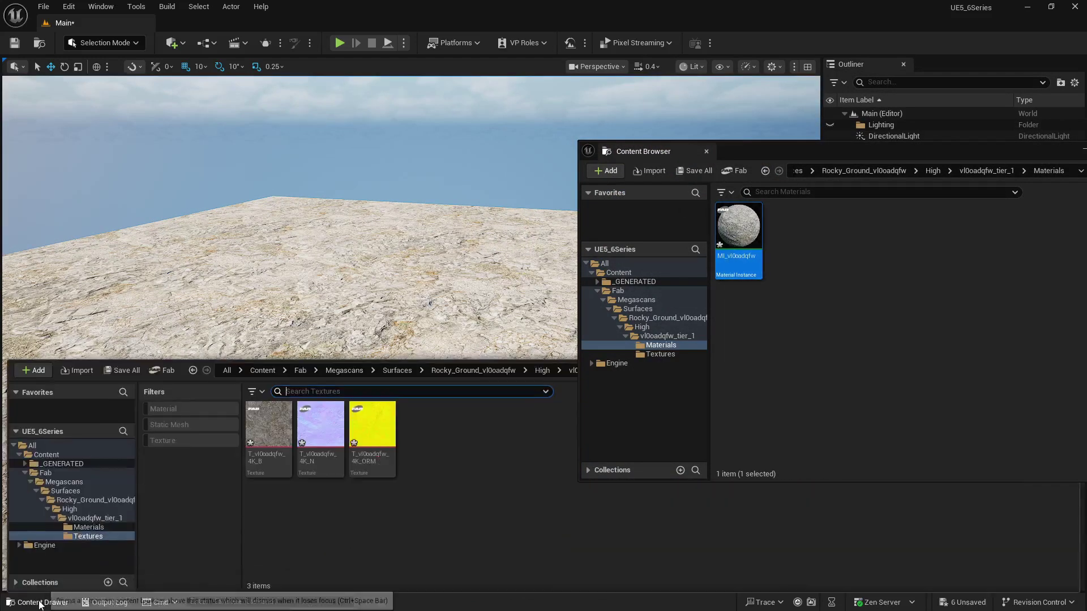
click(162, 370)
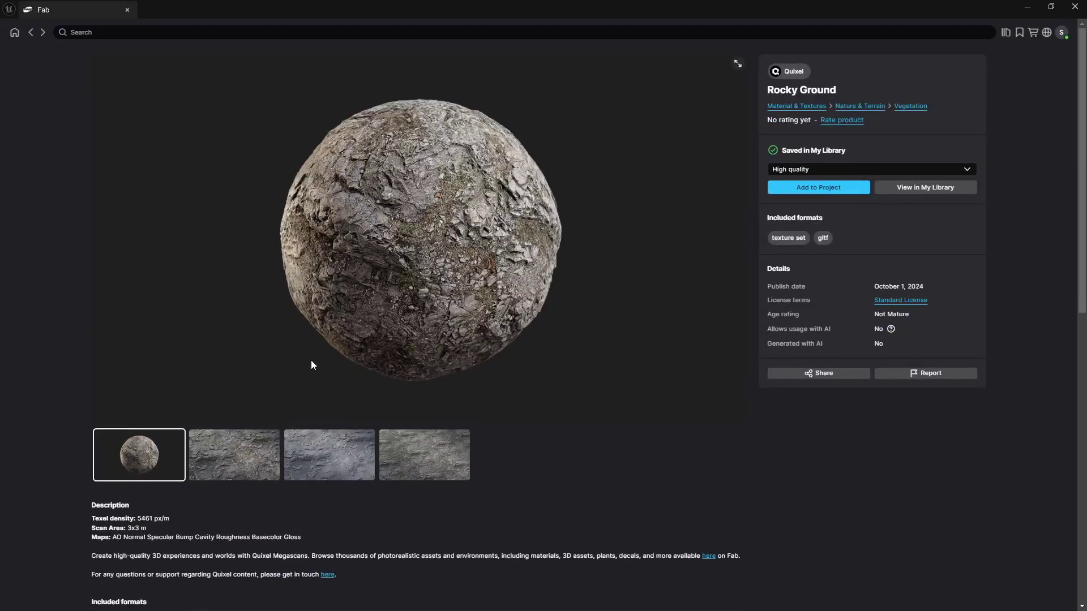
click(30, 36)
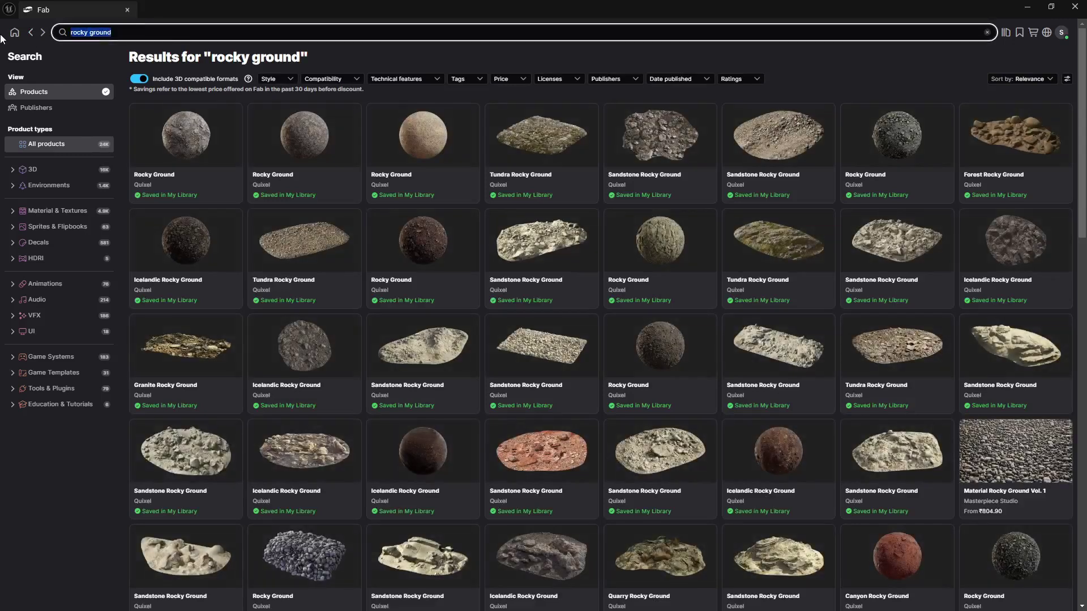
text(pavement)
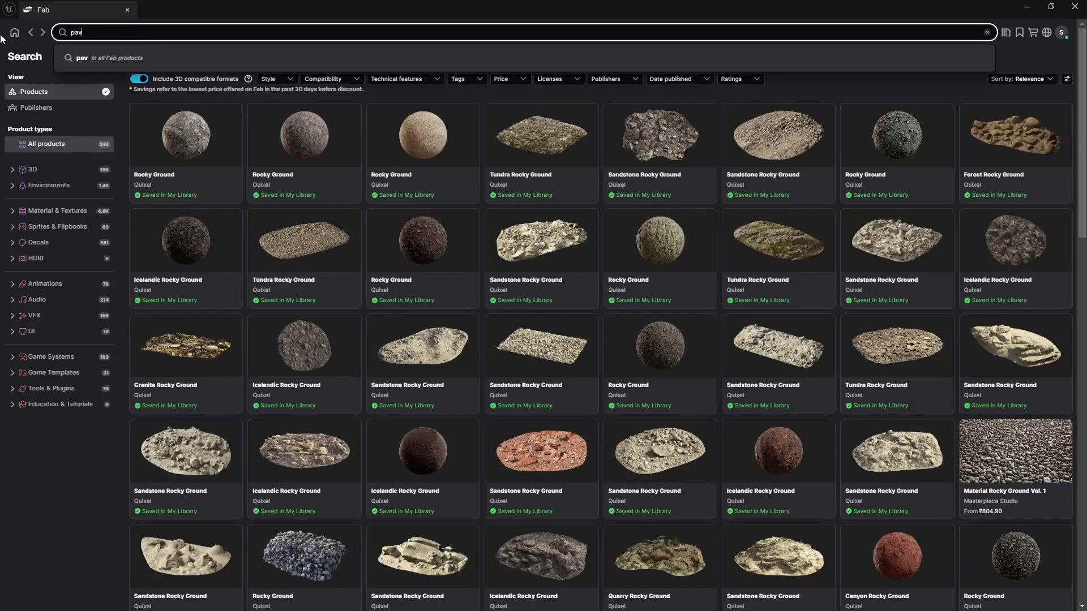
key(Return)
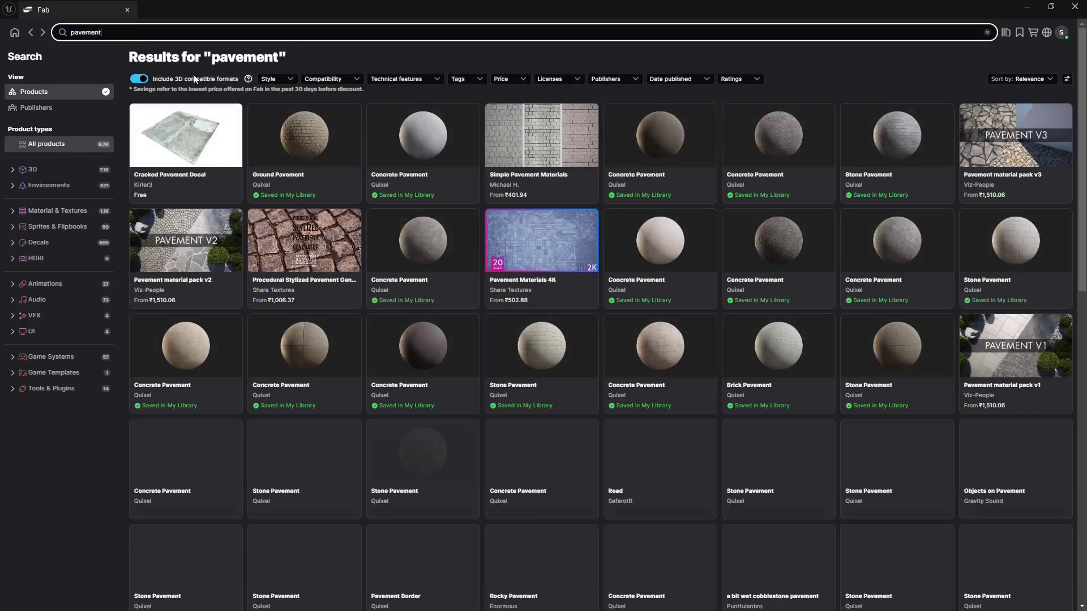
click(491, 270)
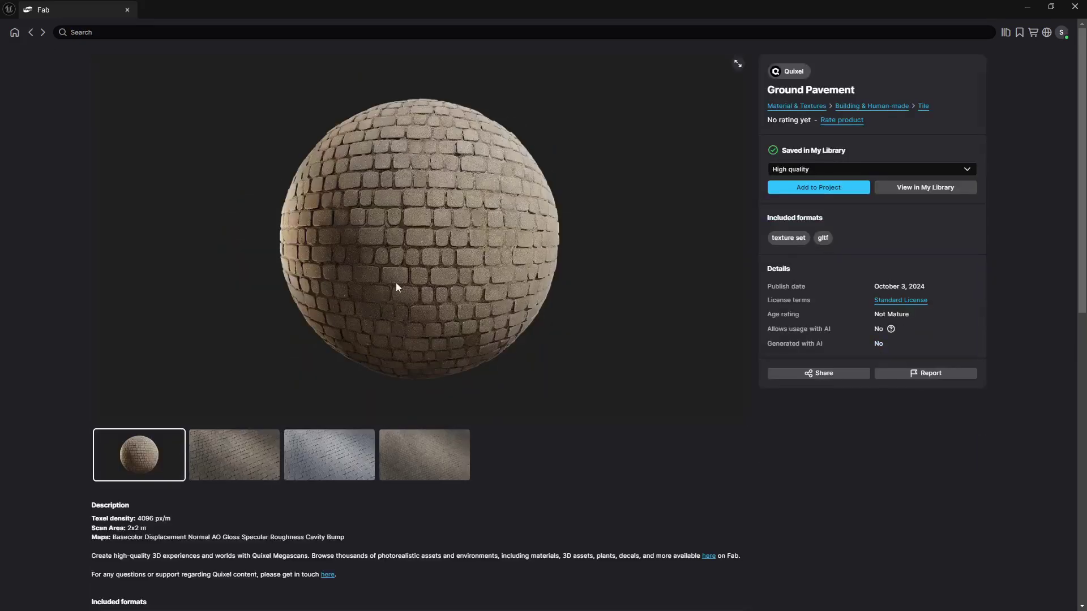
Review the Ground Pavement page's file details and its Tile category listing, and return to the material's page.
scroll(493, 273, down, 10)
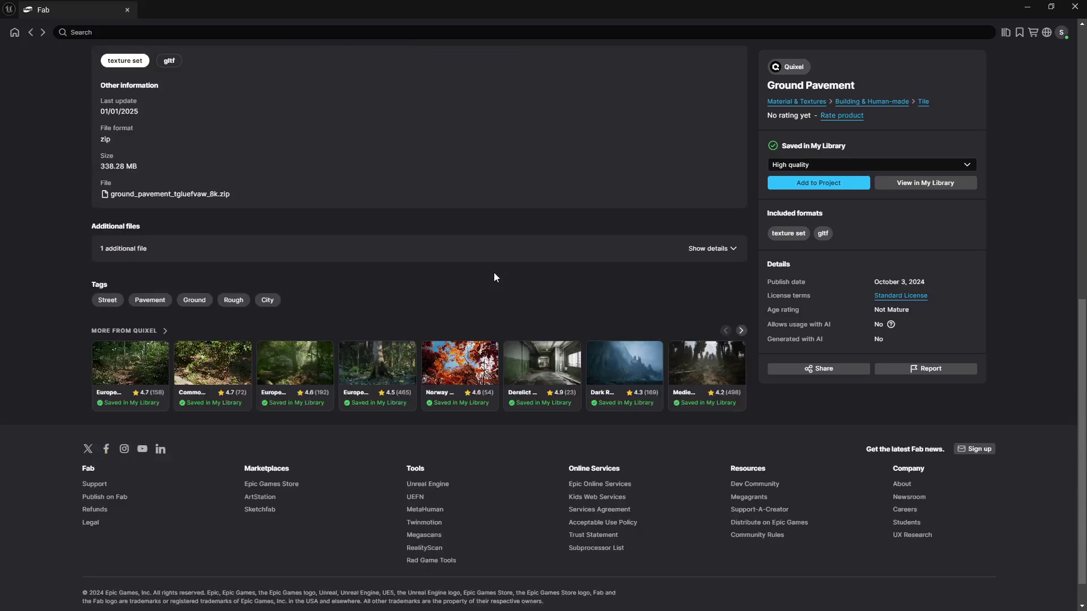
scroll(494, 273, up, 9)
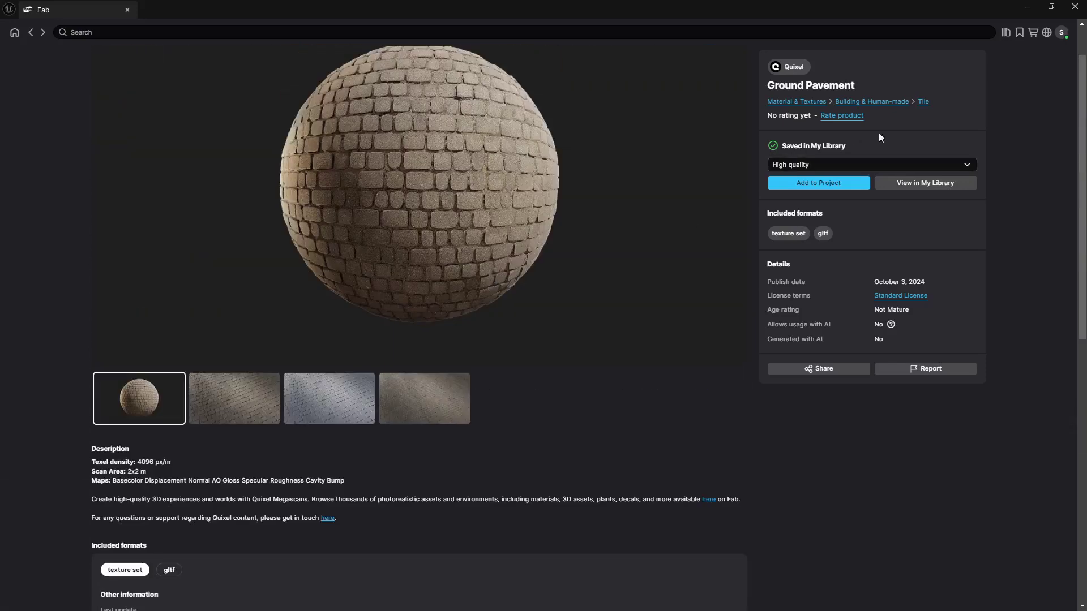
click(923, 103)
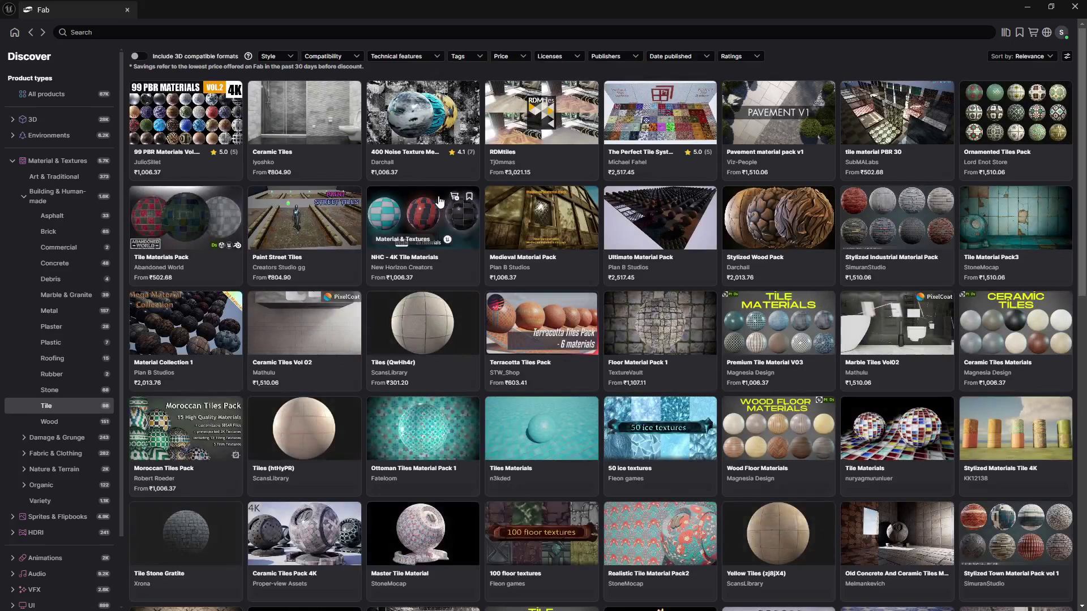
click(31, 32)
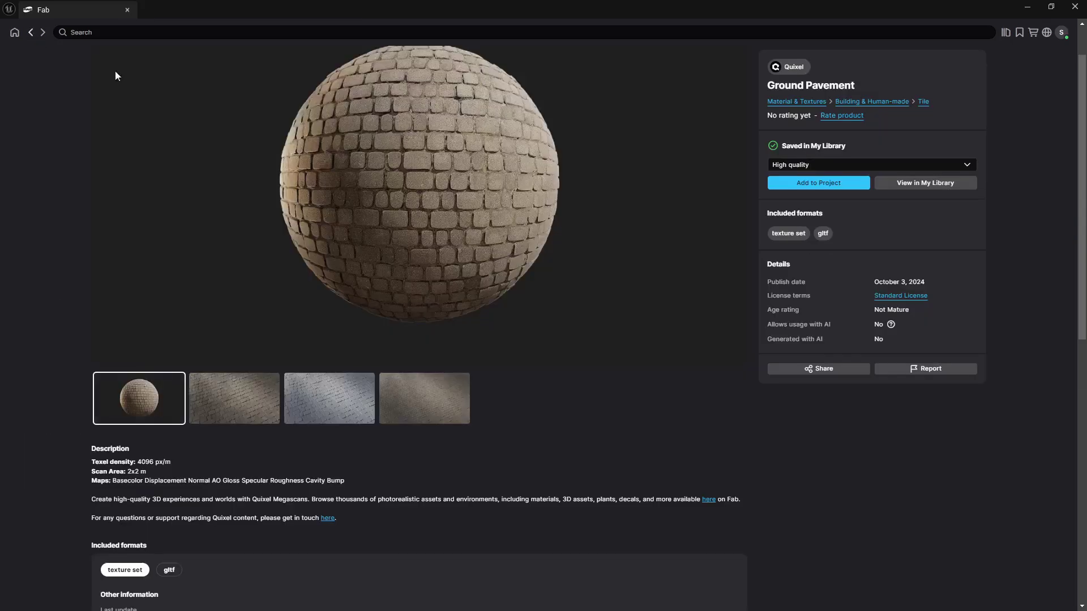
Open Quixel's publisher page, limit it to Material & Textures, and search for "pavement".
click(782, 69)
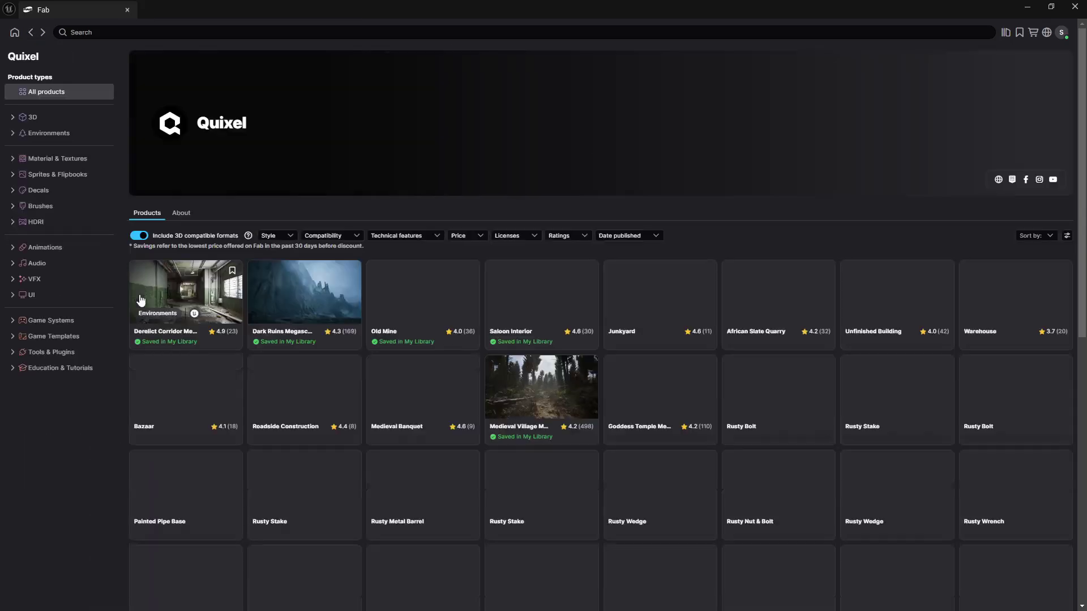
click(64, 158)
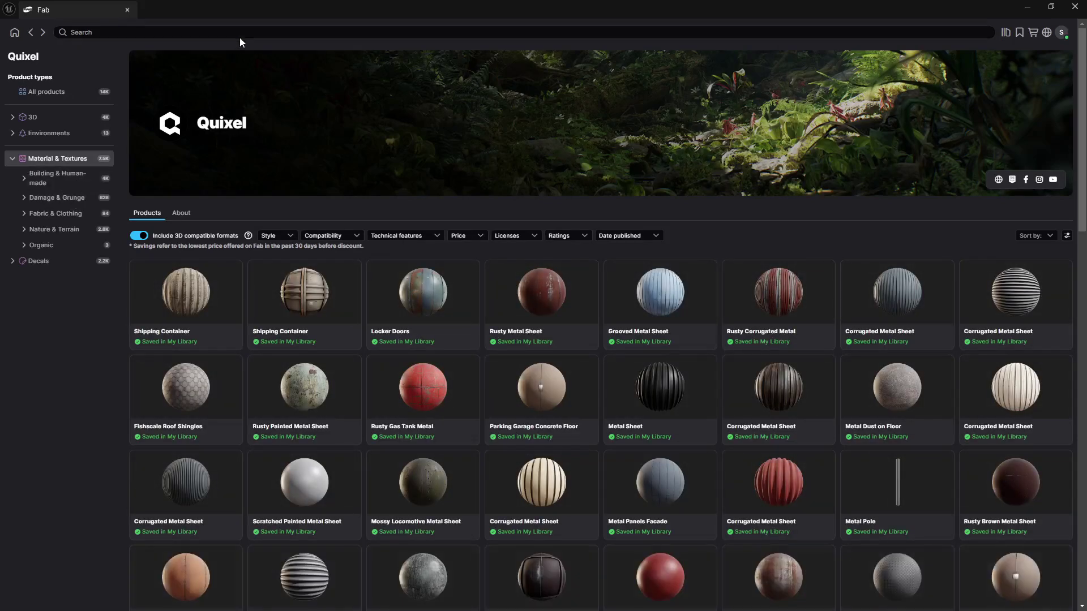
click(277, 32)
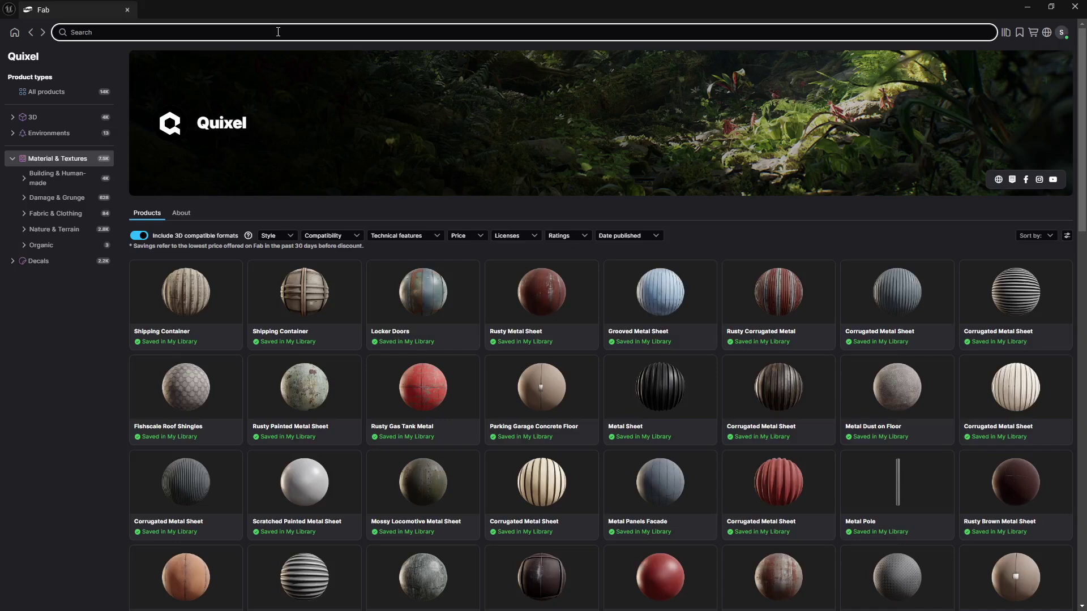
text(pavement)
key(Return)
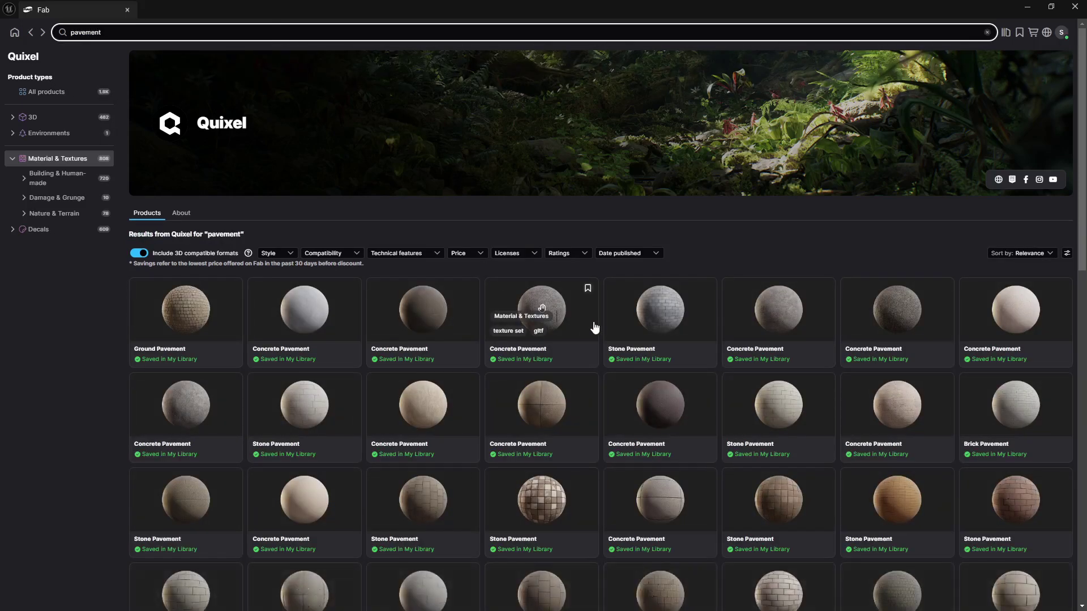
Browse Quixel's pavement surfaces and compare their previews for a suitable ground material.
scroll(587, 399, down, 3)
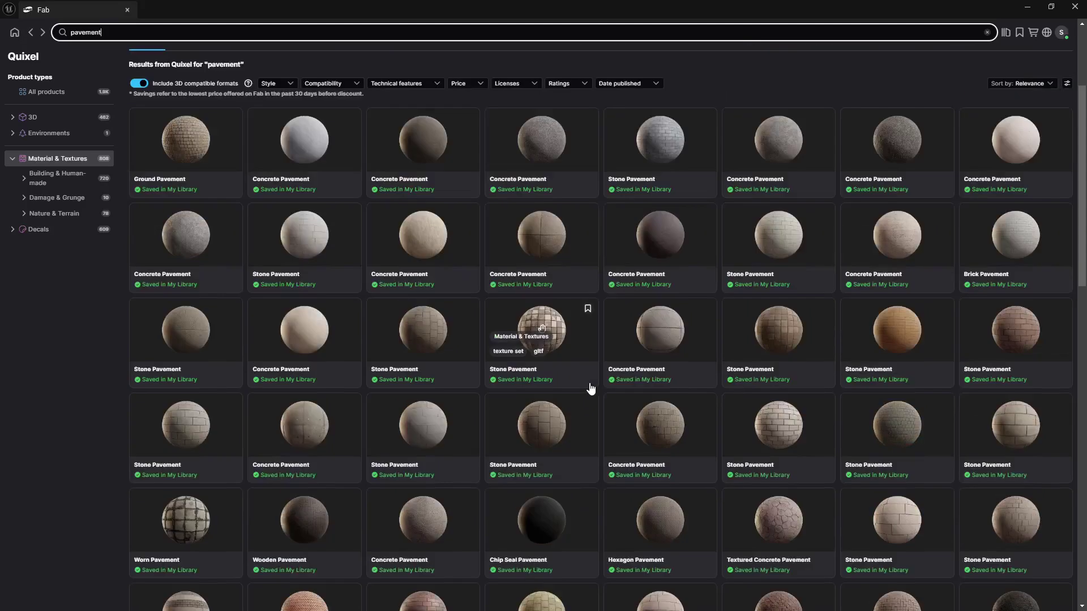
scroll(591, 389, down, 2)
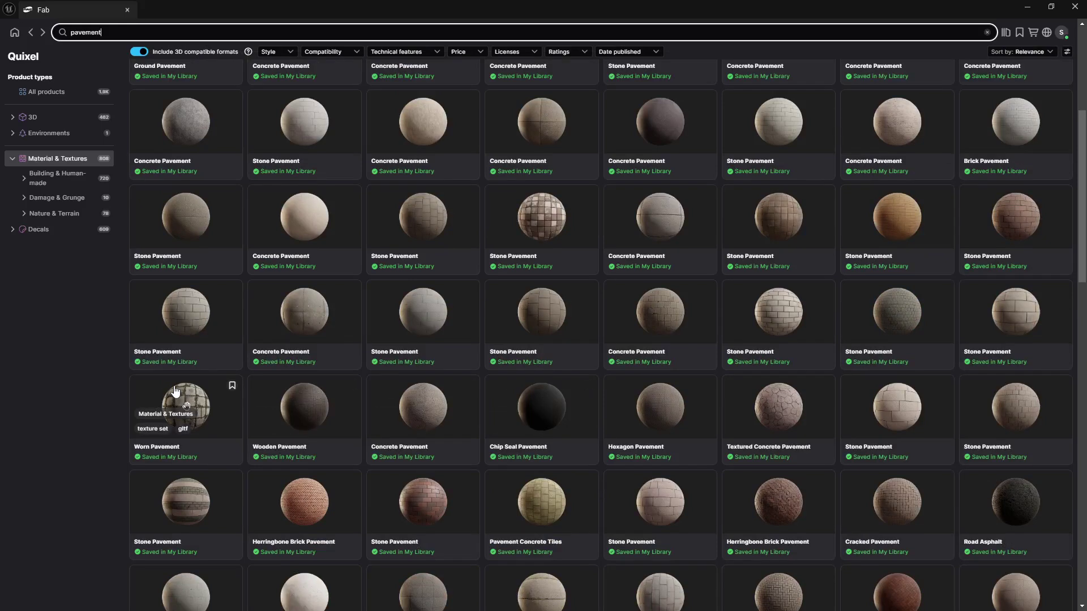
scroll(177, 390, down, 2)
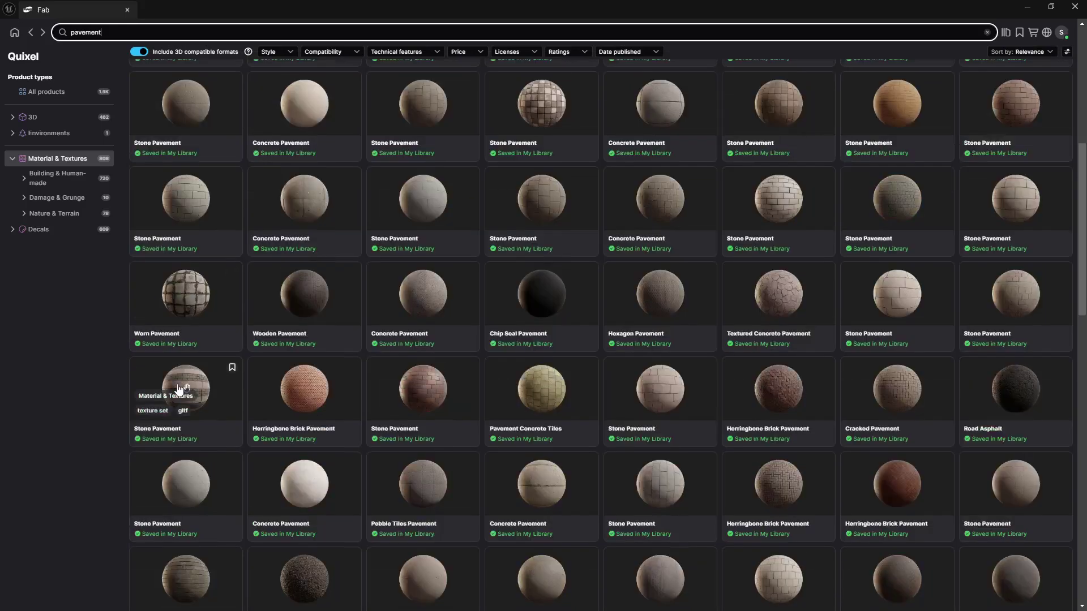
scroll(179, 390, down, 5)
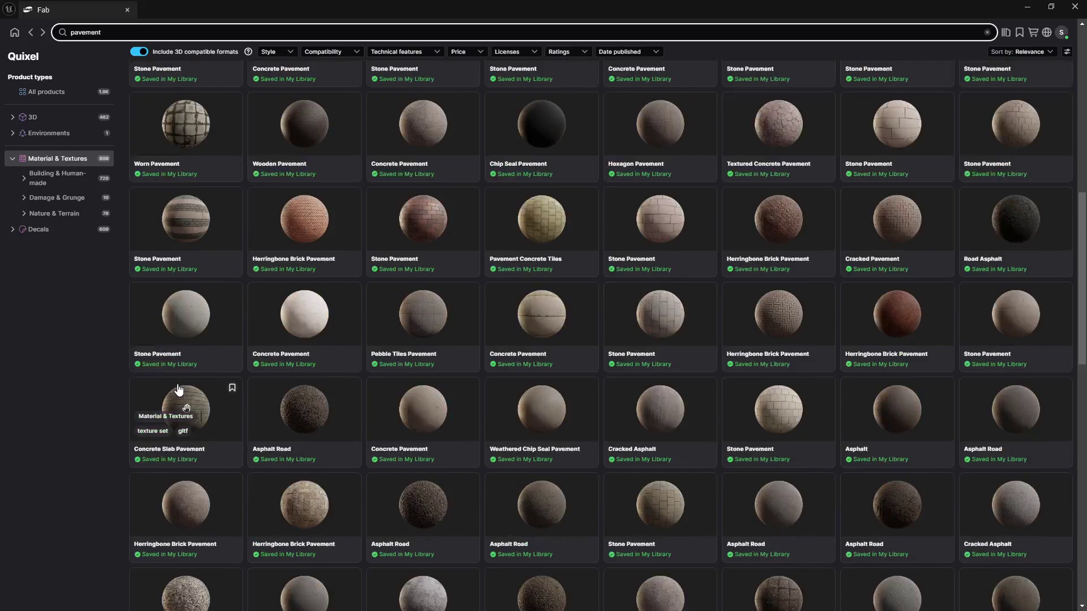
scroll(179, 390, down, 3)
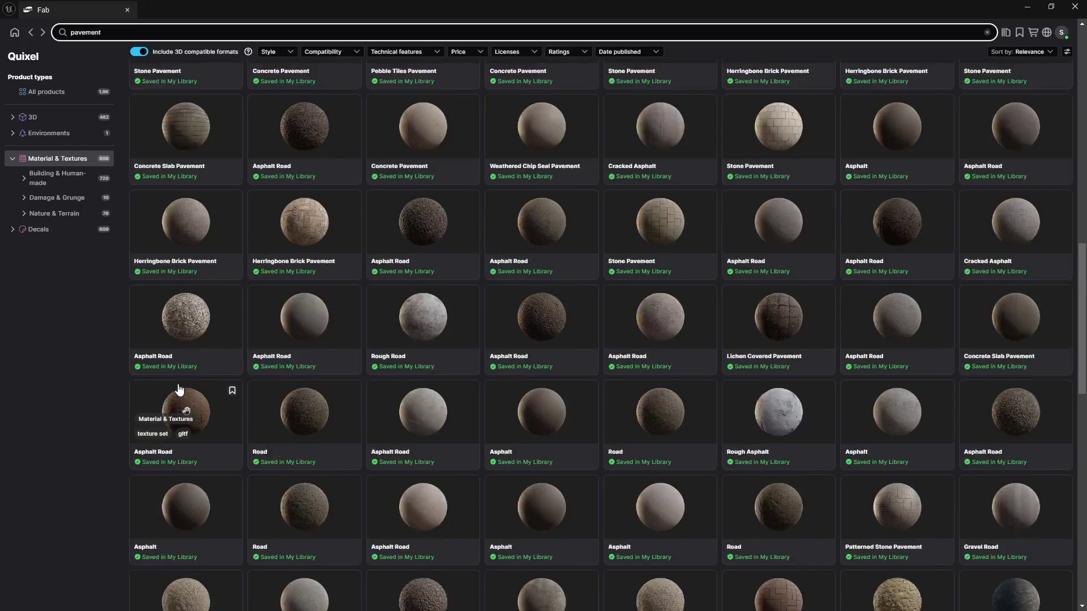
scroll(179, 390, down, 3)
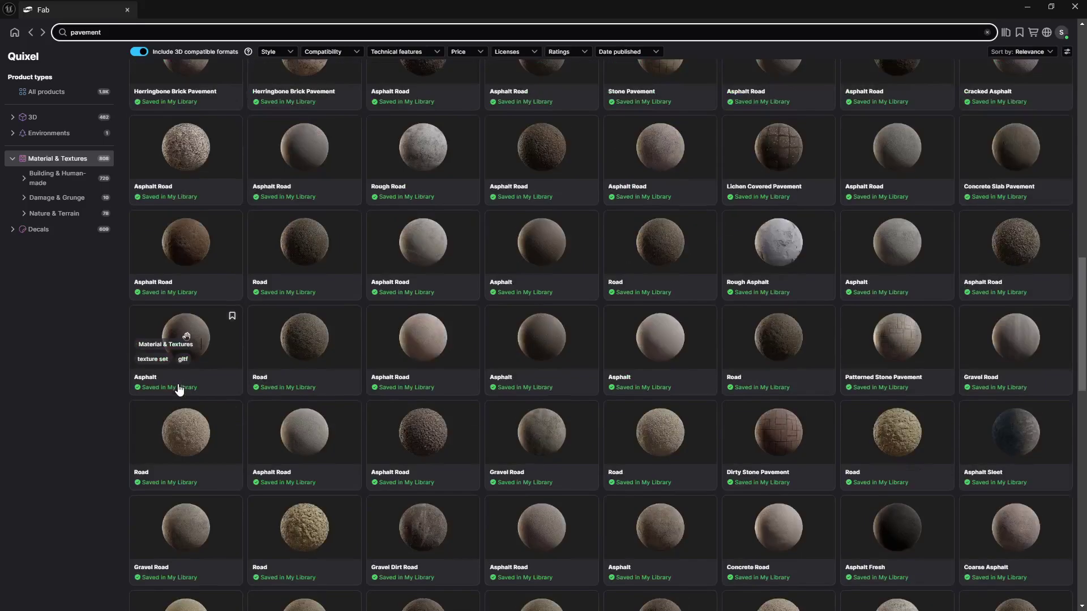
scroll(179, 390, up, 15)
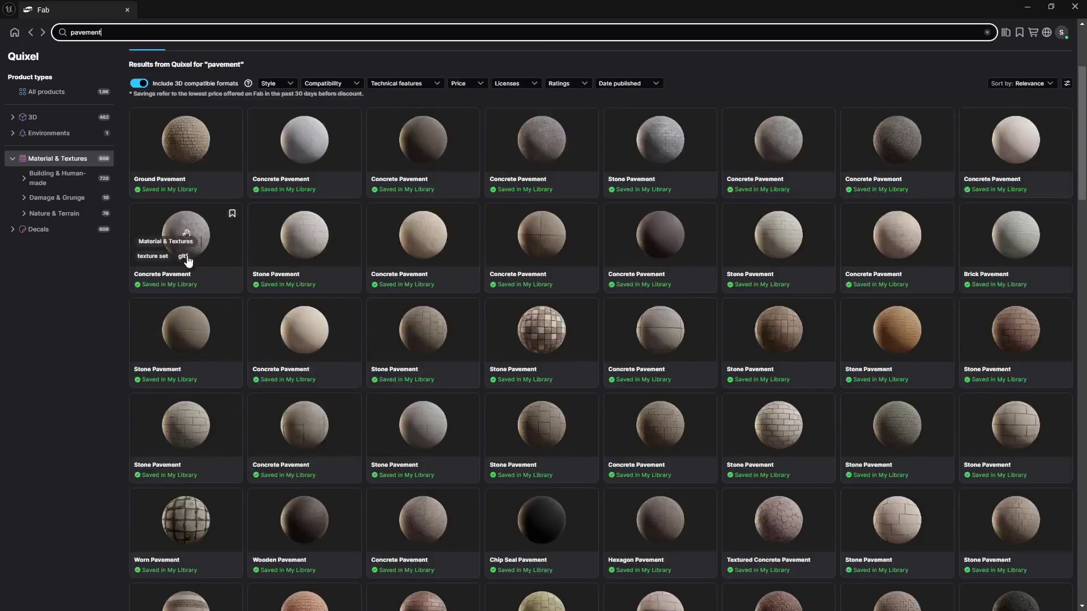
Add the Ground Pavement material to the project in High quality and close Fab.
click(202, 134)
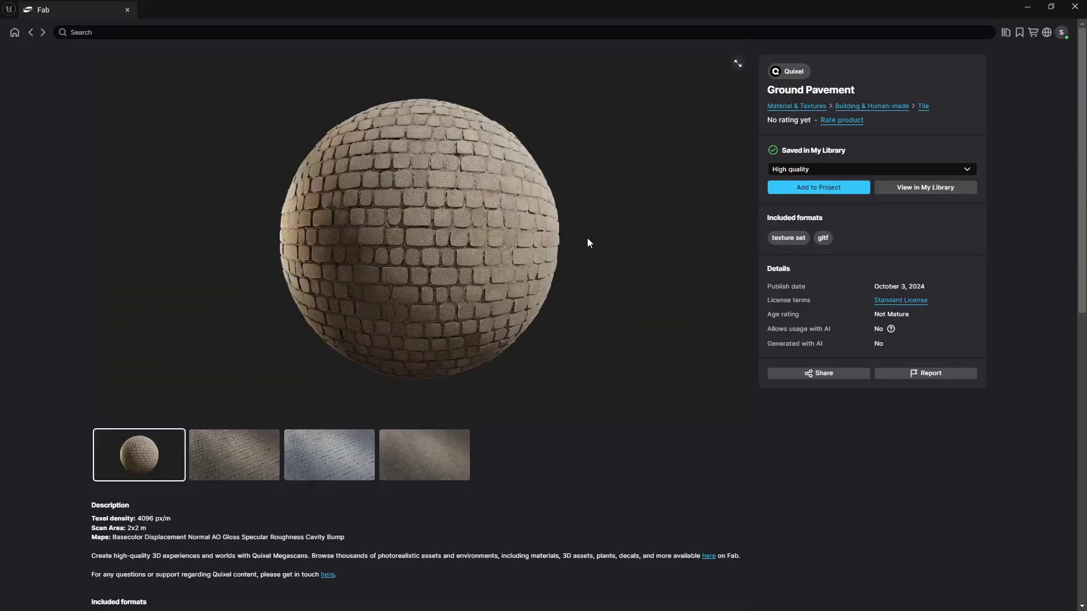
click(832, 188)
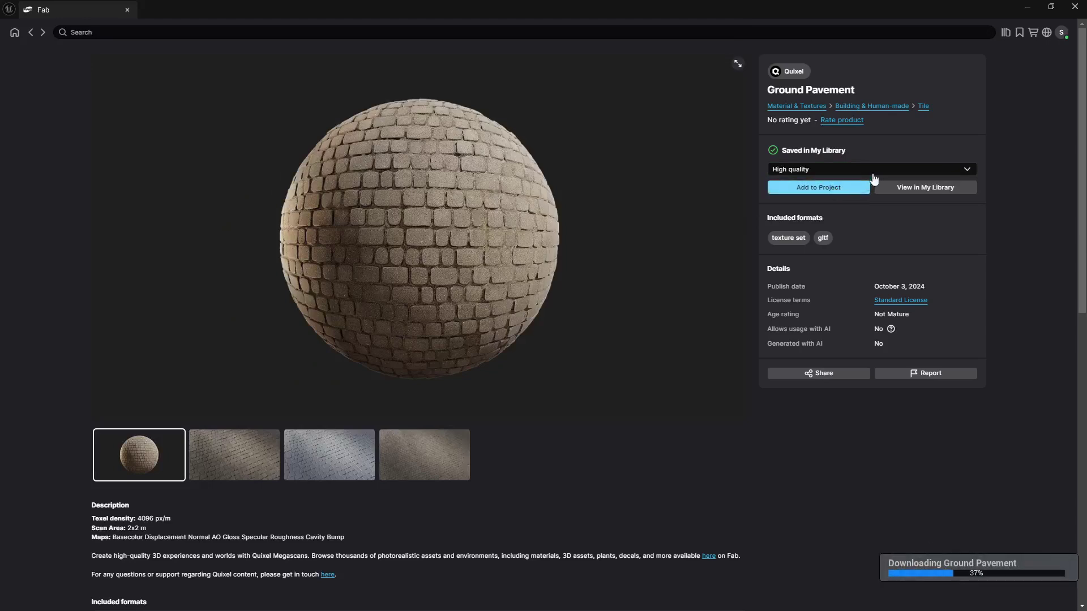
click(1074, 6)
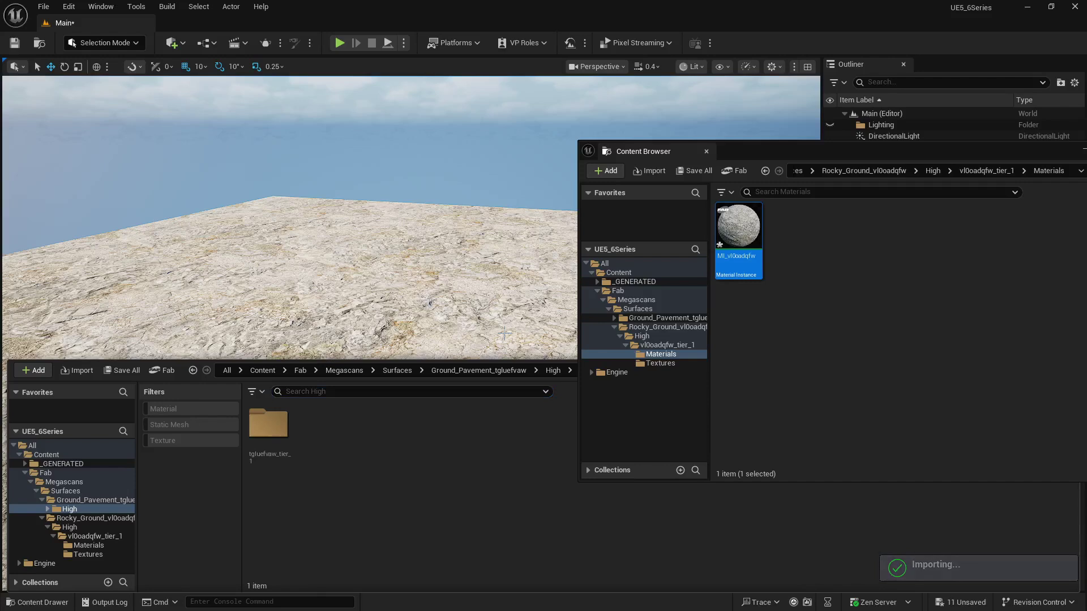
click(692, 165)
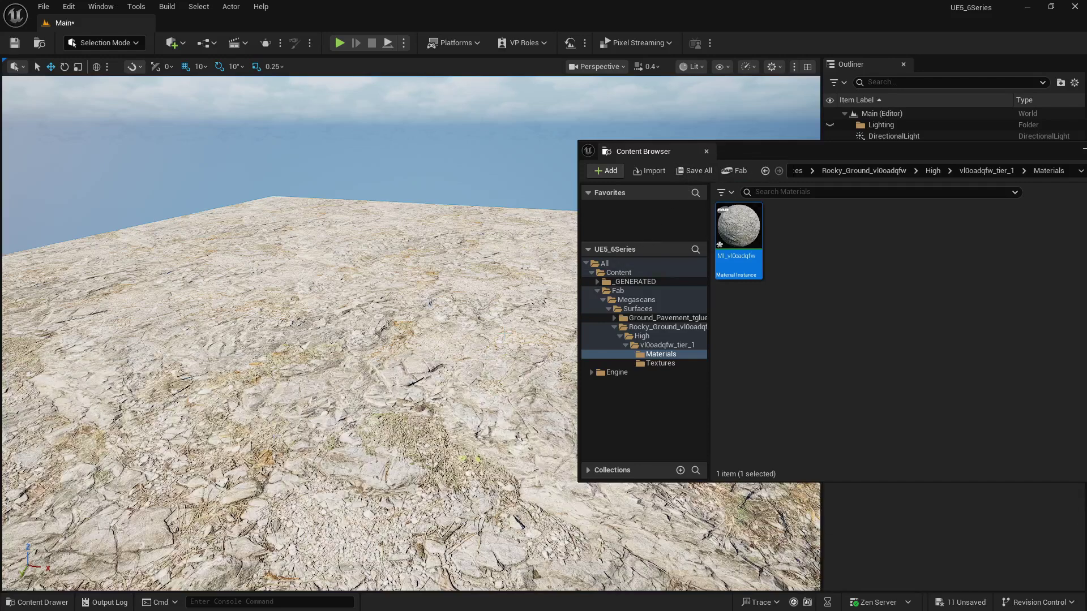
Examine the texture maps in the imported Ground Pavement surface's Textures folder.
click(37, 603)
double_click(247, 443)
click(323, 439)
double_click(323, 439)
mouse_move(327, 429)
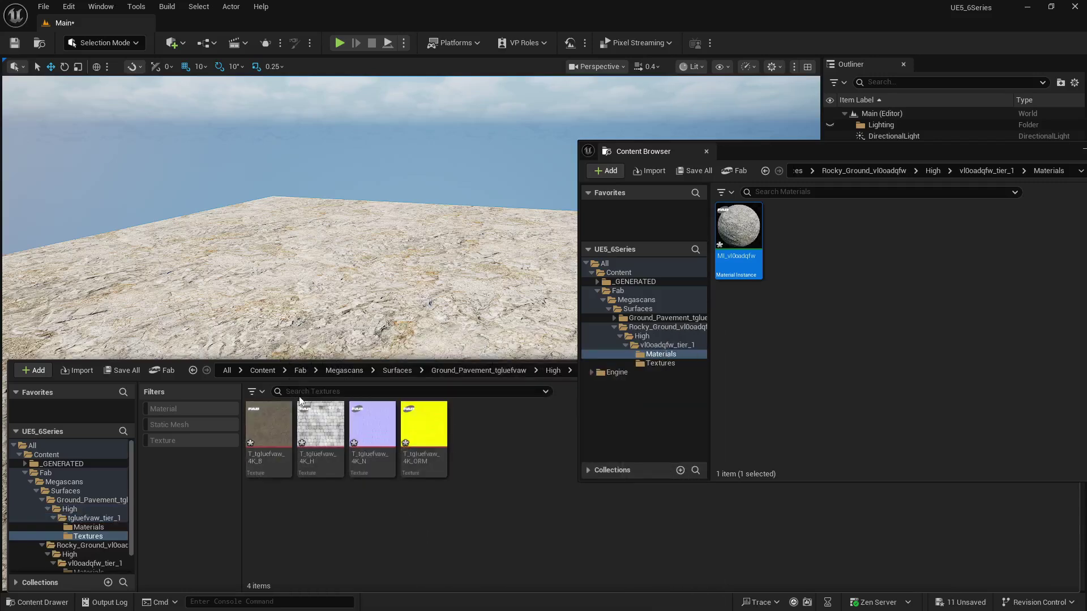
Apply the MI_tgluefvaw material instance from the Ground Pavement Materials folder to the ground plane, and select the plane.
click(460, 372)
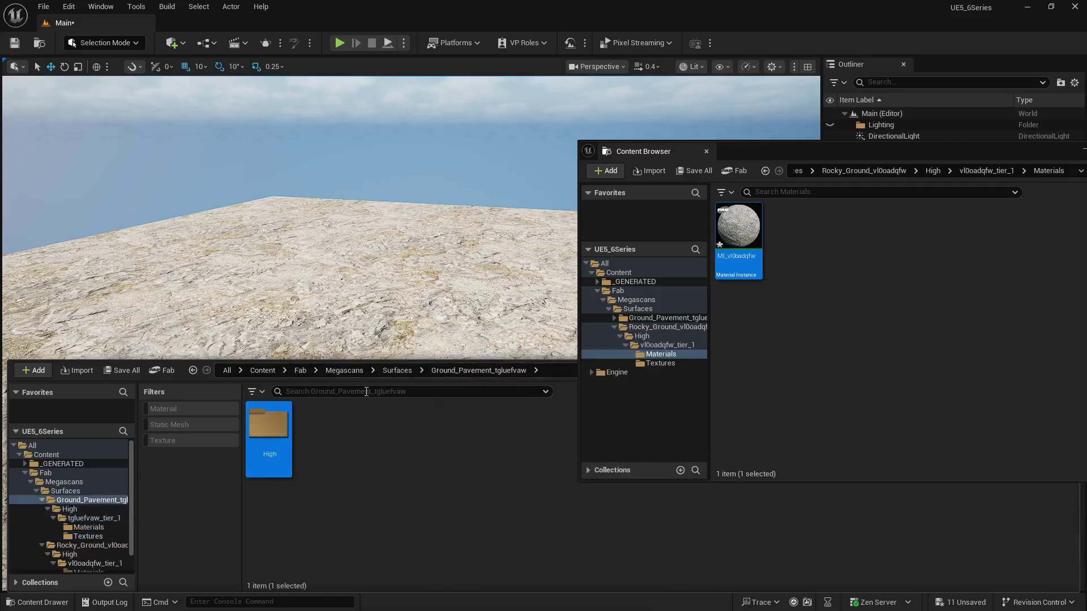
click(396, 371)
double_click(267, 430)
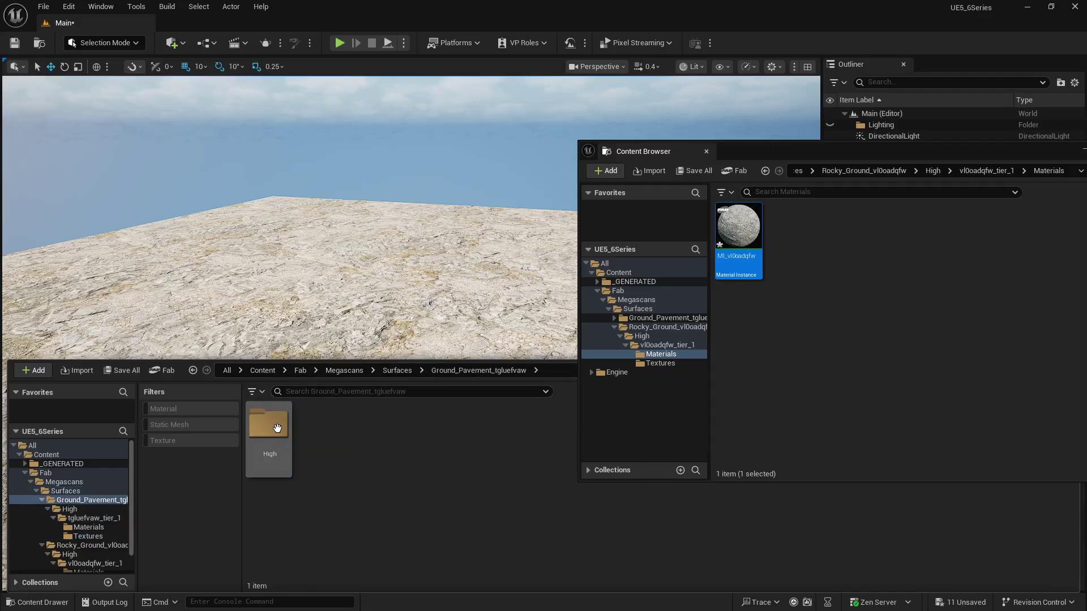
double_click(267, 433)
double_click(268, 433)
double_click(268, 433)
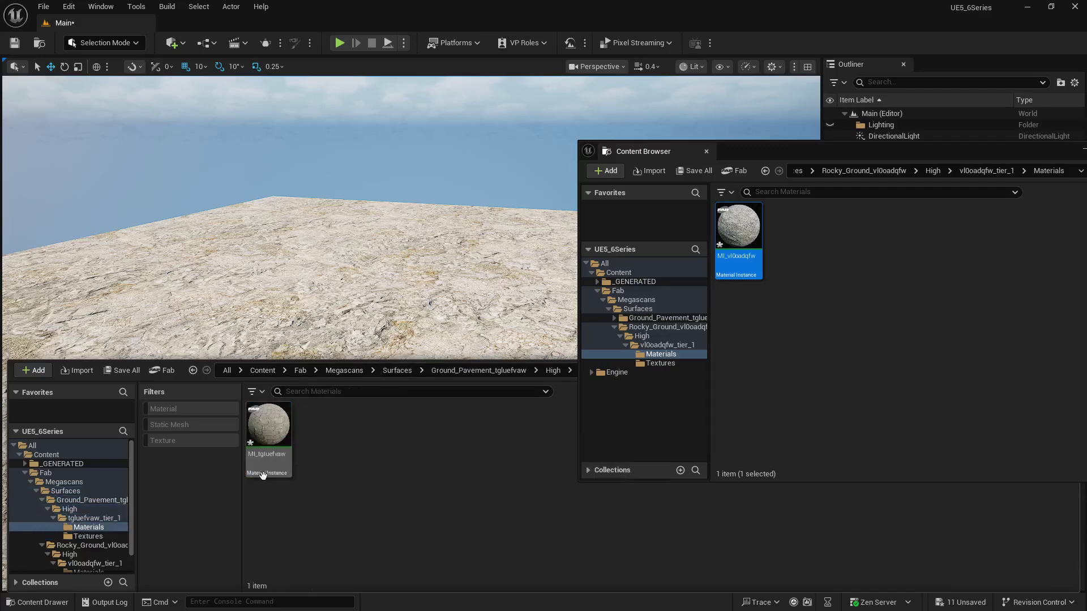
drag(353, 340, 353, 341)
right_drag(353, 341, 365, 343)
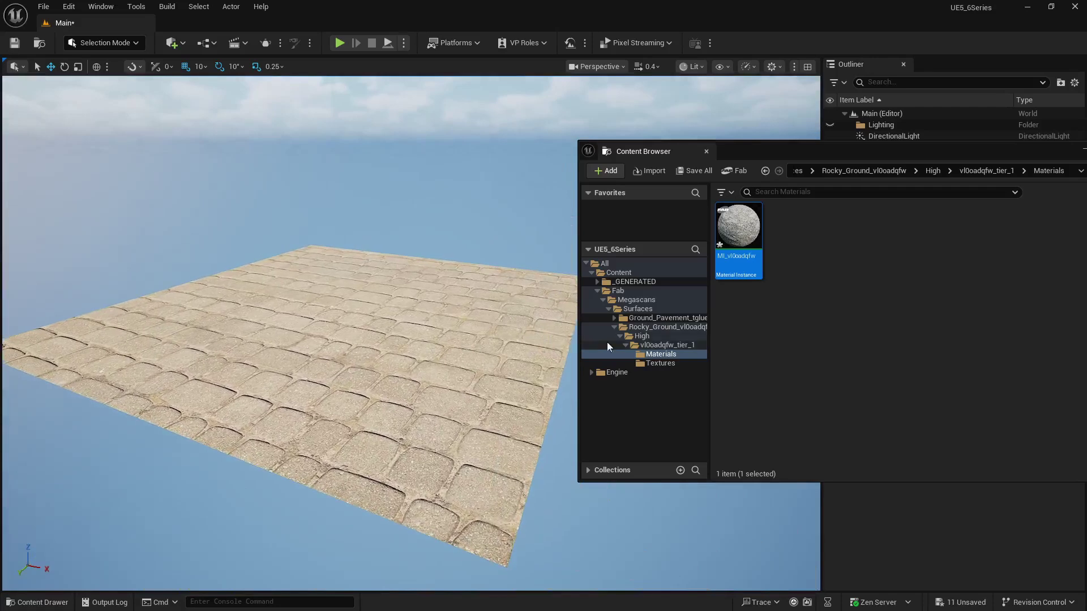
click(366, 344)
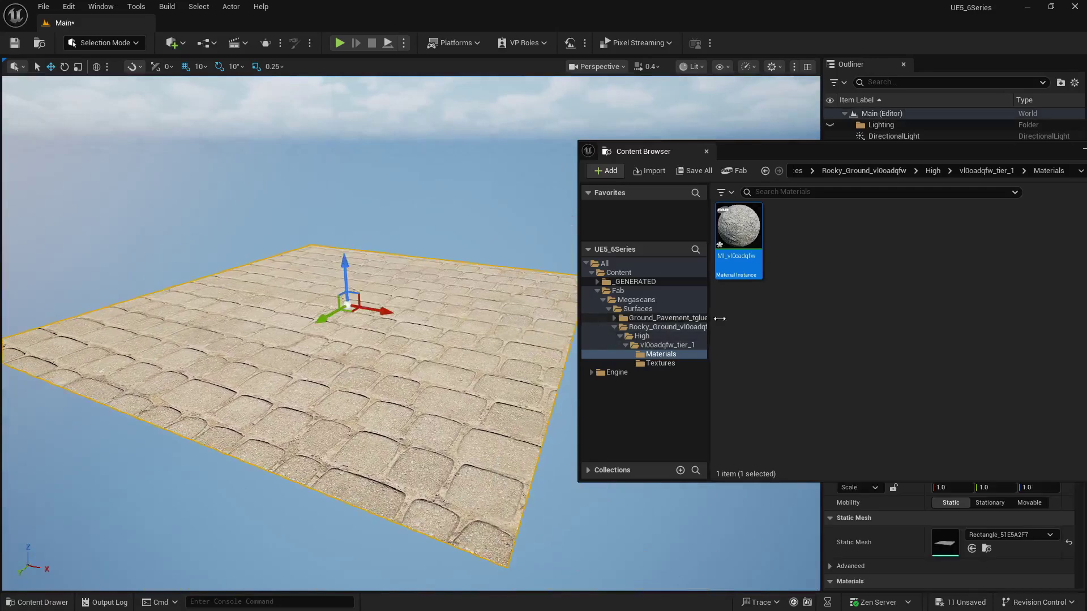
Enable the Tiling override in the MI_tgluefvaw material instance's 00 - Global group, set it to 3, and close its editor.
click(672, 317)
double_click(762, 237)
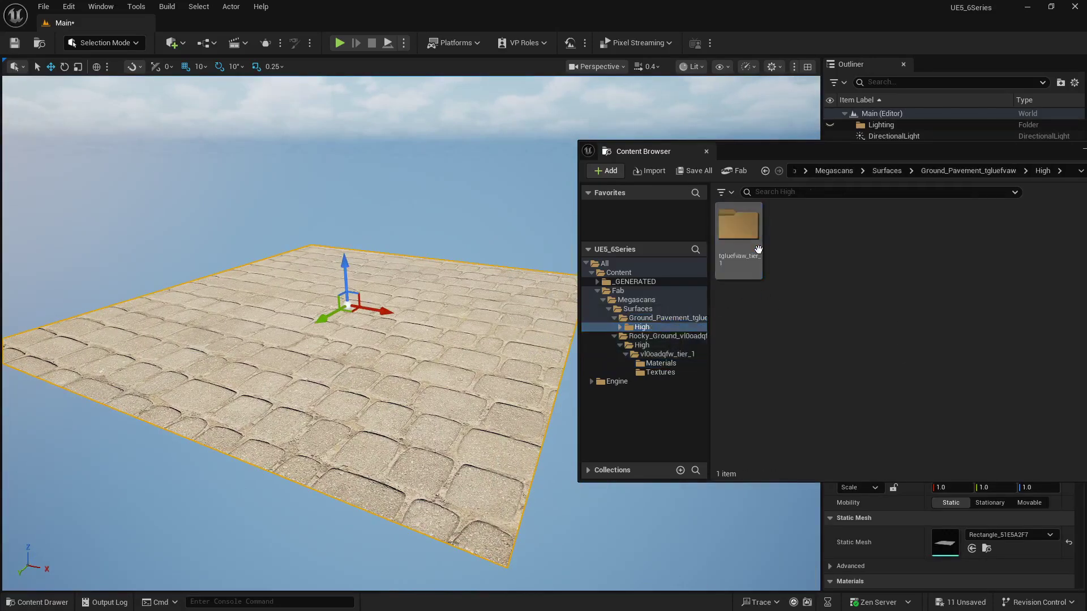
double_click(762, 238)
double_click(741, 229)
click(750, 249)
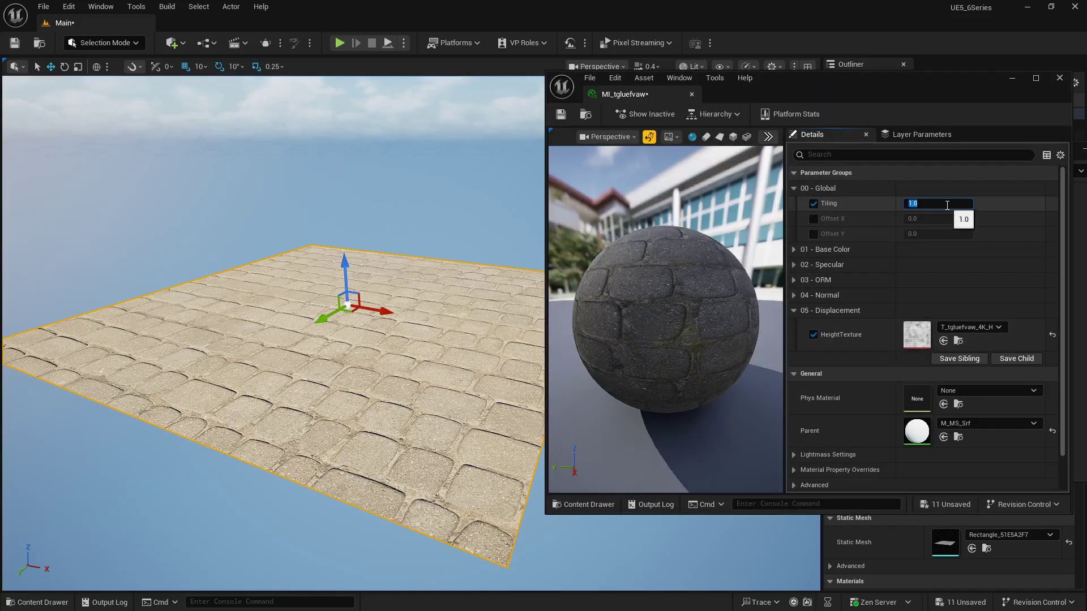
text(3)
key(Return)
right_drag(283, 340, 310, 309)
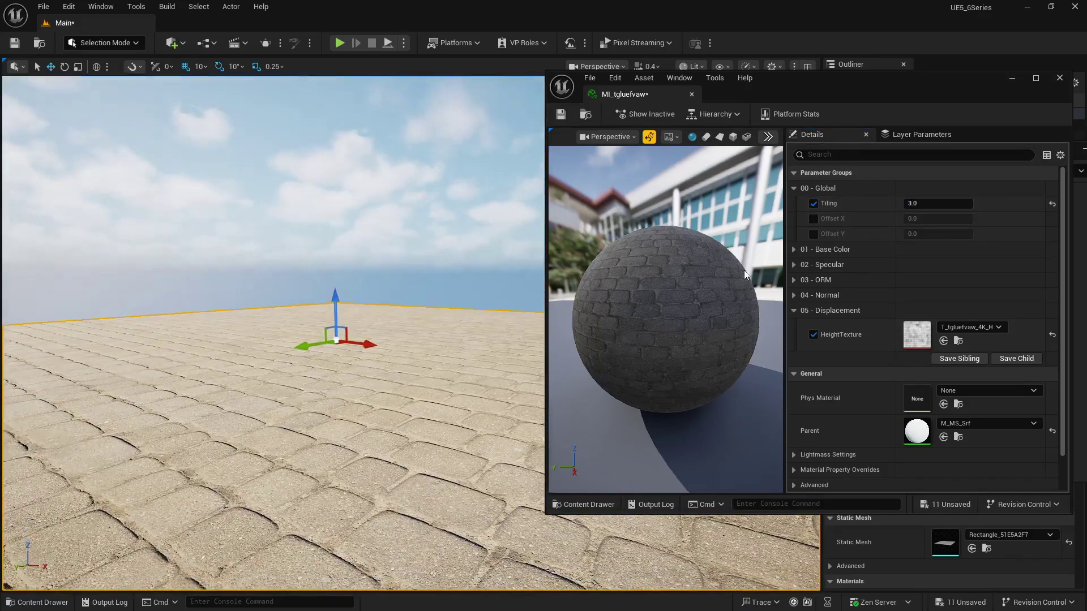
click(1059, 78)
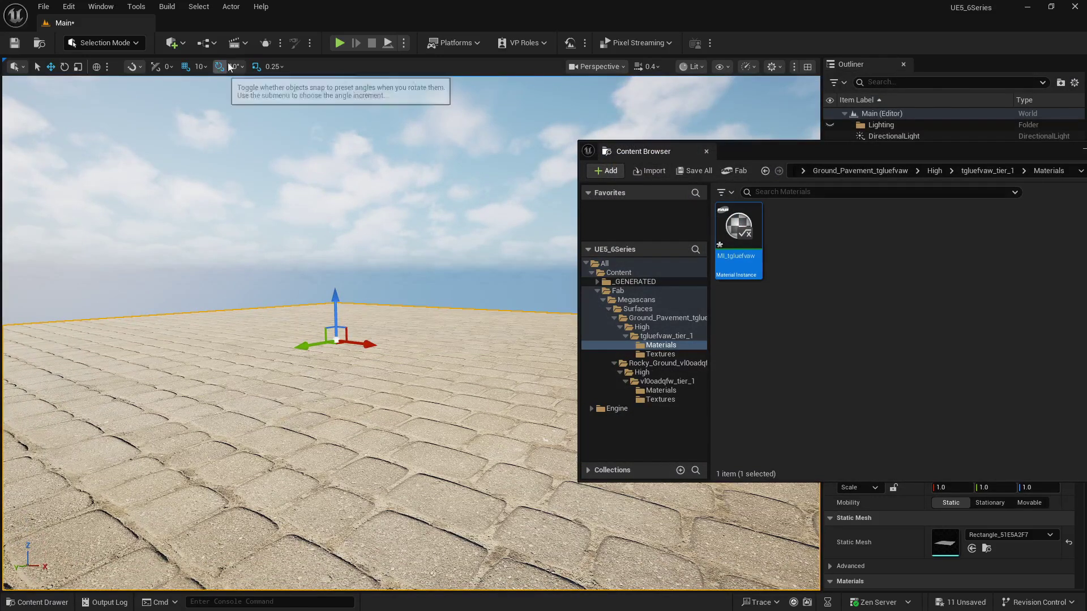
Switch the viewport to Detail Lighting and inspect the pavement's surface relief up close.
click(703, 67)
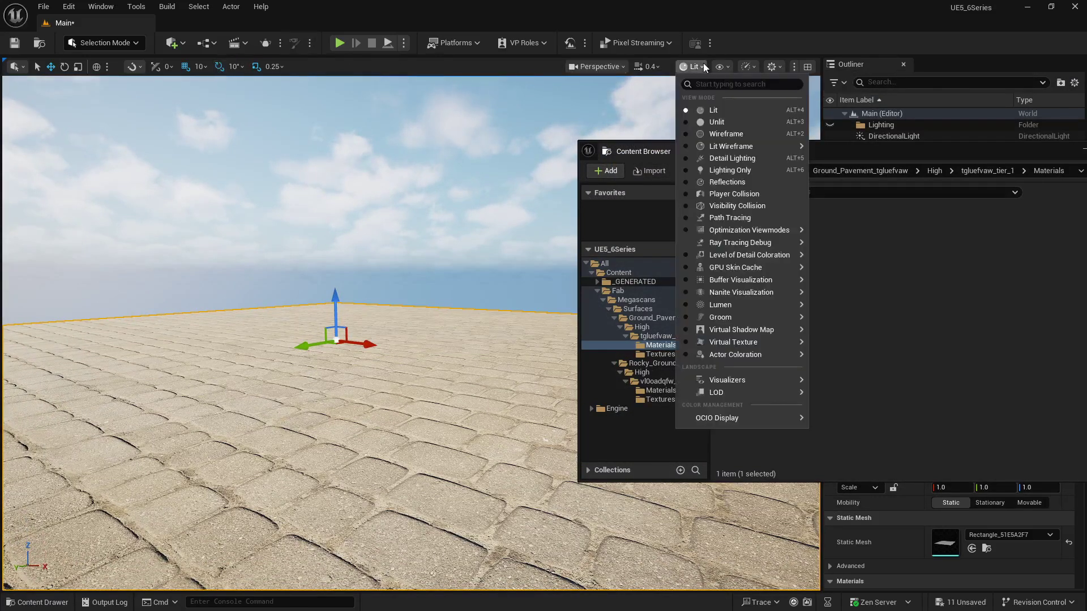
click(728, 159)
mouse_move(428, 370)
right_down()
mouse_move(409, 472)
mouse_move(420, 374)
right_up()
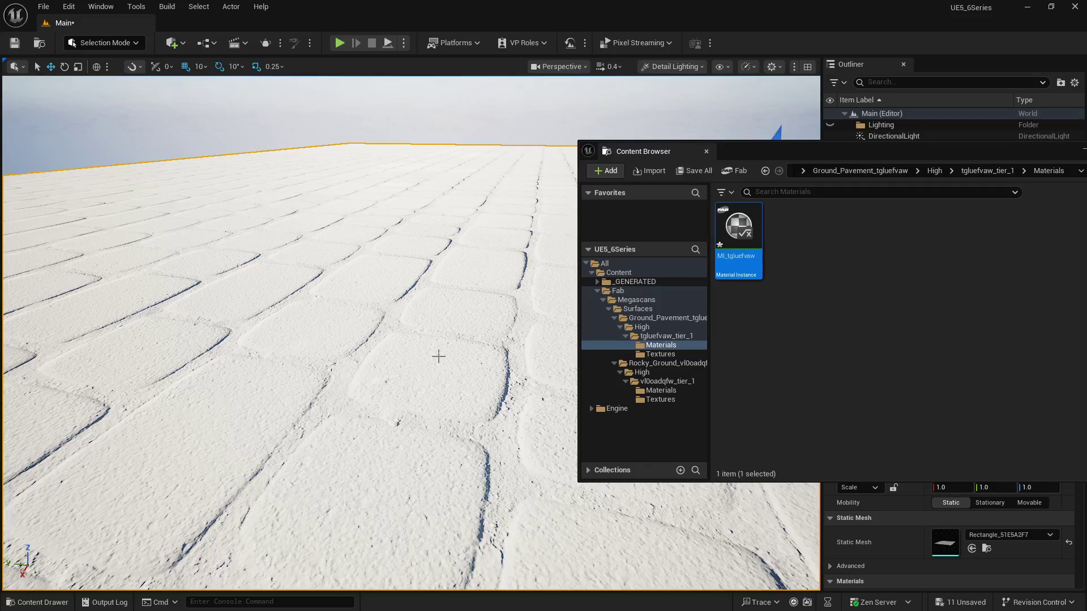
Start the Displace deformation on the ground plane in Modeling Mode, and move the content browser clear of the viewport.
click(132, 43)
click(128, 111)
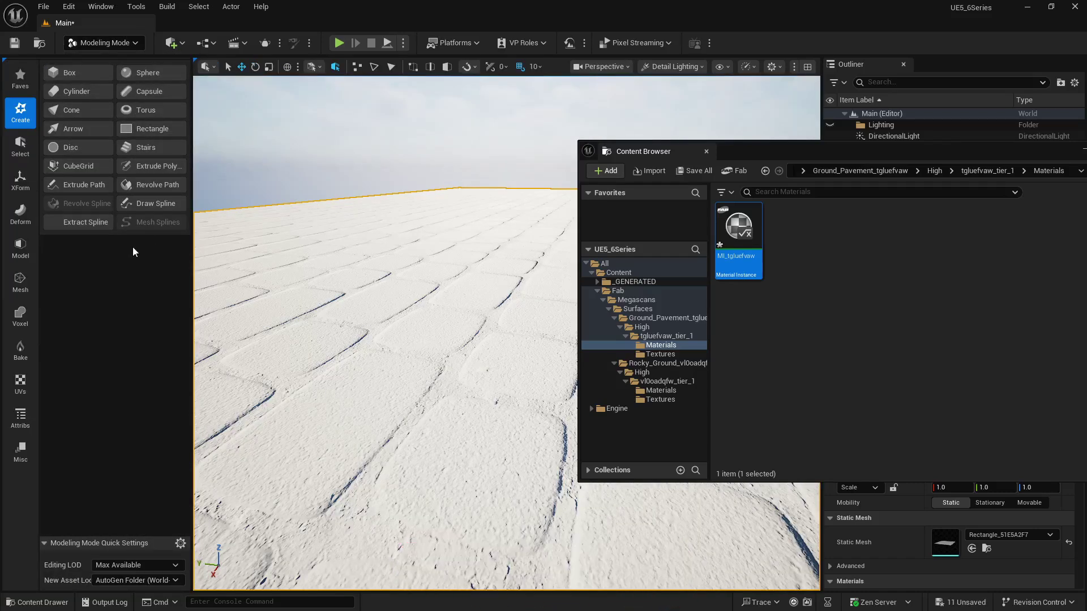
click(27, 212)
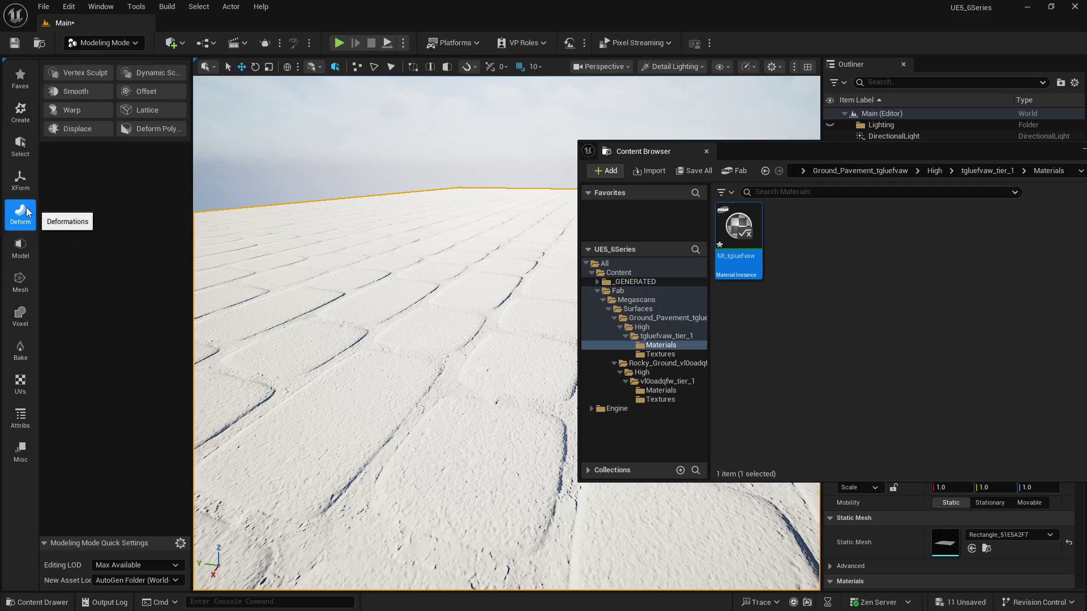
click(80, 130)
right_drag(507, 334, 507, 294)
right_drag(665, 118, 665, 117)
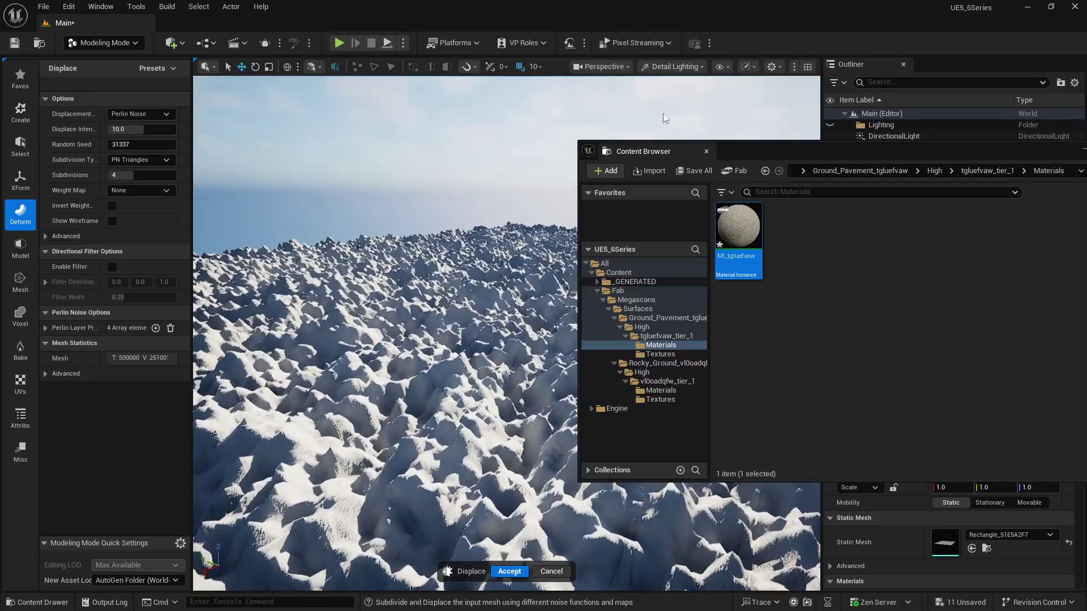
drag(739, 149, 570, 114)
drag(471, 150, 696, 150)
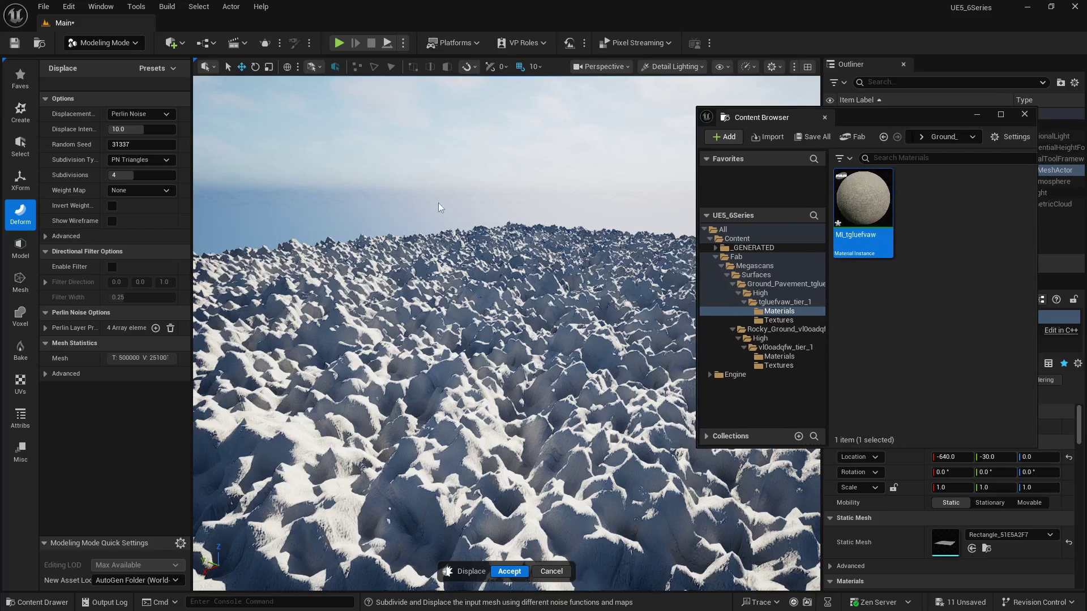
Try Perlin Noise displacement on the ground plane with a displace intensity of 1 and then 3.
click(131, 130)
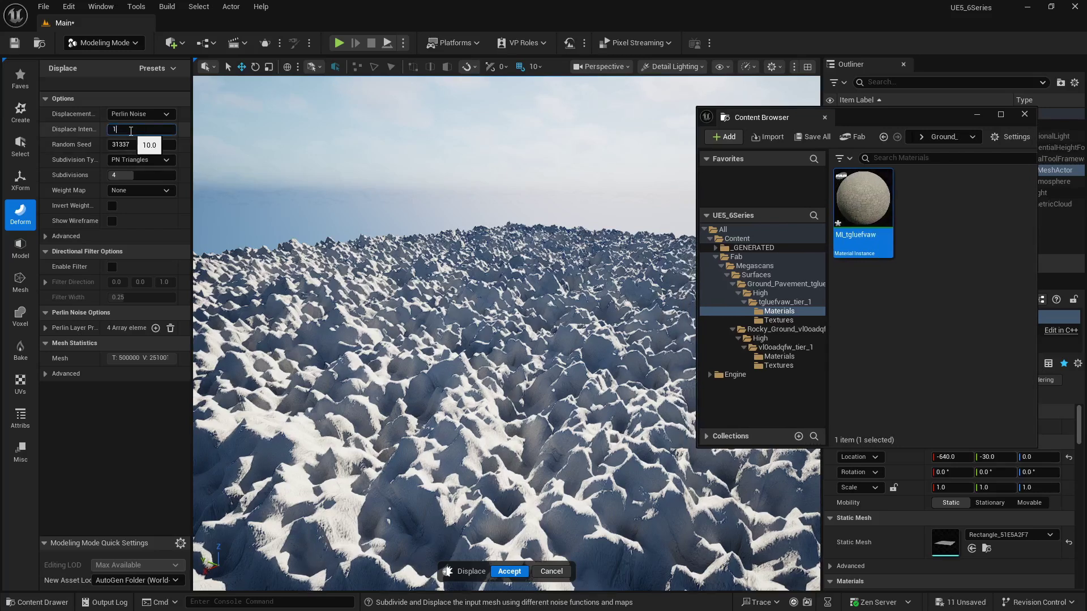
key(Return)
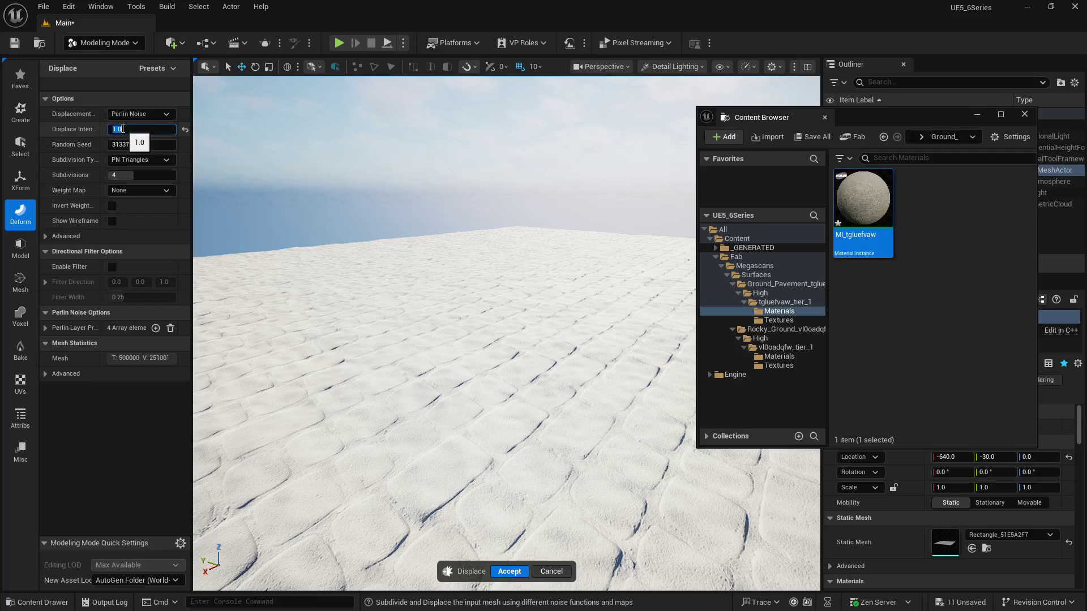
text(3)
key(Return)
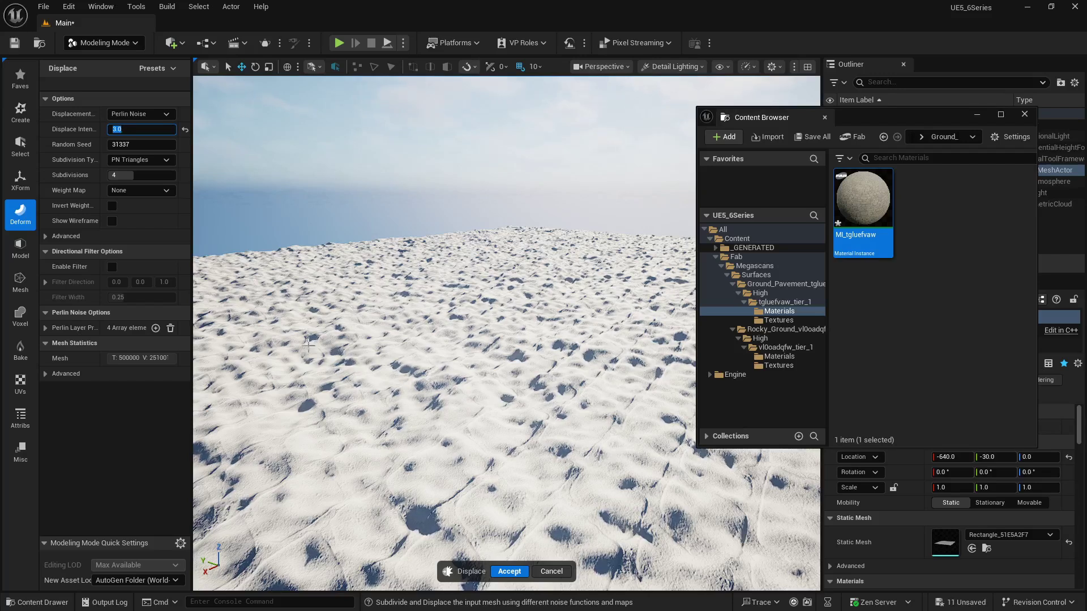
Change the displacement type to Texture2D Map and reset the displace intensity to its default.
click(138, 114)
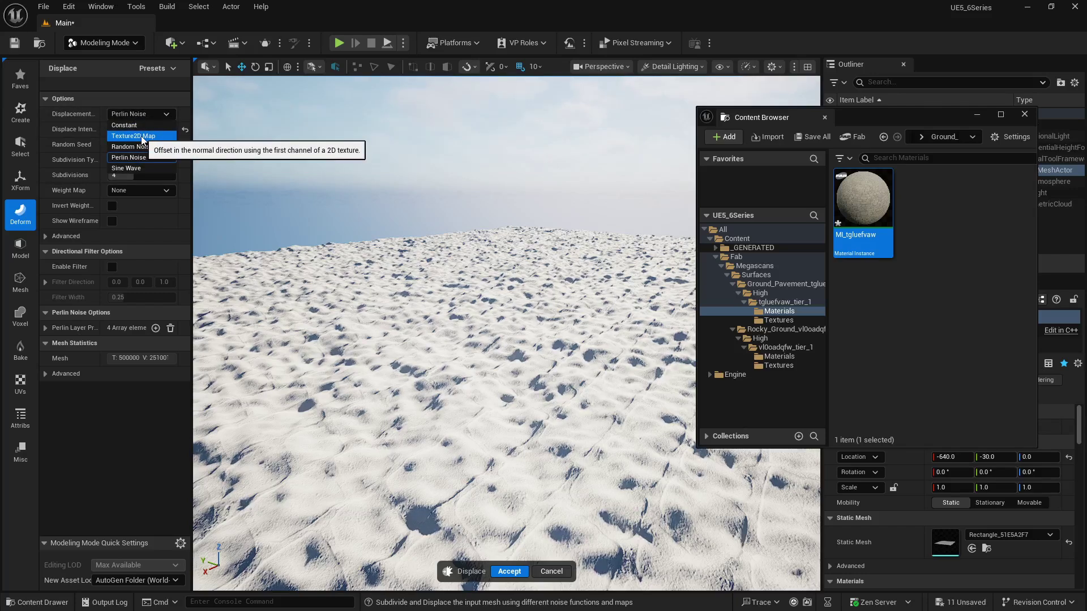
click(141, 137)
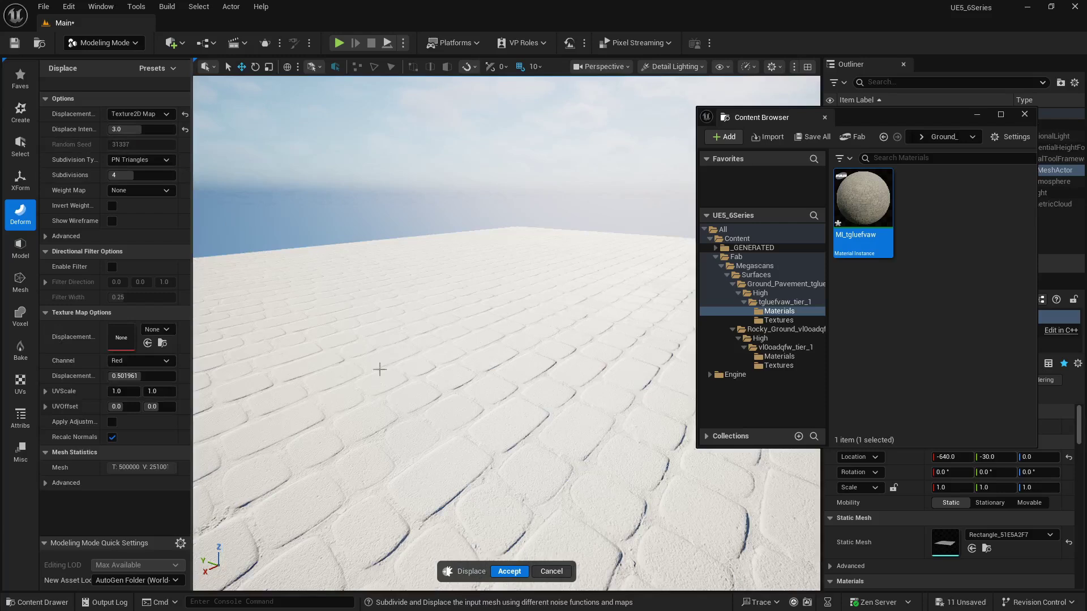
click(185, 129)
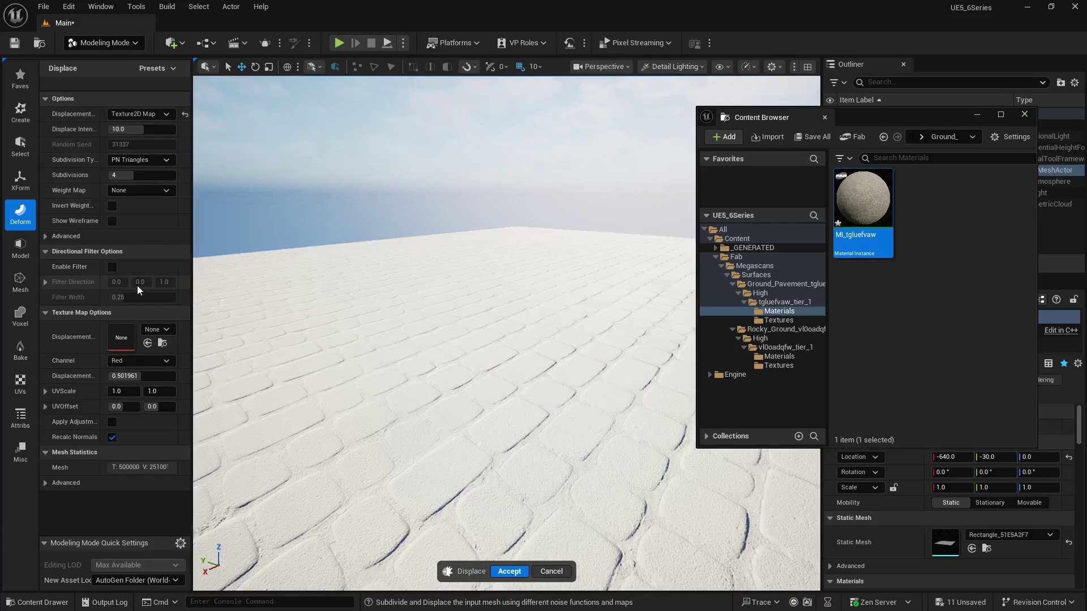
Show the plane in Wireframe view and assign the T_tgluefvaw_4K_H height texture as its displacement map.
click(688, 68)
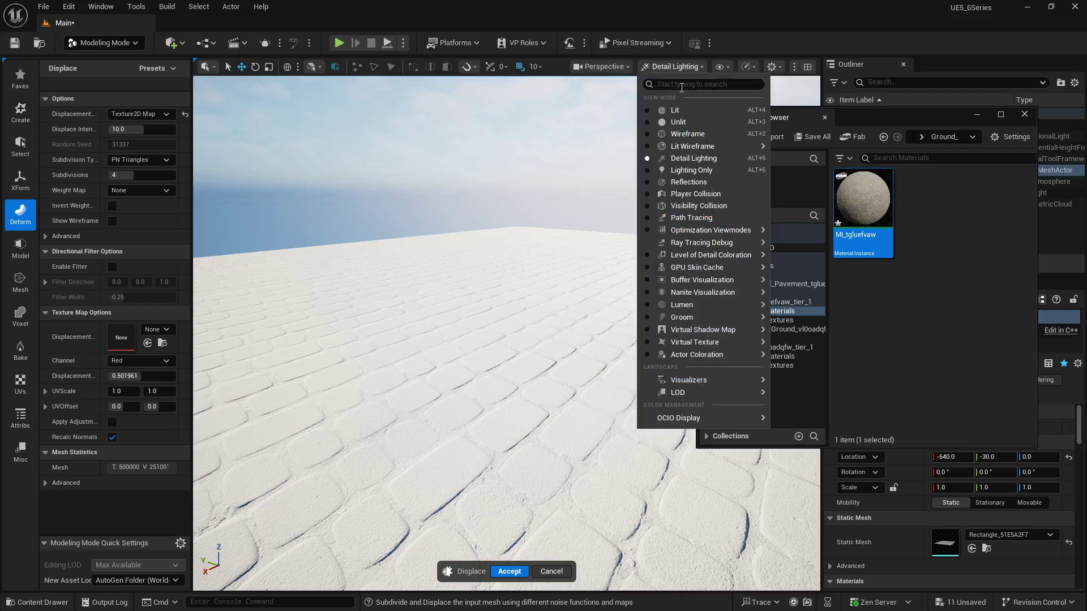
click(672, 140)
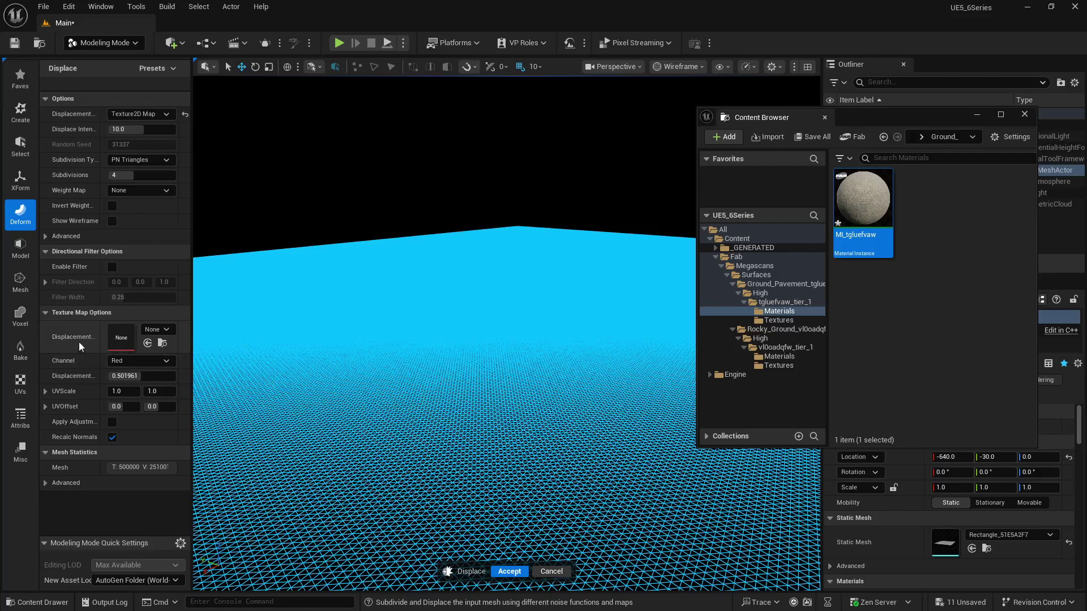
click(790, 320)
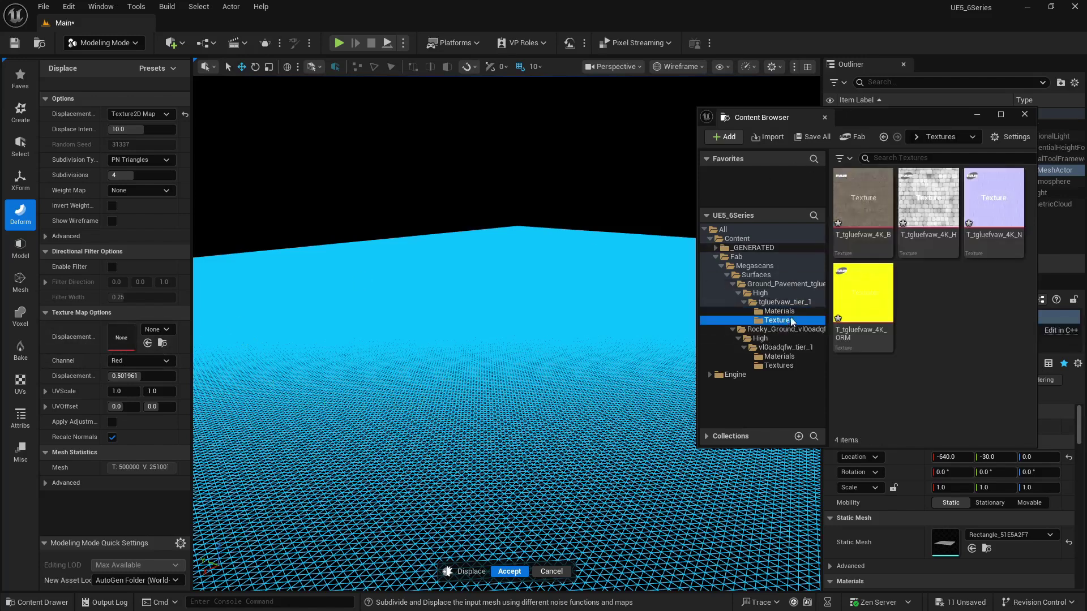
drag(928, 198, 117, 333)
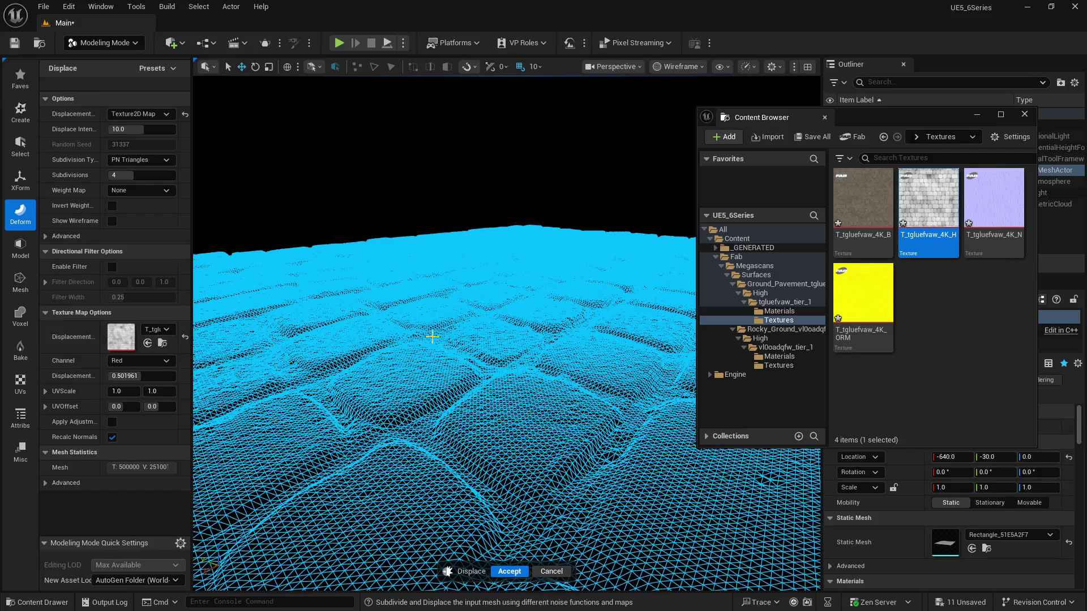
Undo the Displace tool activation and restart Displace on the ground plane, leaving the texture channel on Red.
key(ctrl+z)
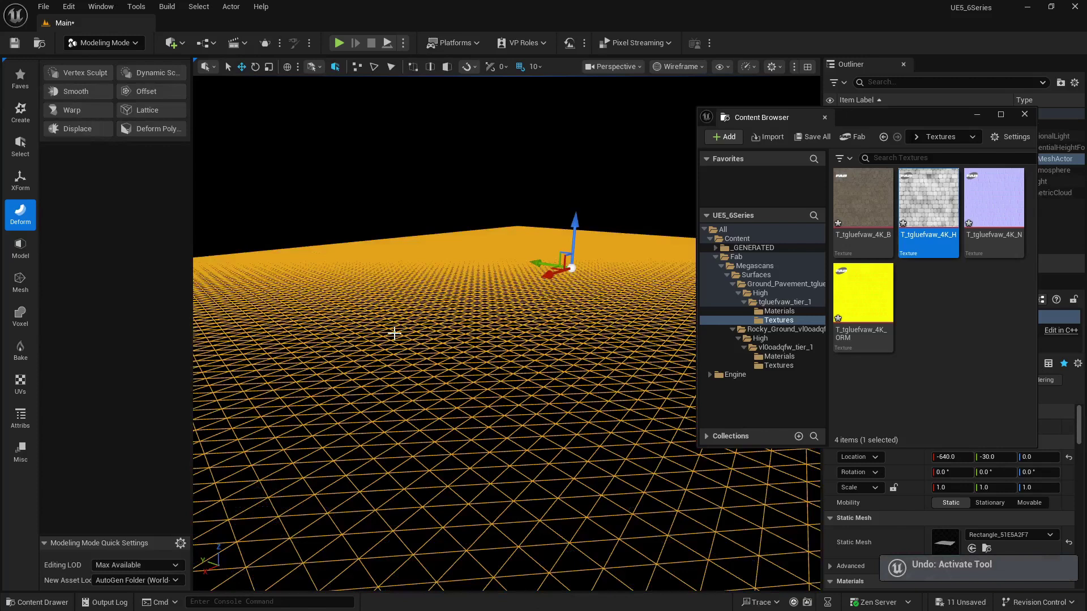
click(73, 130)
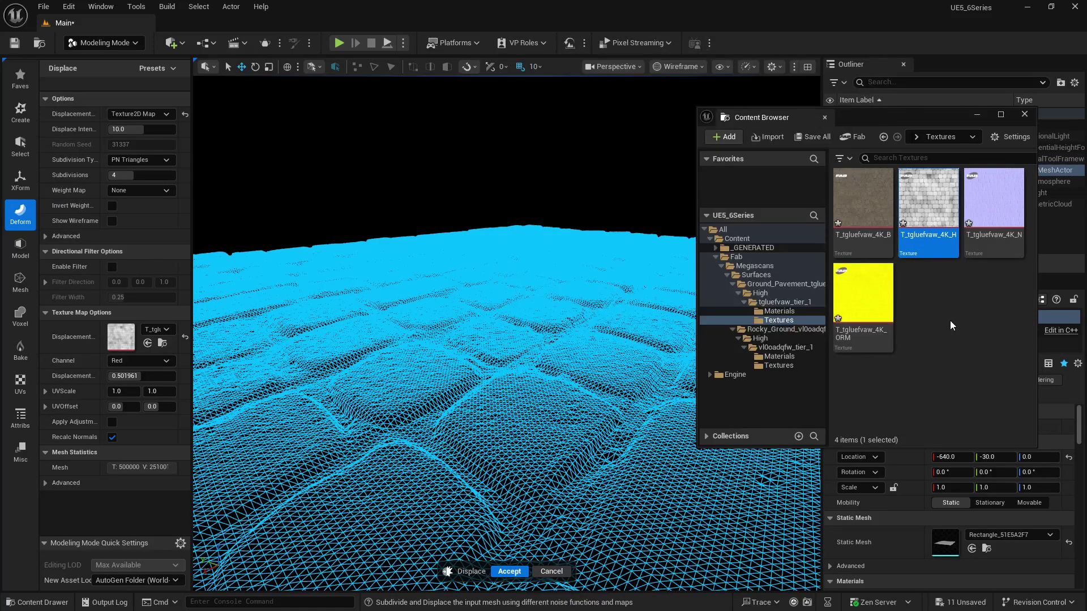
click(123, 362)
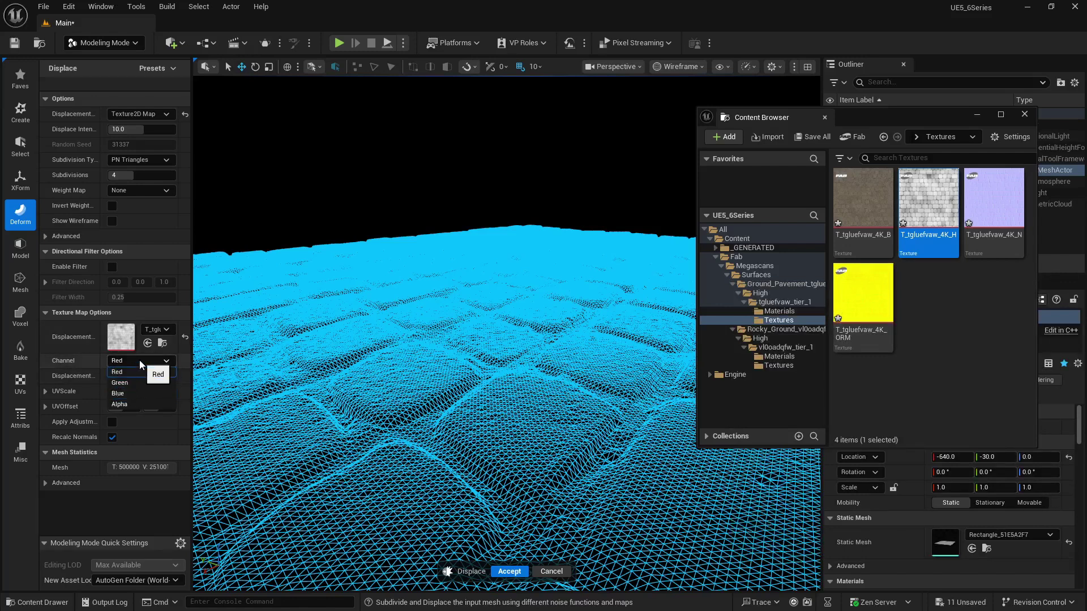
click(140, 360)
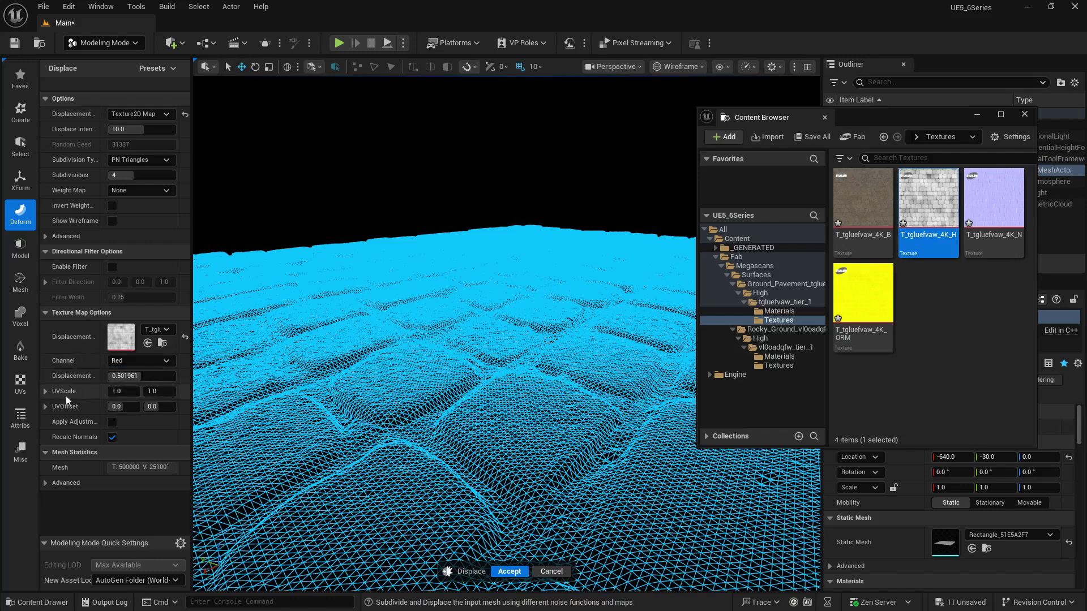
Set the displacement map's UVScale to 3.0 in both directions, matching the Tiling in MI_tgluefvaw, and close the material instance editor.
click(781, 312)
double_click(867, 209)
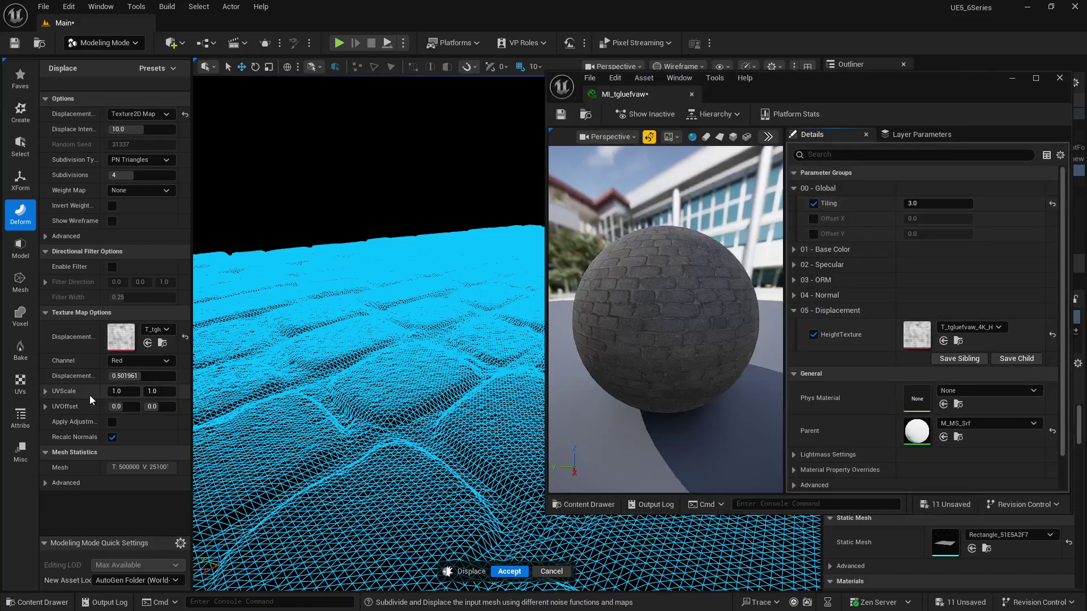
click(117, 391)
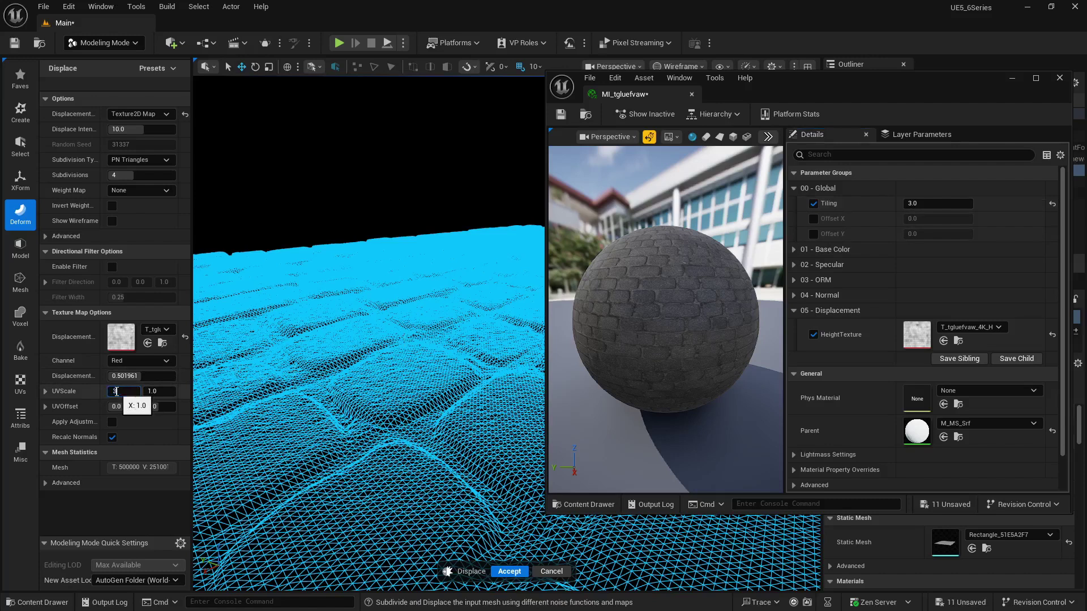
text(3)
key(Tab)
key(Tab)
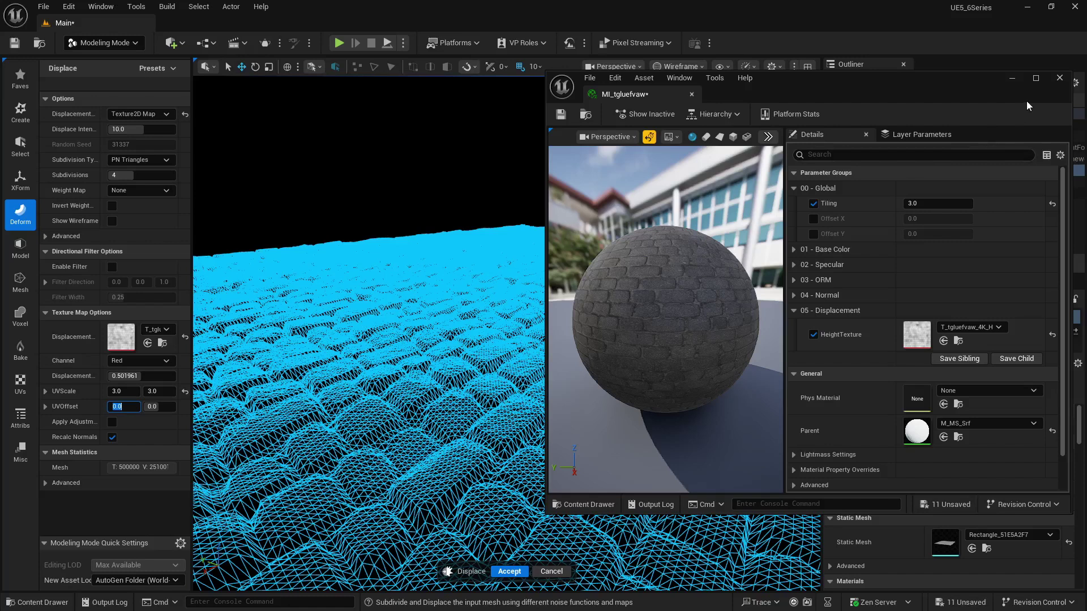
click(1059, 79)
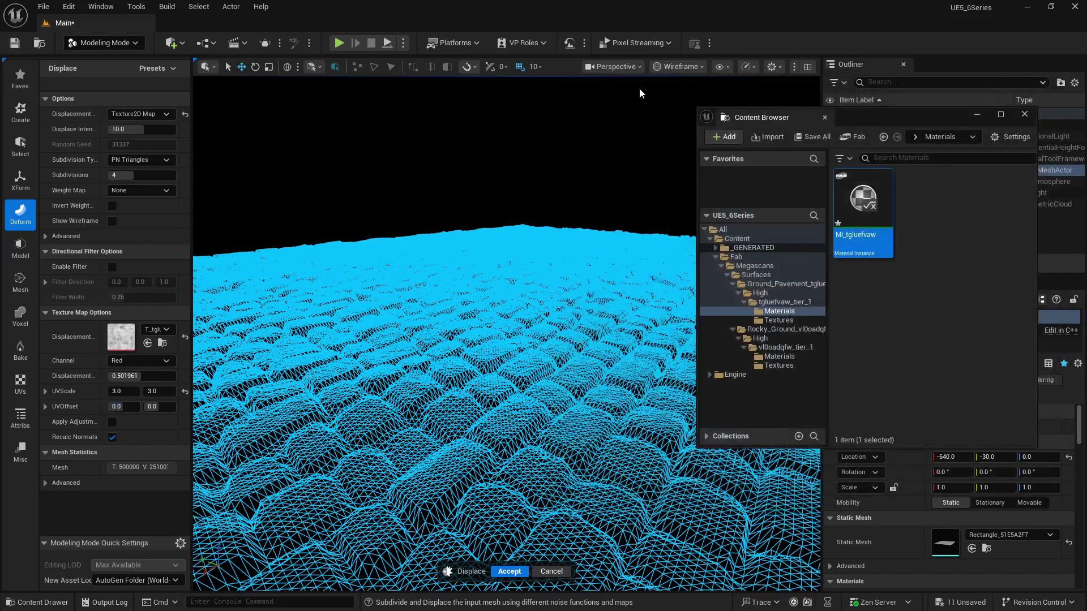
View the displaced pavement in Detail Lighting and then Lit, and set the displace intensity to 3.
click(677, 66)
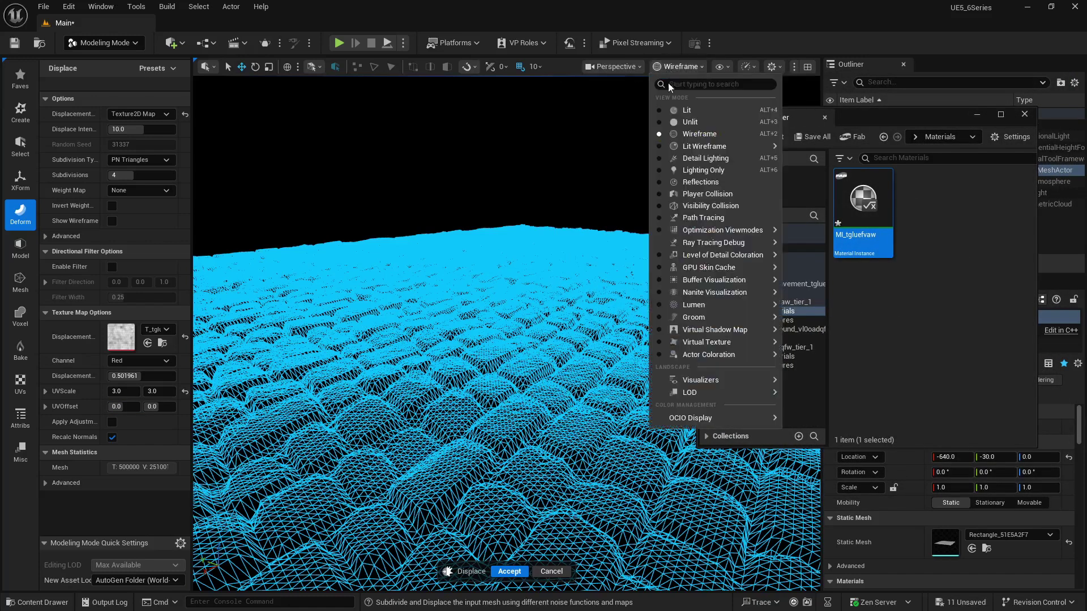
click(704, 157)
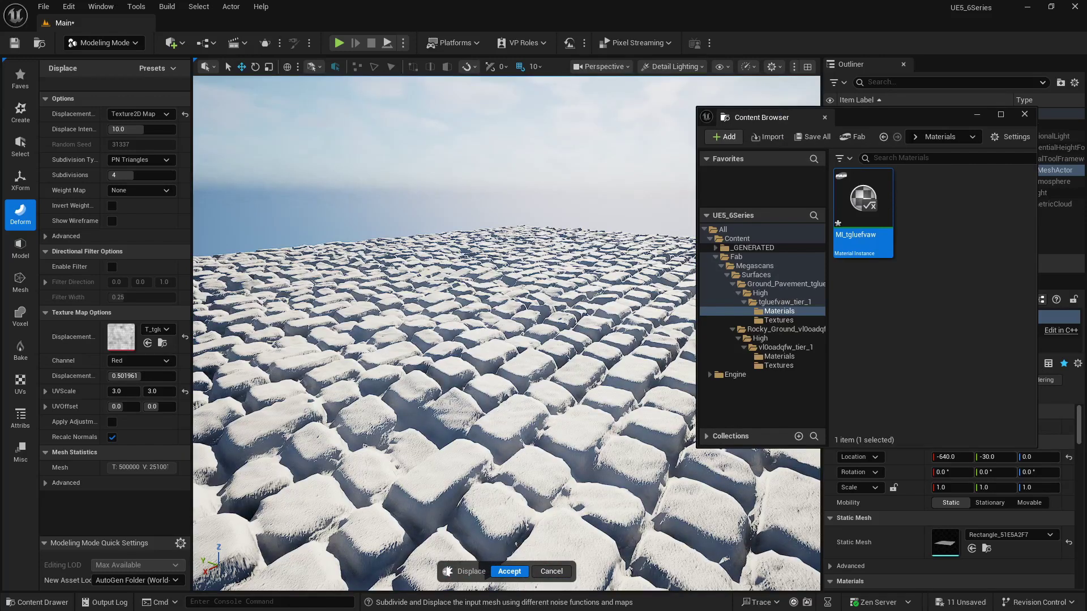
click(672, 66)
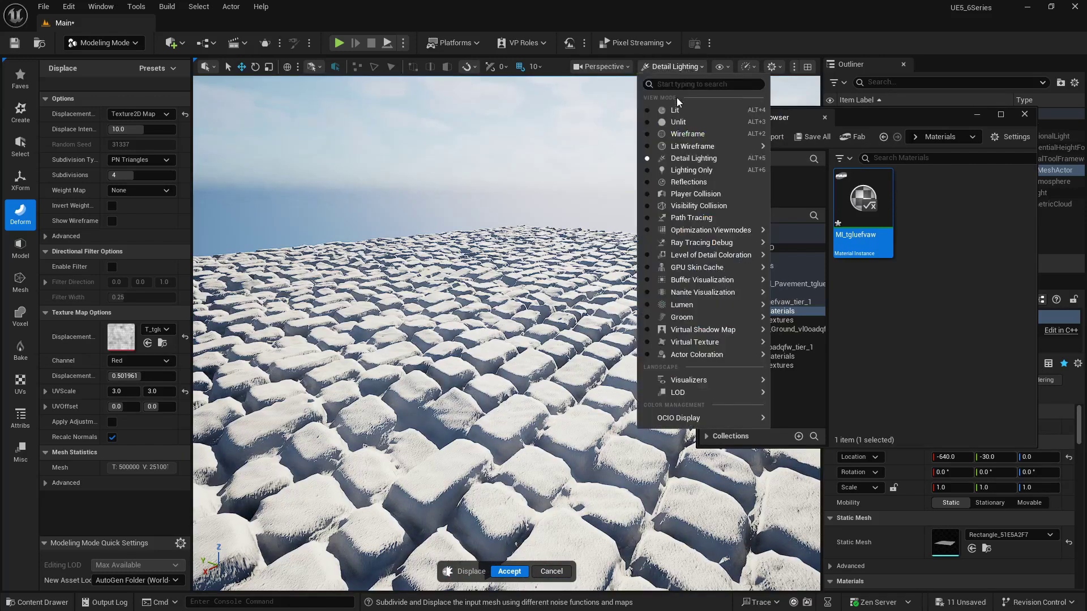
click(675, 107)
right_drag(435, 373, 435, 335)
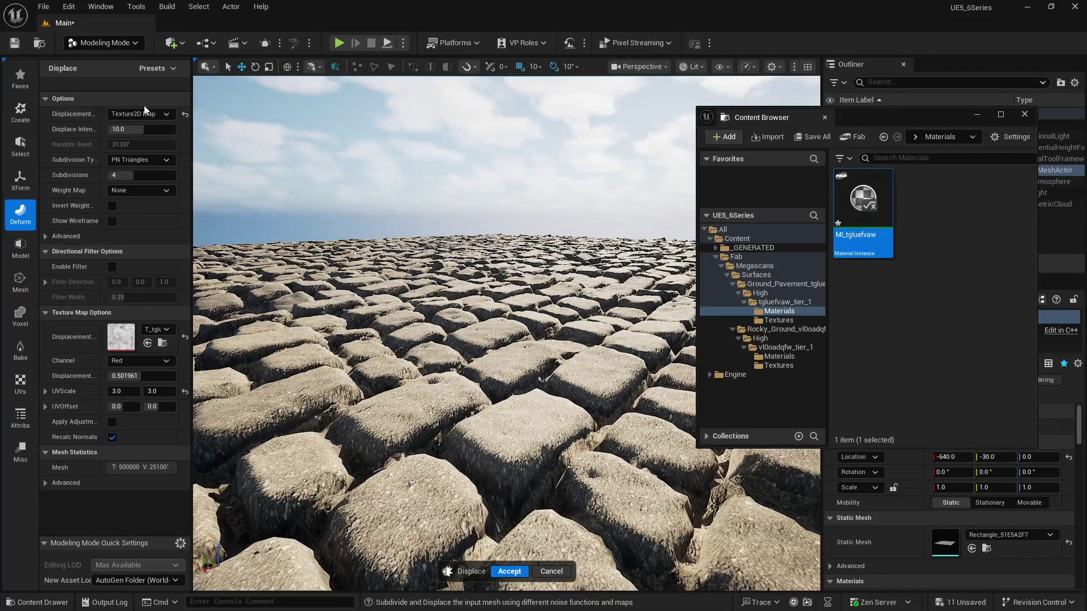
click(137, 132)
text(3)
key(Return)
right_drag(381, 164, 309, 167)
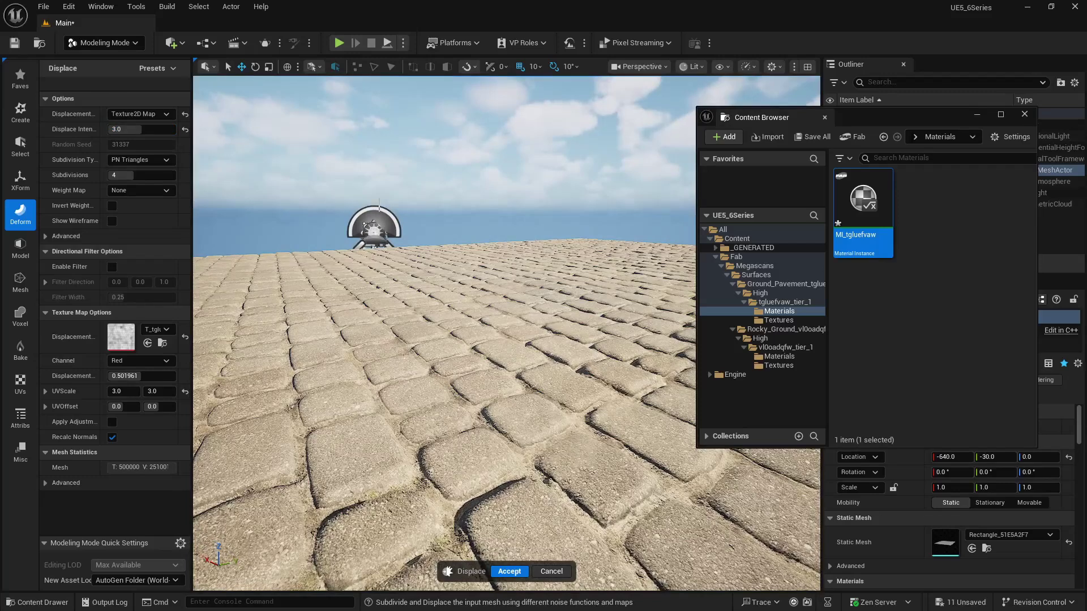
Compare the displaced pavement in Wireframe and Detail Lighting, and return the viewport to Lit.
click(696, 66)
click(728, 143)
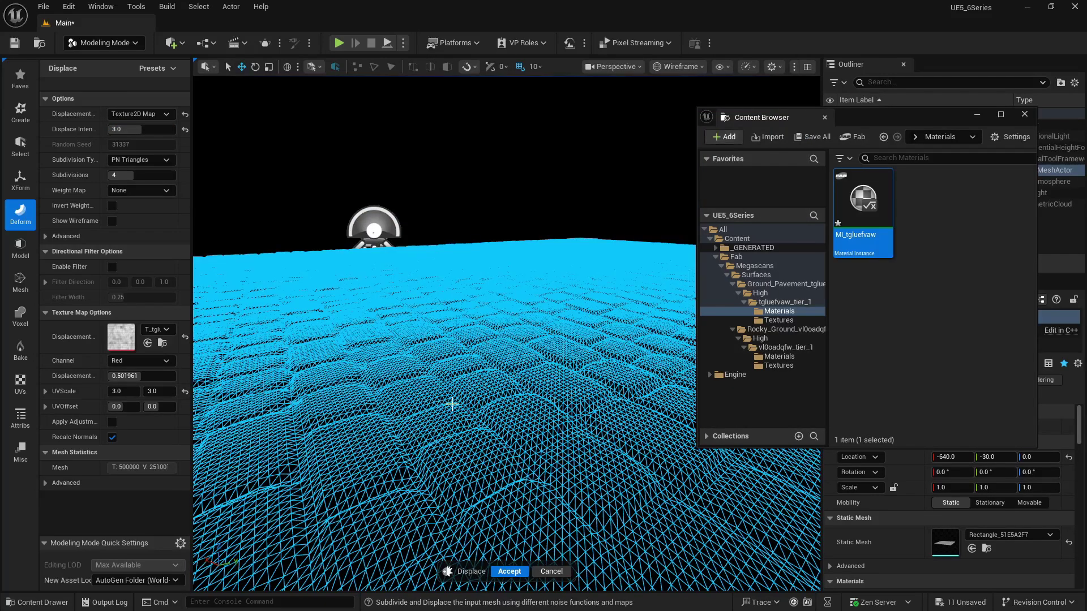
click(687, 68)
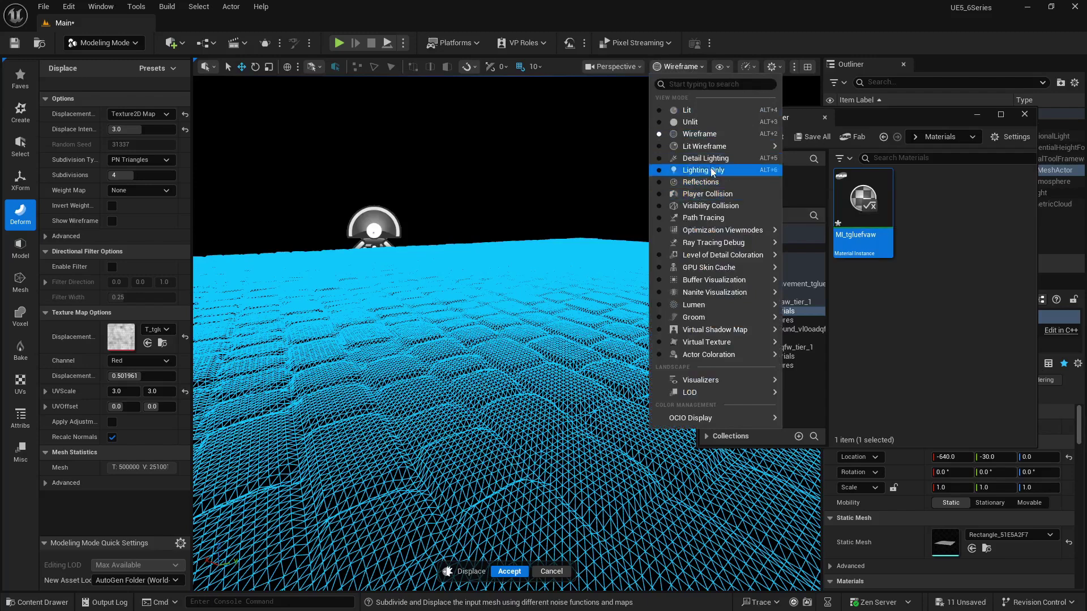
click(702, 159)
click(676, 67)
click(677, 110)
right_drag(285, 232, 219, 238)
Set the displace intensity to 2.5 and the subdivisions to 8.
click(137, 129)
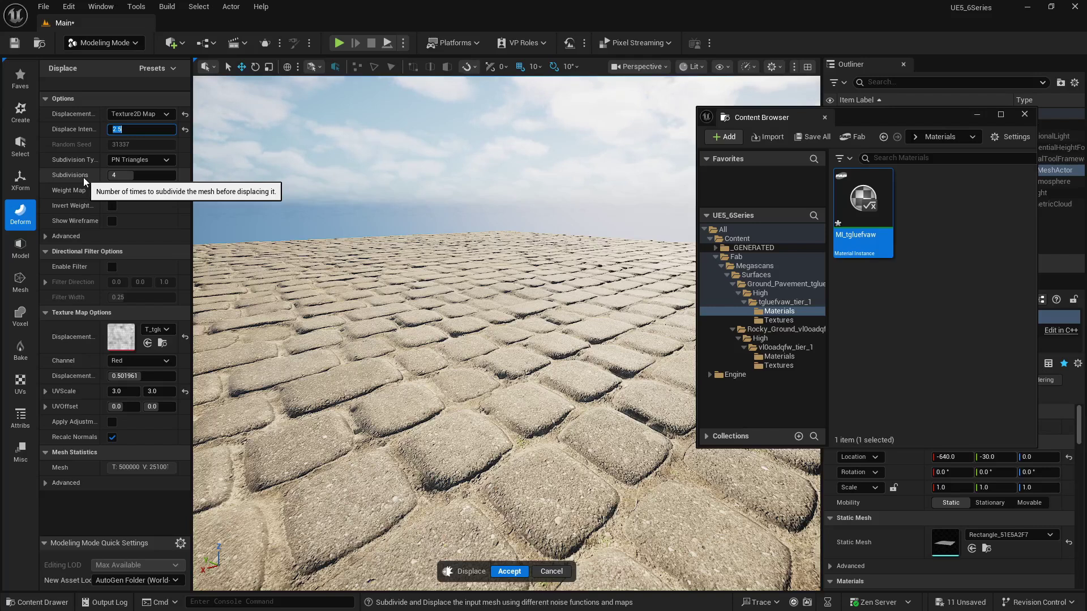
click(113, 178)
text(8)
key(Return)
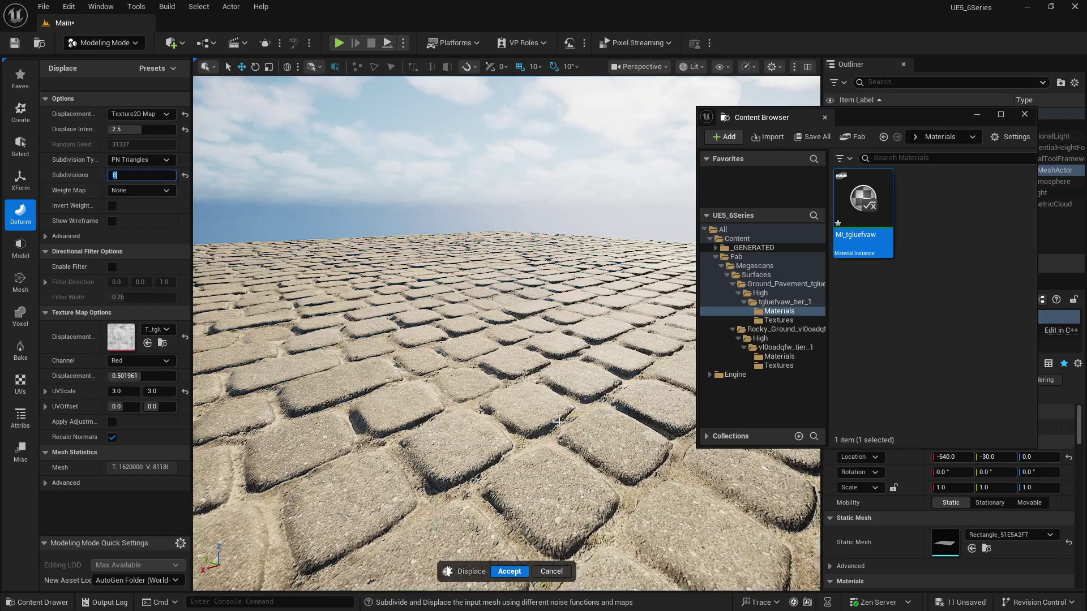
Check the mesh in Wireframe, accept the displacement, and return to Lit view with the content browser closed.
click(691, 66)
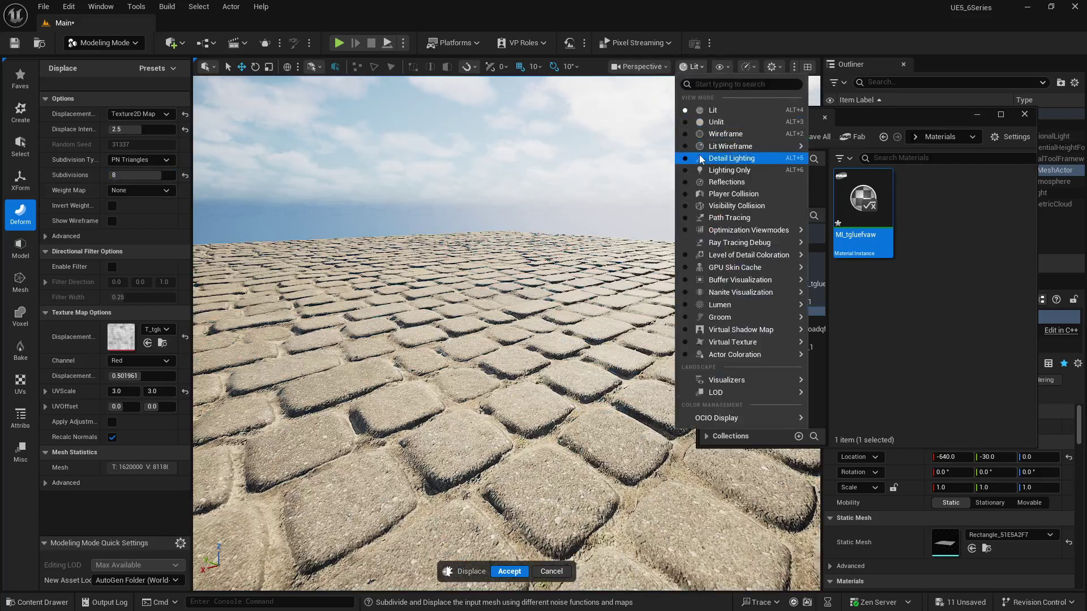
click(712, 135)
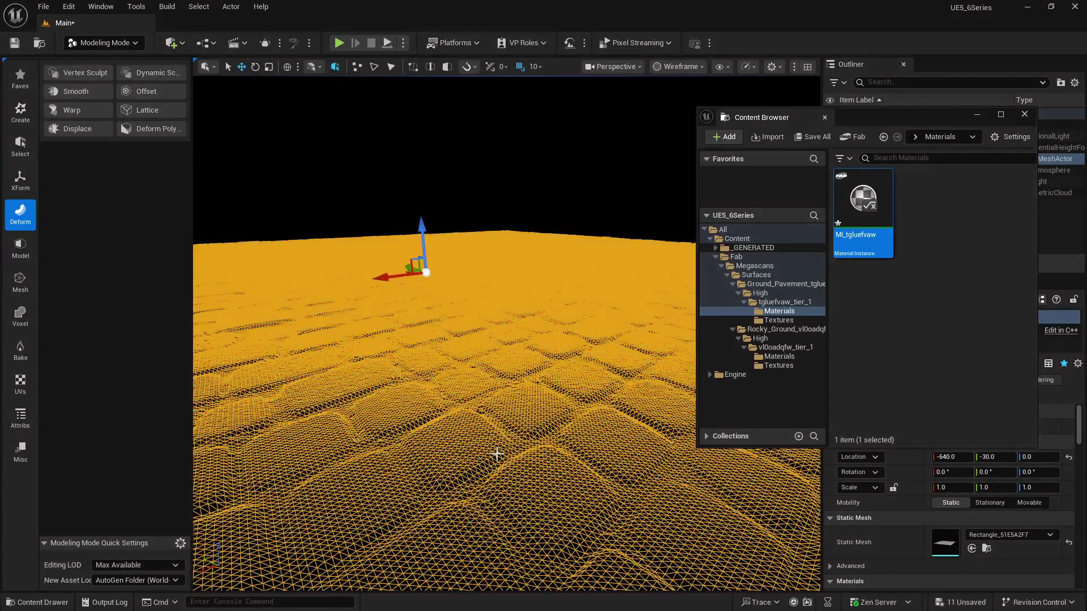
click(1025, 114)
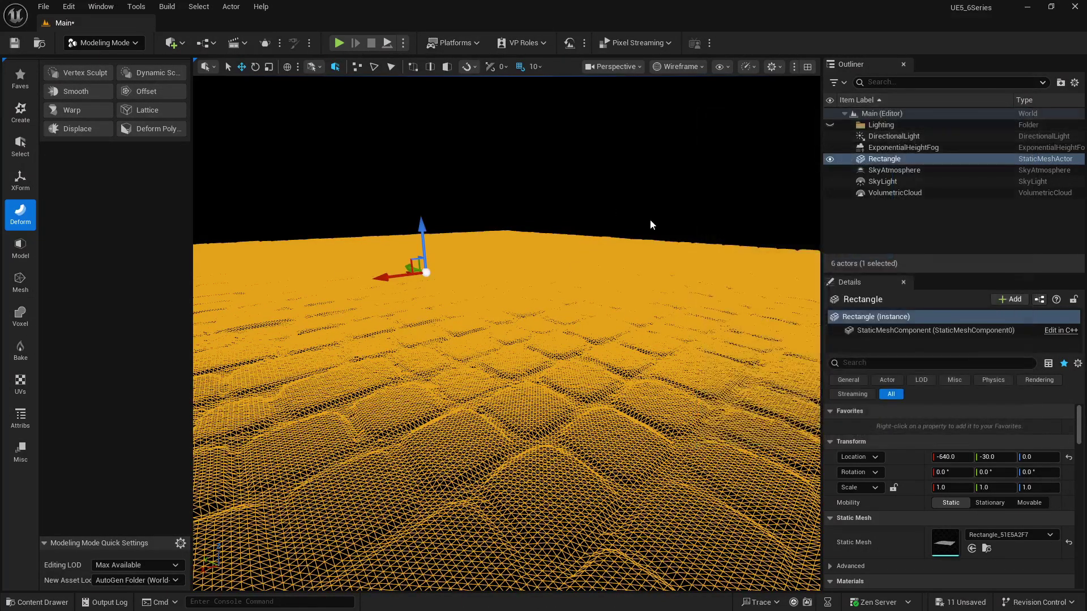
click(679, 67)
click(682, 109)
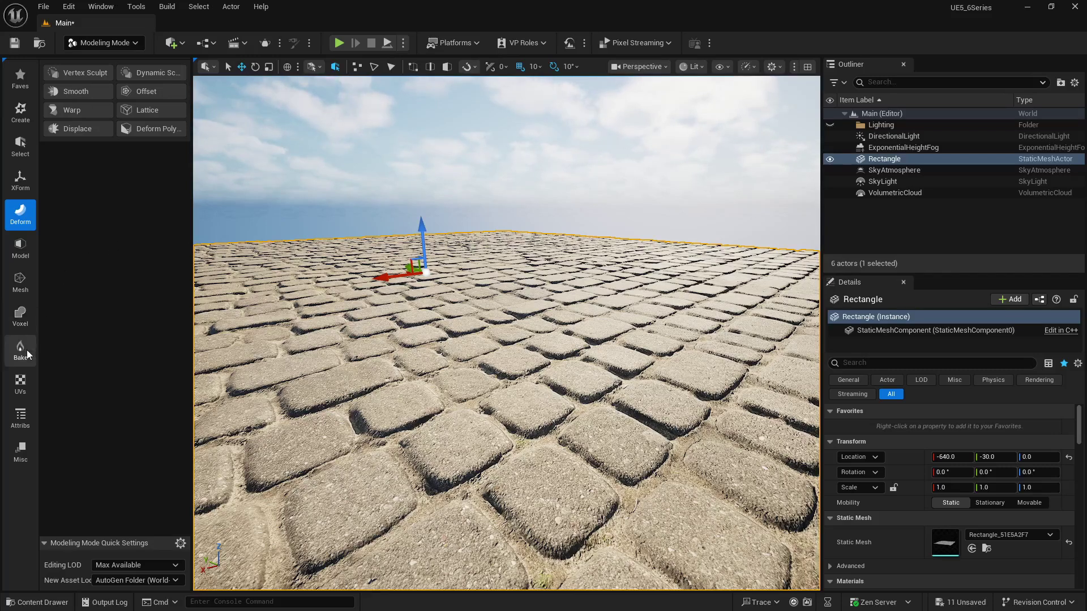
click(20, 419)
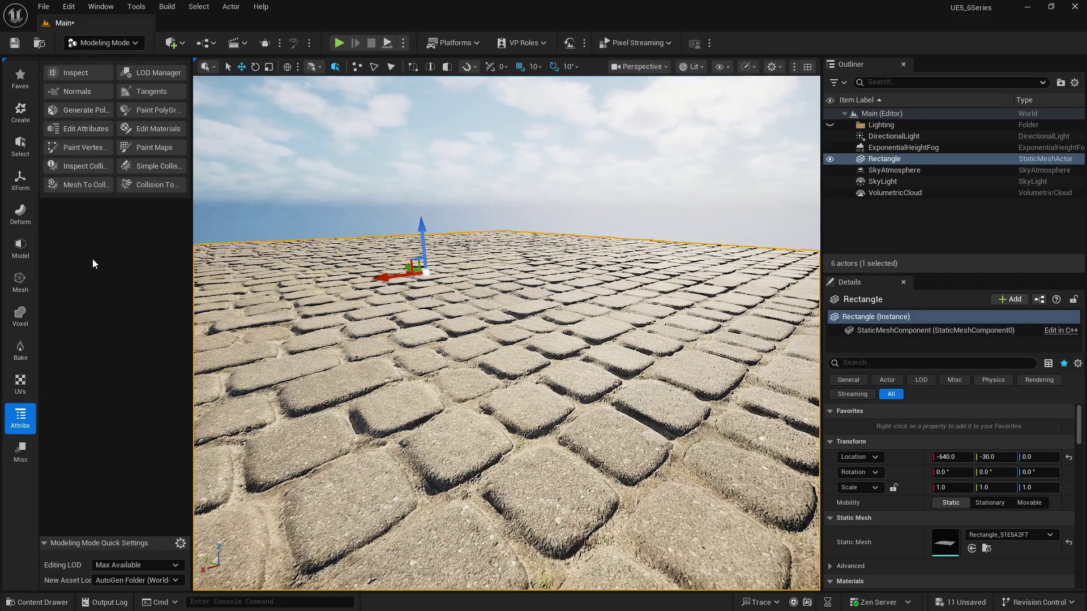
click(20, 214)
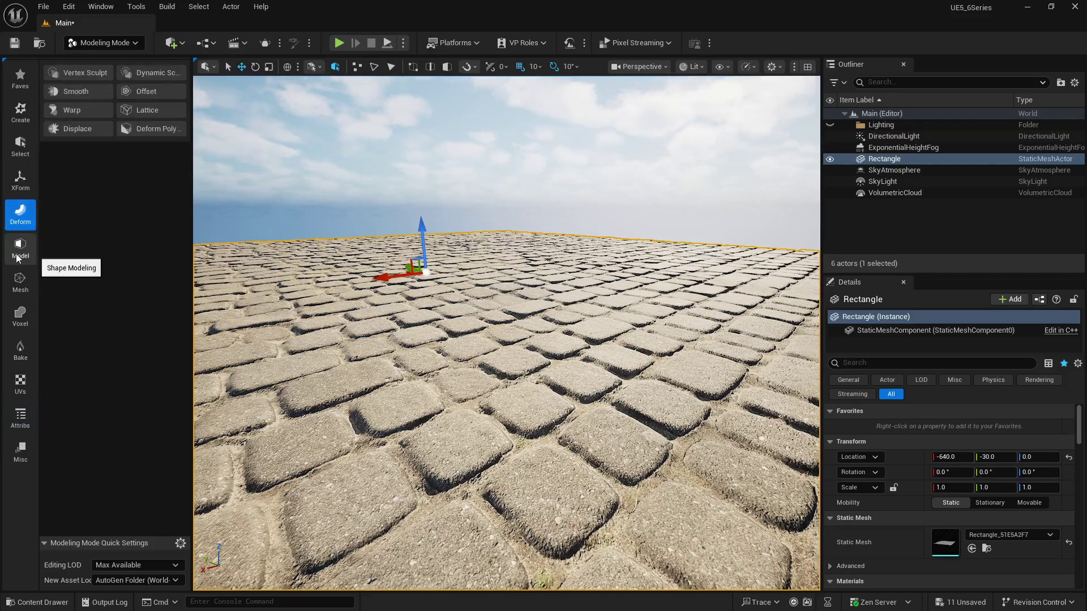
click(21, 282)
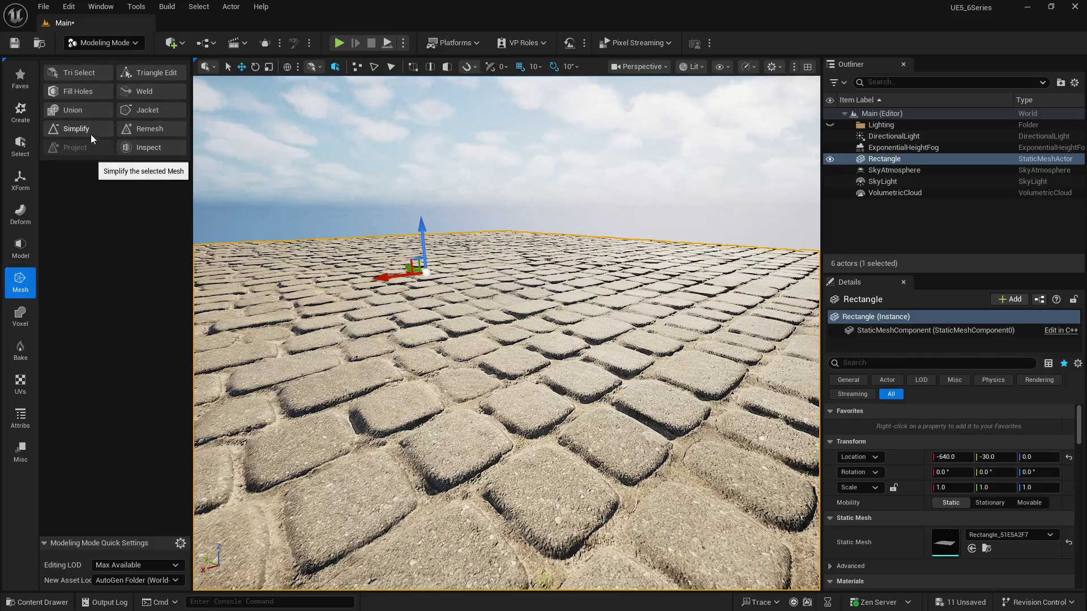
click(156, 135)
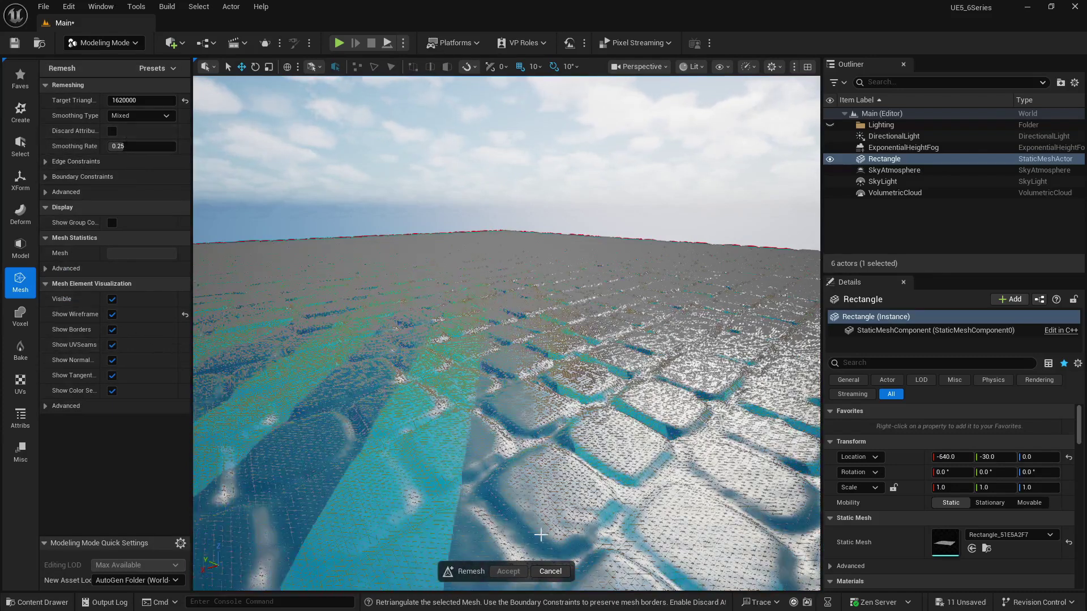
click(550, 572)
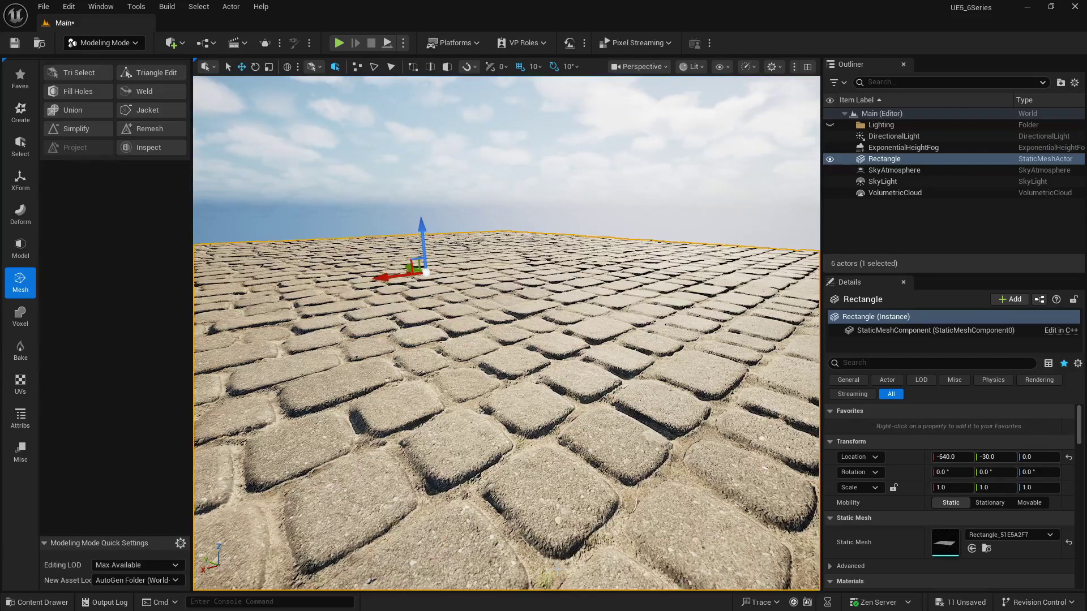
click(95, 128)
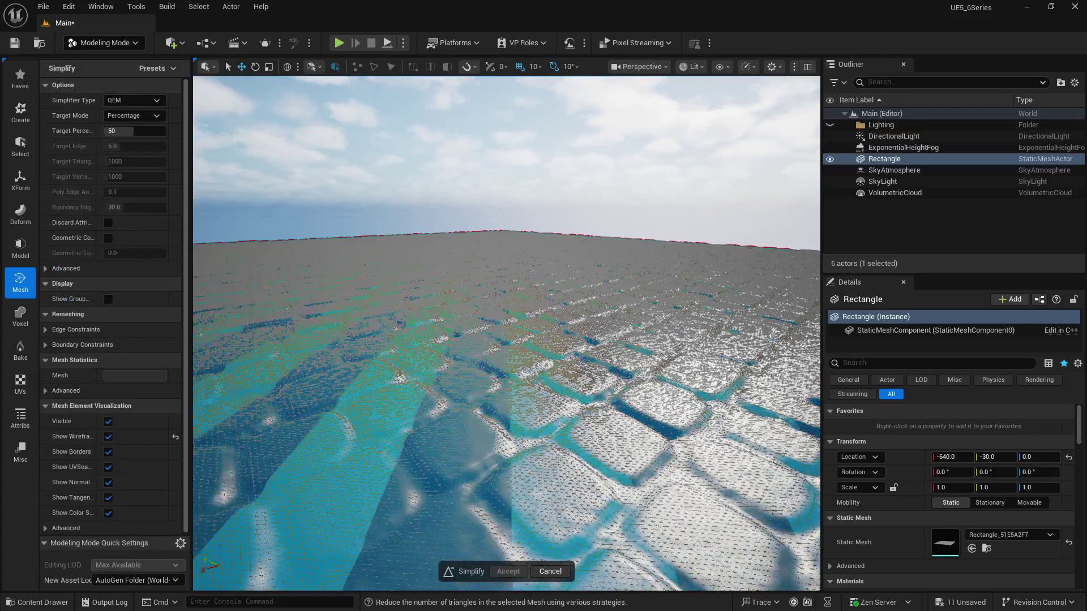
click(563, 572)
Open the rectangle's static mesh asset to check its triangle count, and close it again.
double_click(943, 542)
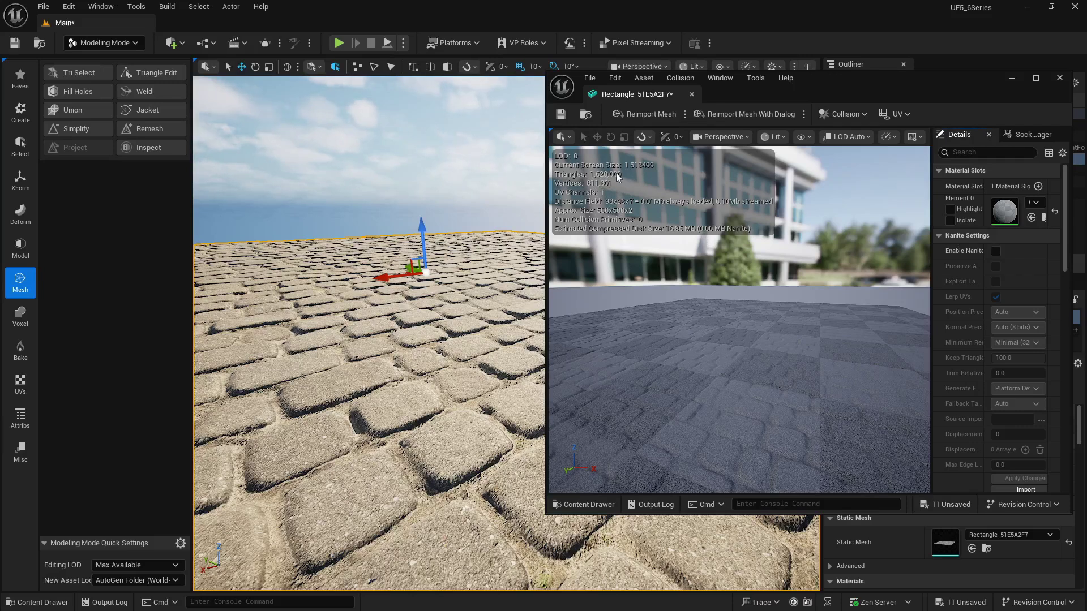
click(691, 94)
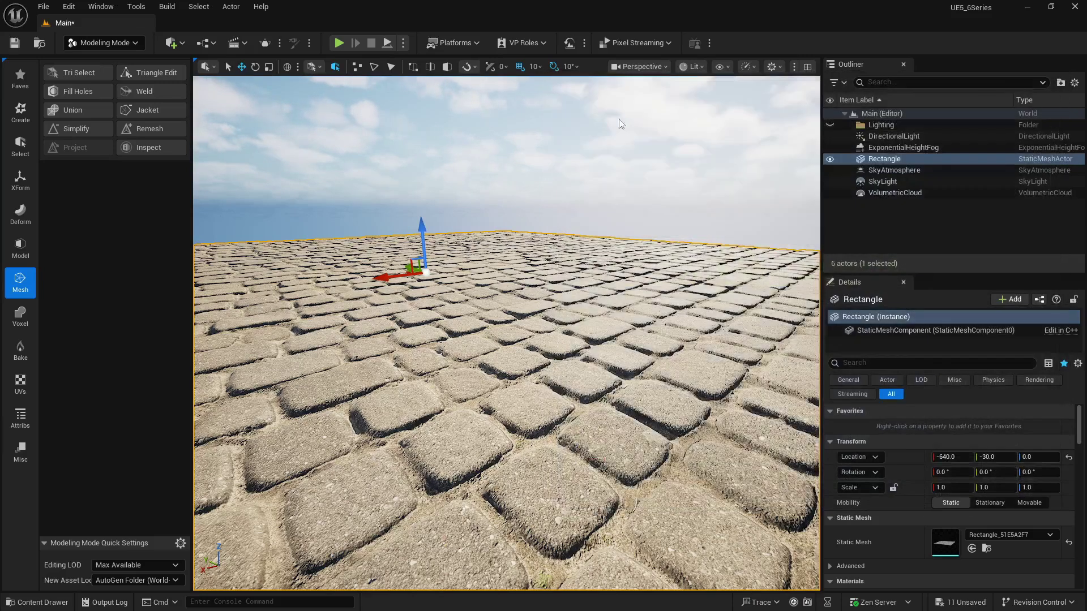
Try to simplify the pavement mesh with the UE Standard simplifier at a target percentage of 30.
click(79, 132)
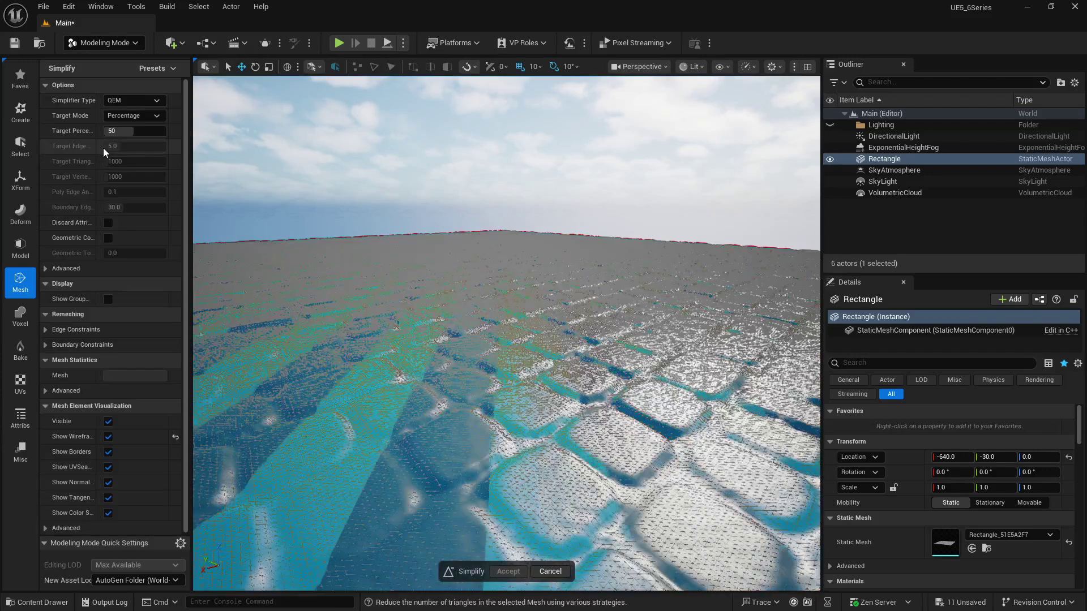
click(131, 101)
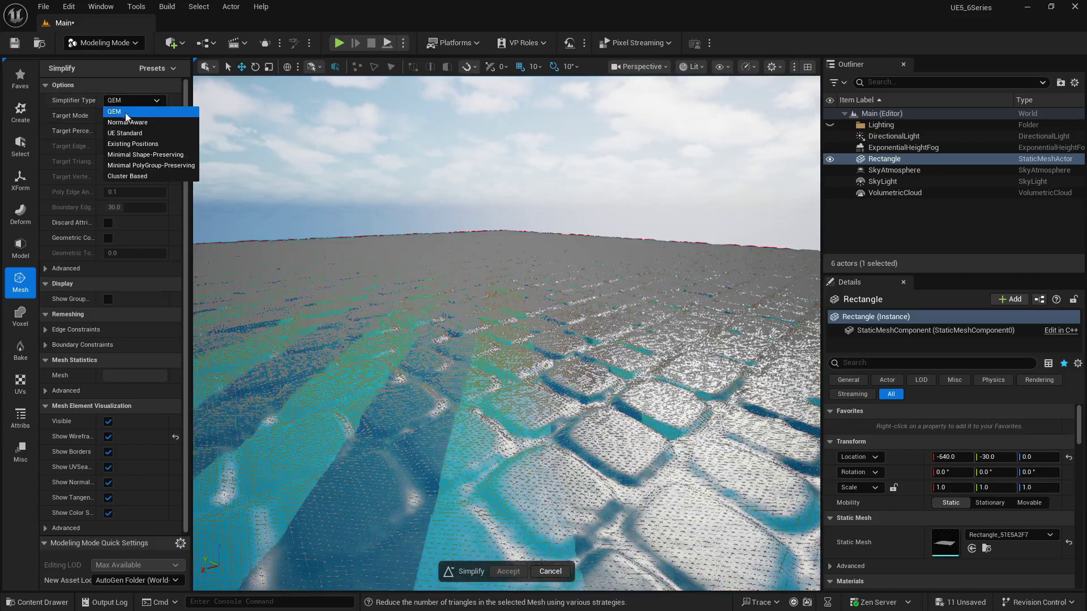
click(134, 134)
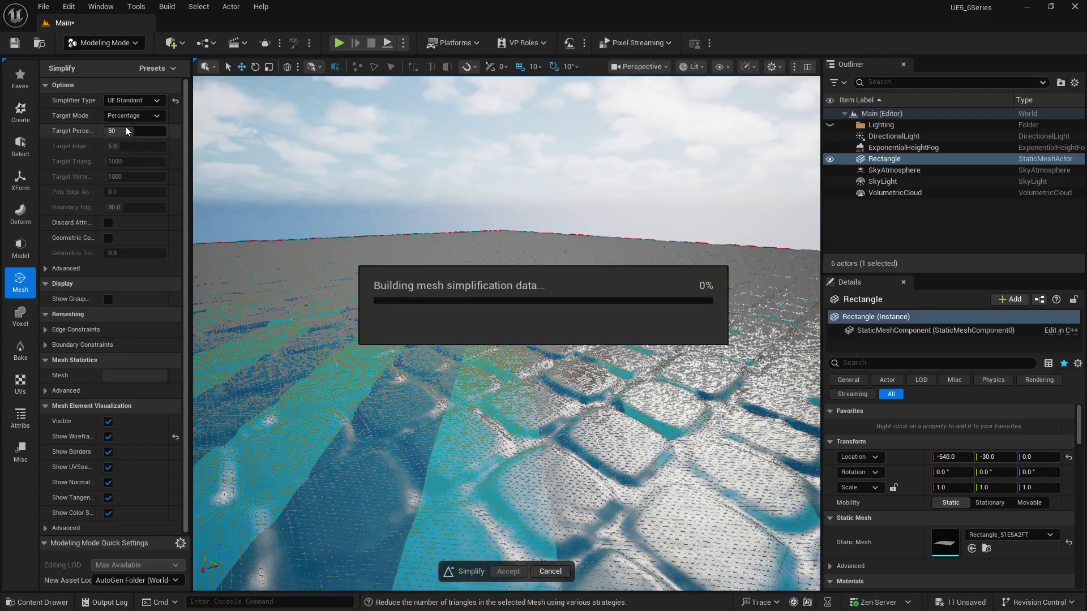
click(126, 130)
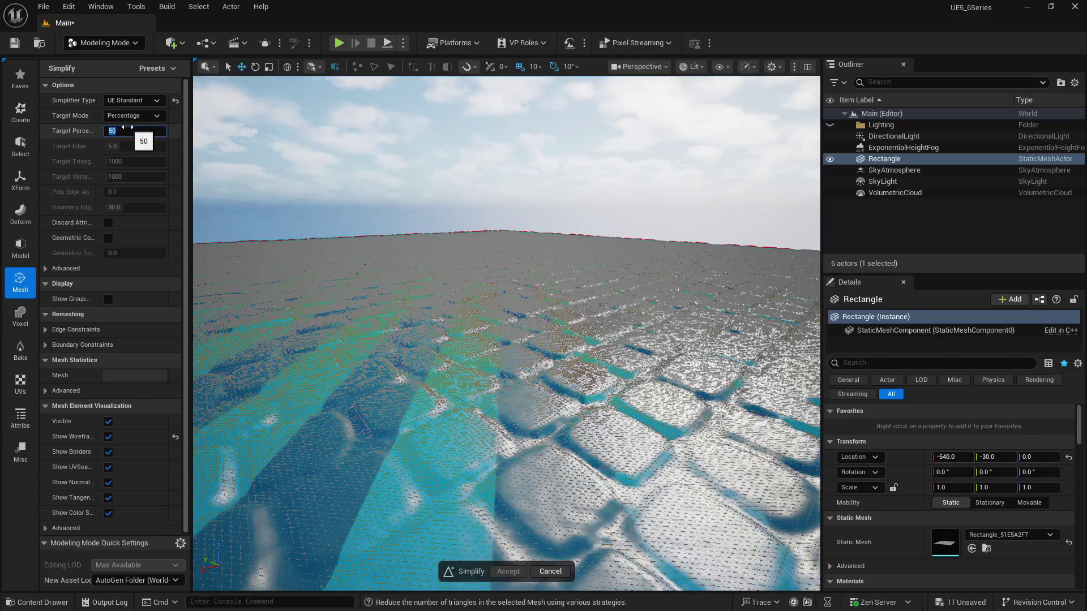
text(3)
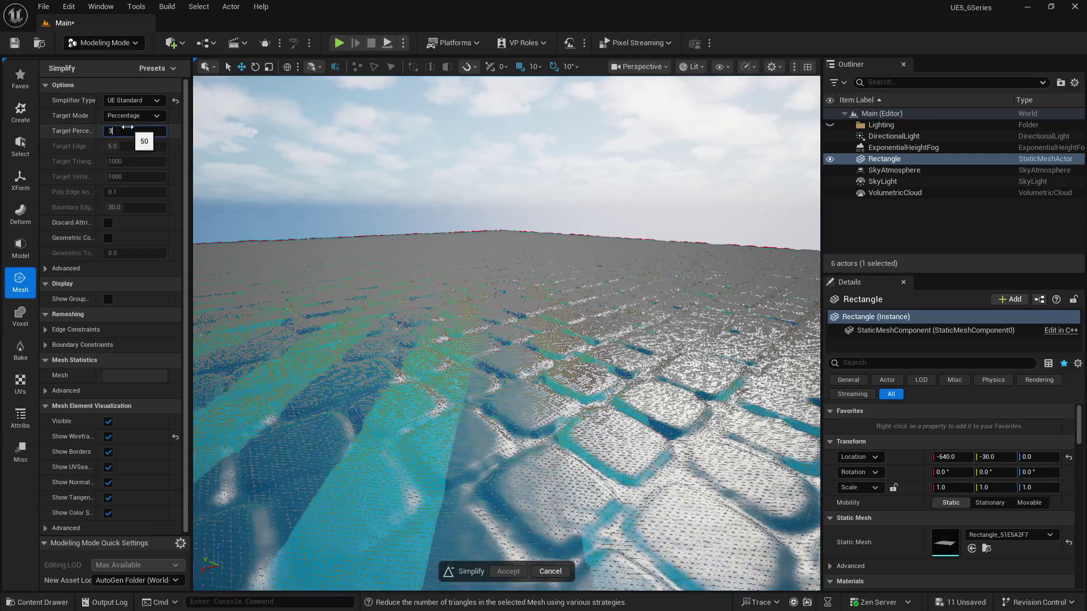
text(0)
key(Return)
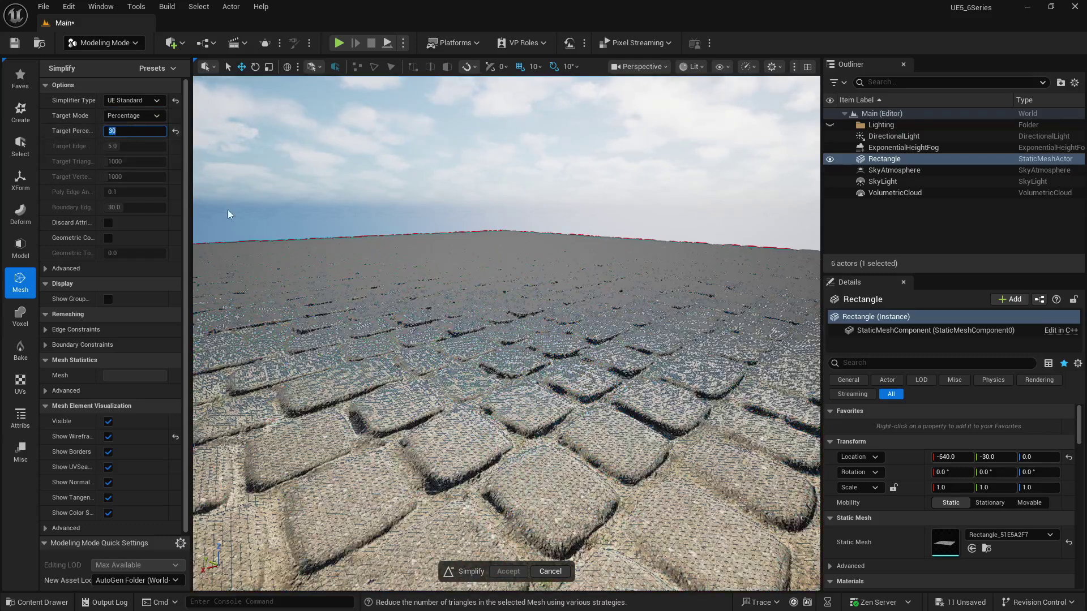
Simplify the pavement mesh with UE Standard at 50 percent, accept it, and check the triangle count in its static mesh asset.
click(85, 134)
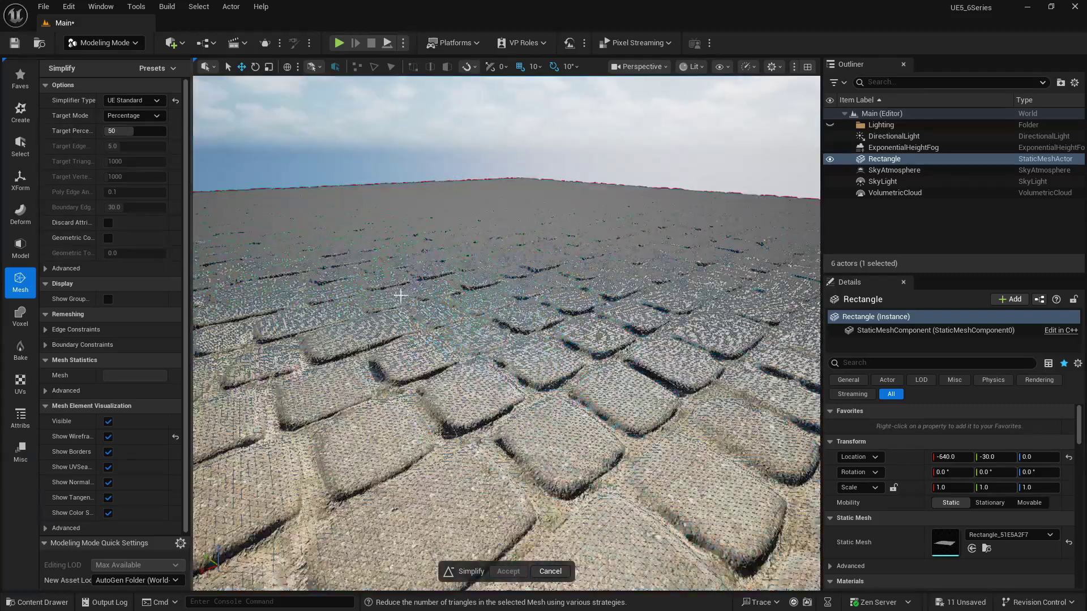
click(508, 571)
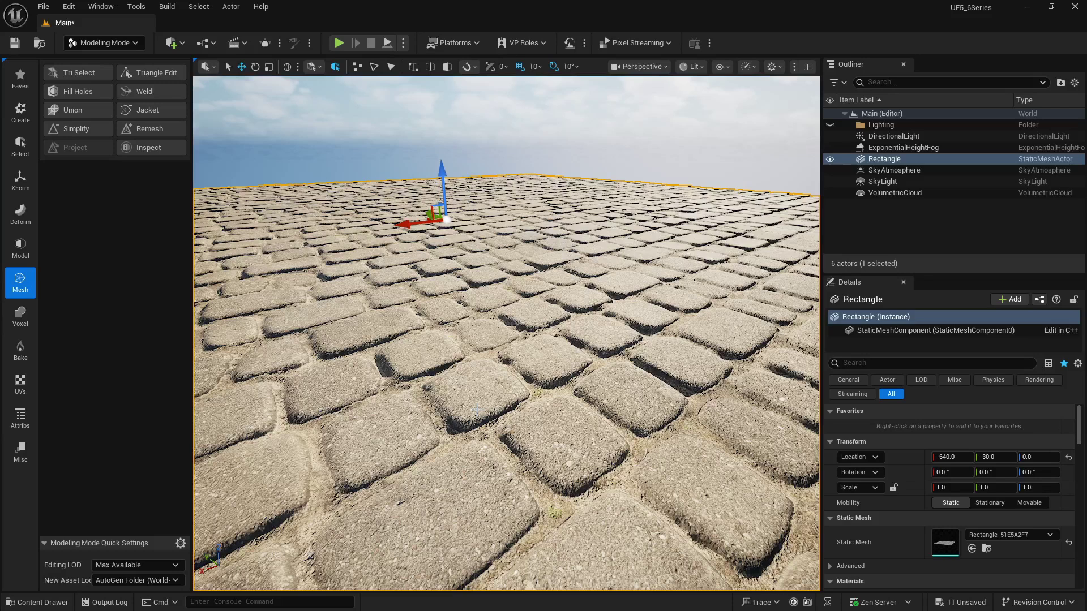
double_click(949, 545)
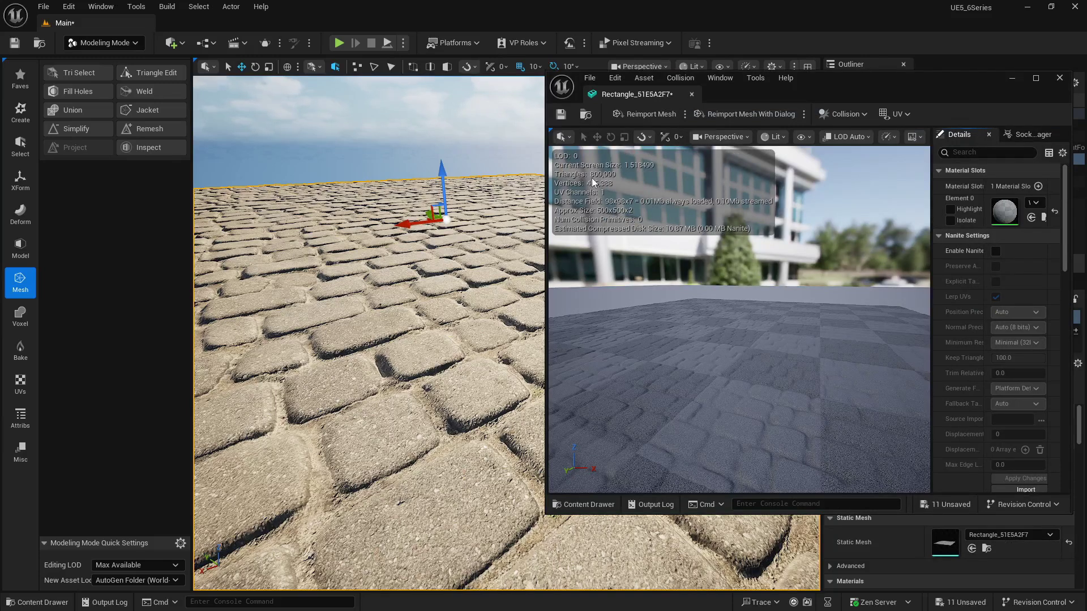
click(691, 94)
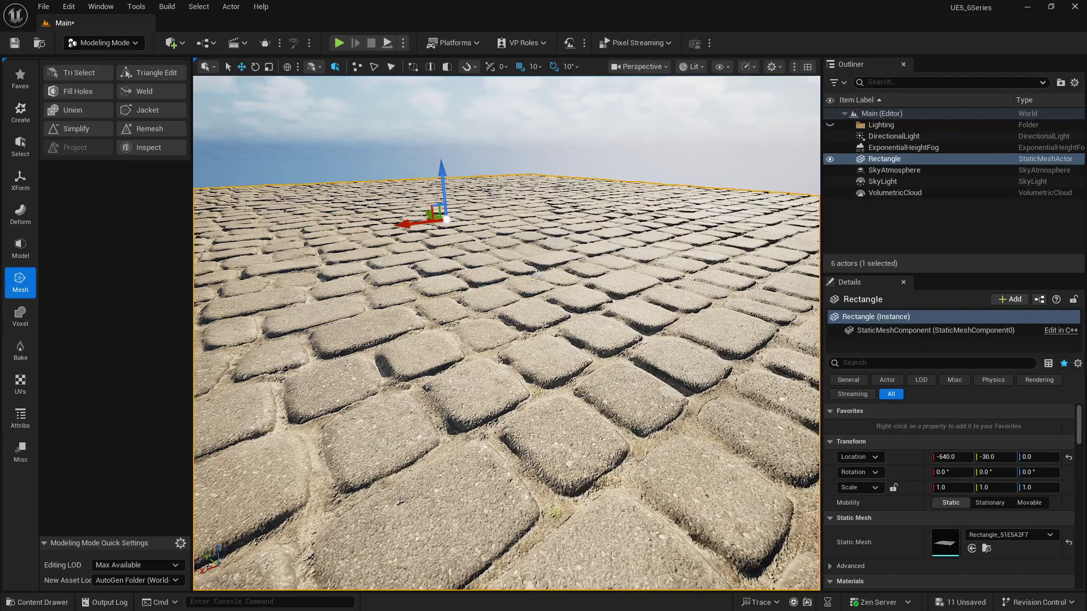
Locate the rectangle's mesh asset in the content browser and view the simplified pavement in Wireframe.
click(986, 548)
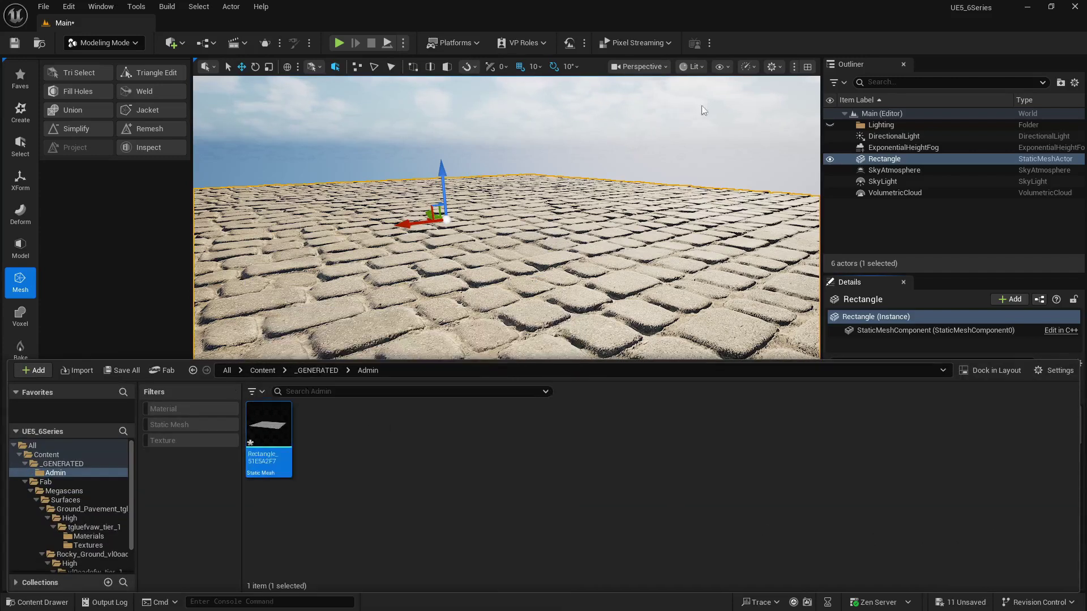
click(700, 67)
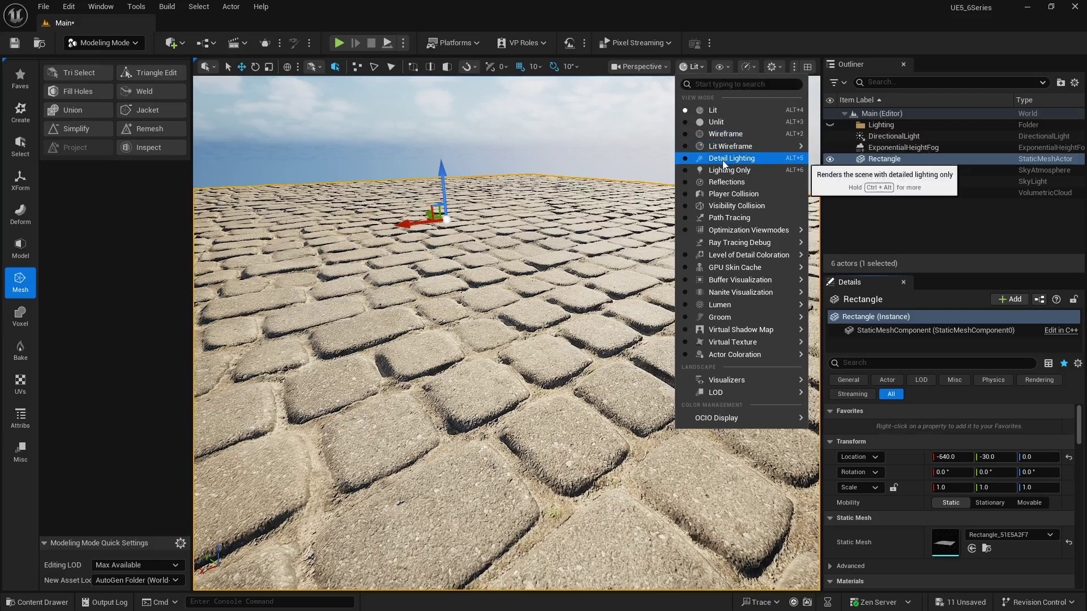
click(723, 133)
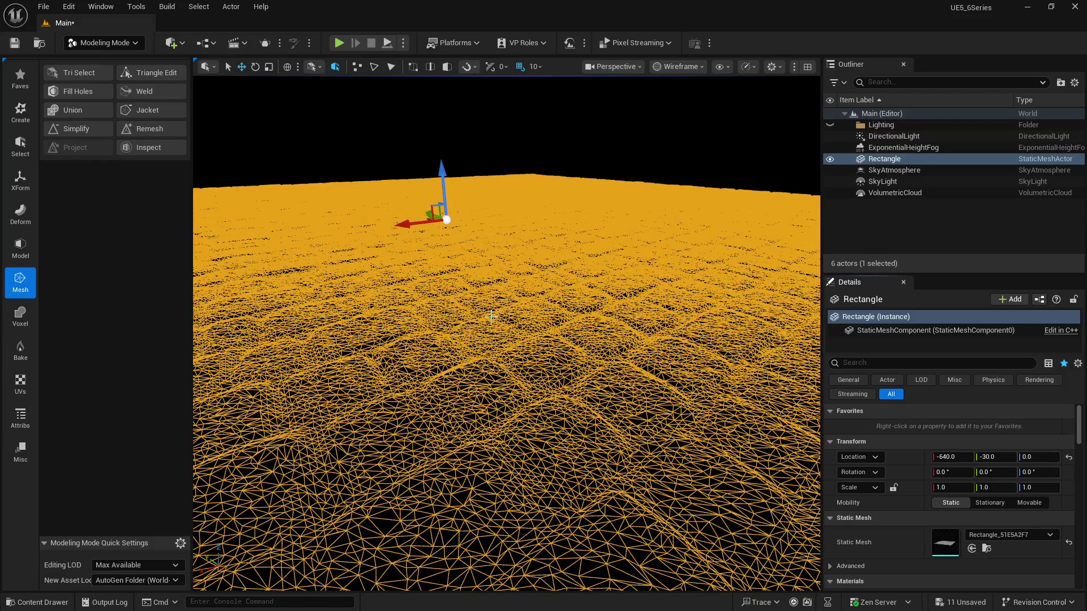
Try a second simplification with UE Standard at 50 percent, preview it in Lit view, and cancel it.
click(95, 130)
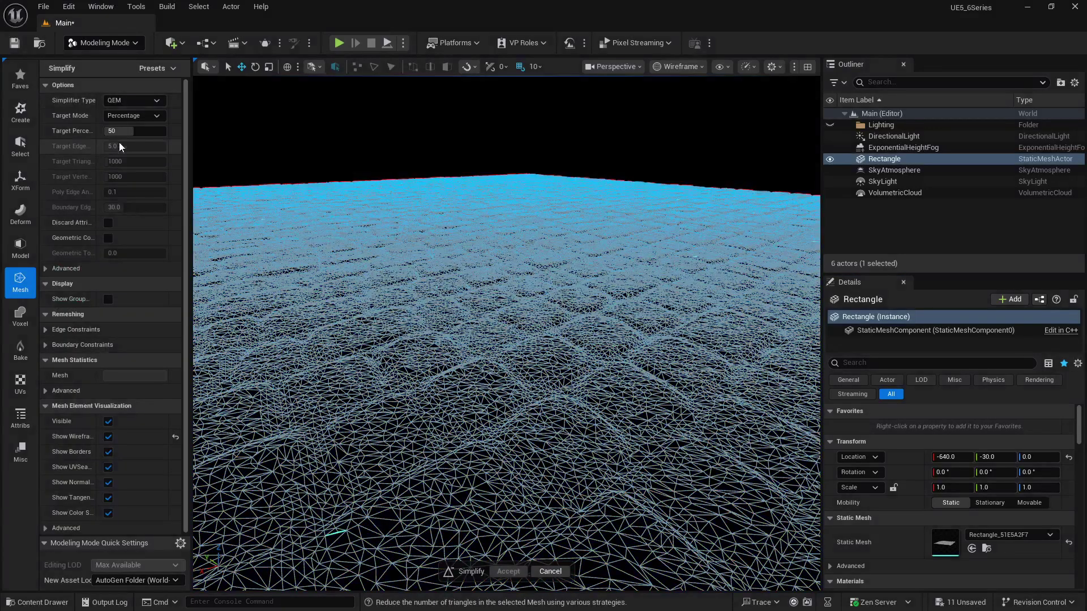
click(133, 100)
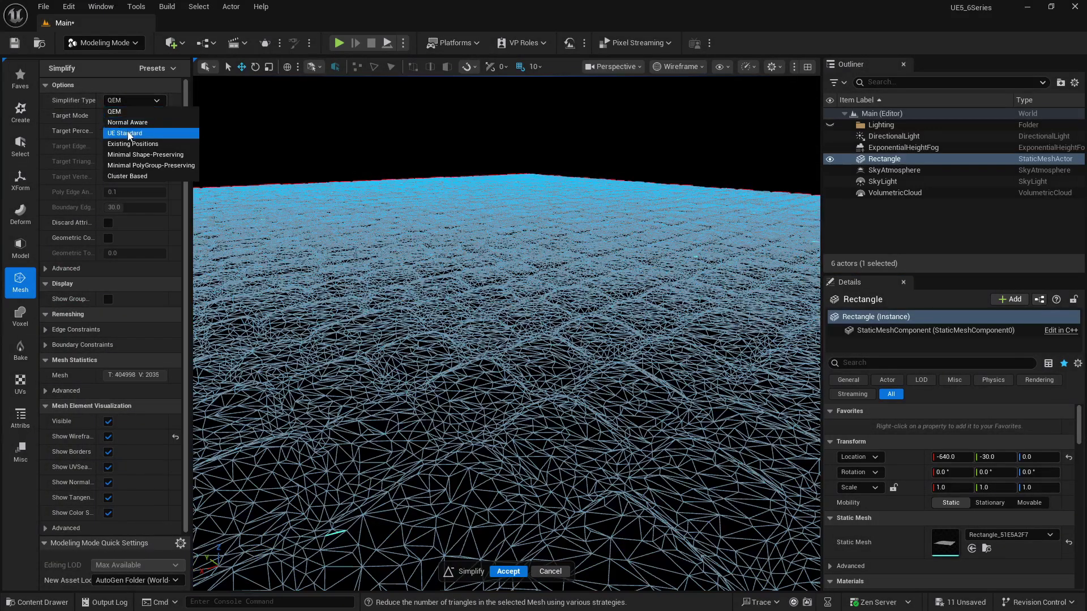
click(129, 133)
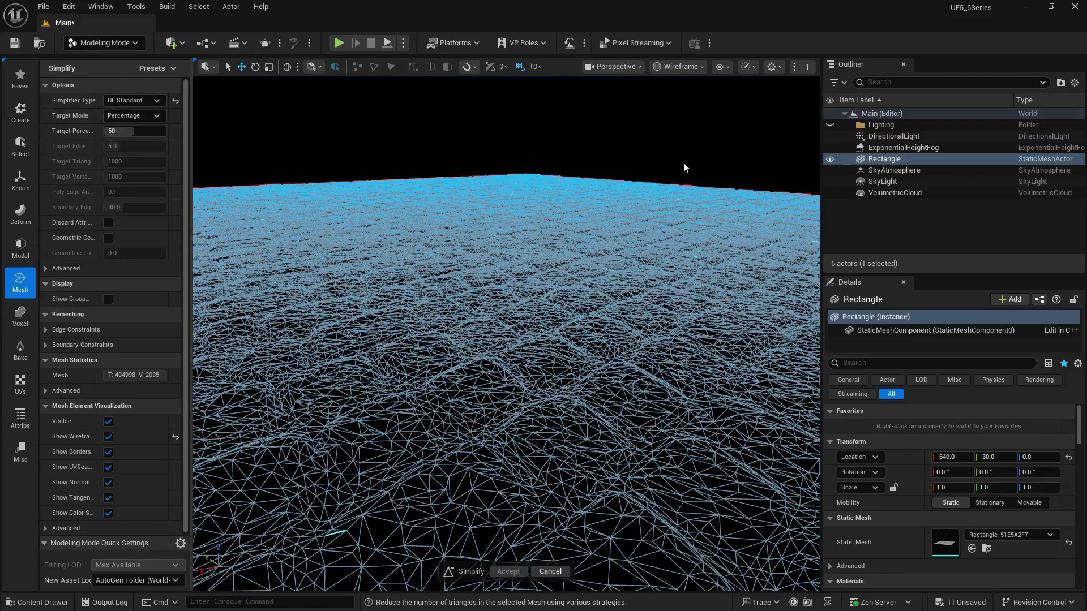
click(681, 65)
click(685, 109)
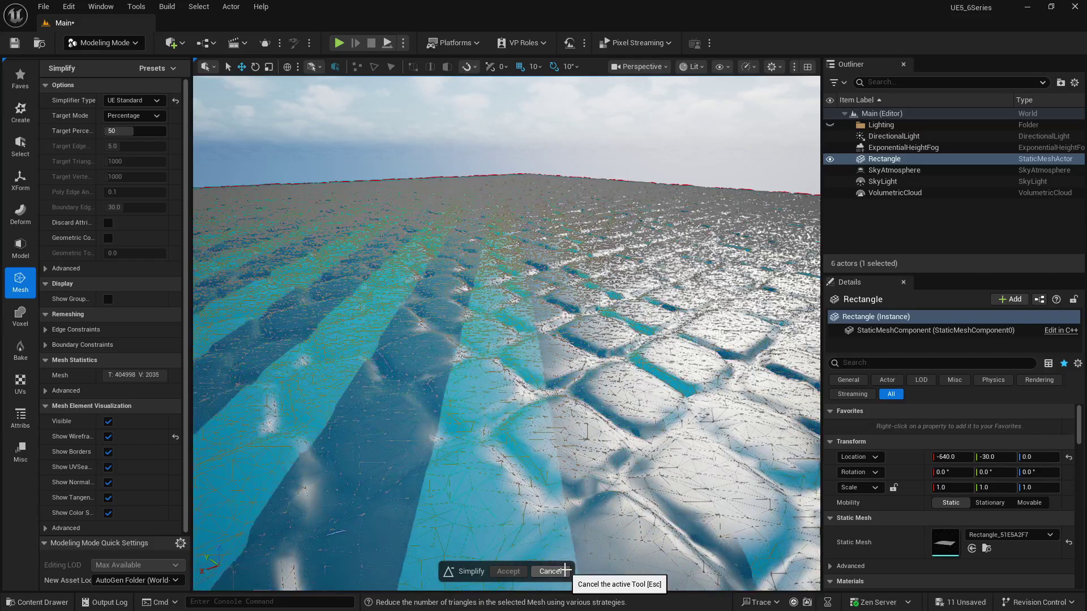
click(564, 570)
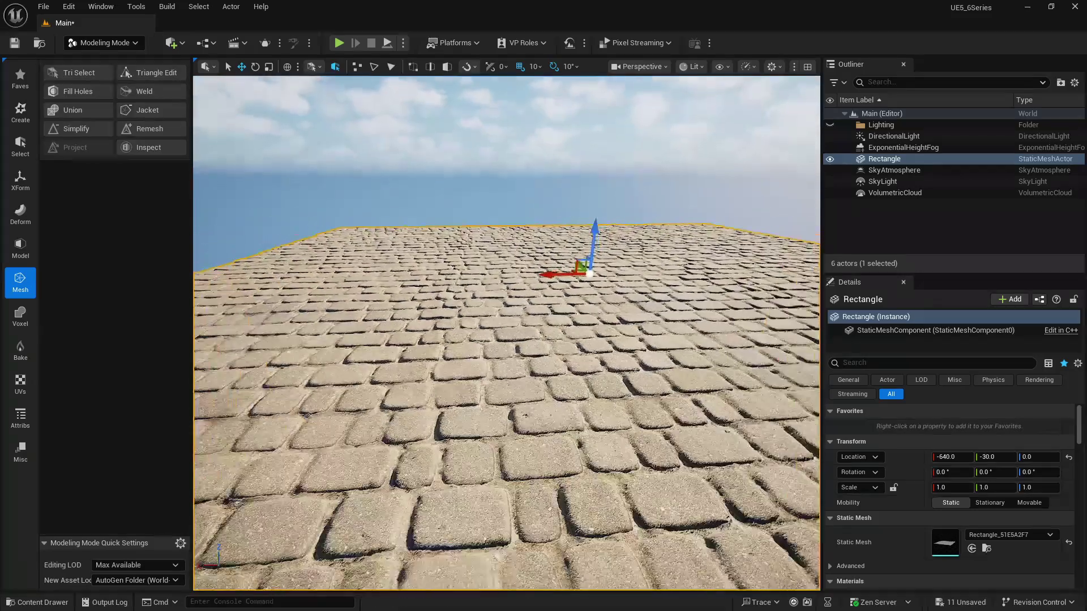
Locate the rectangle's static mesh asset in the content browser and enable Nanite on it.
click(987, 549)
right_click(270, 447)
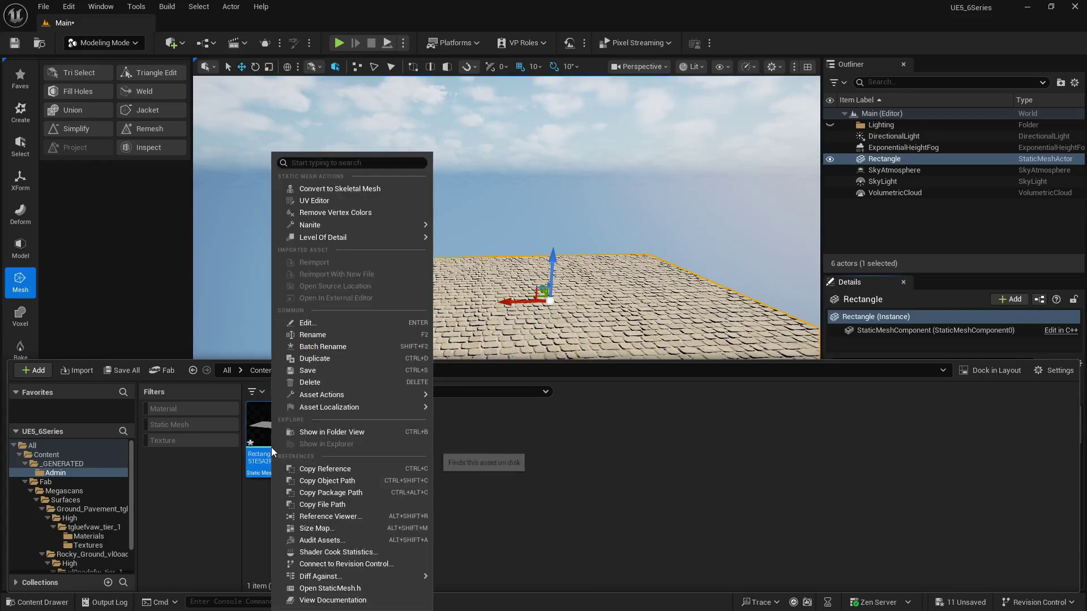
mouse_move(398, 224)
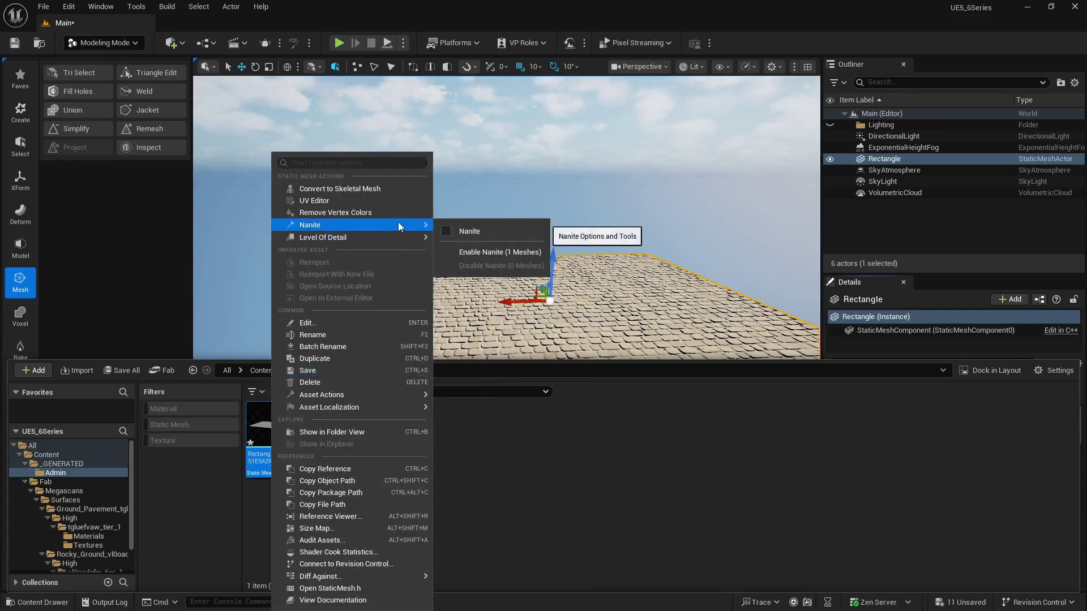
click(486, 253)
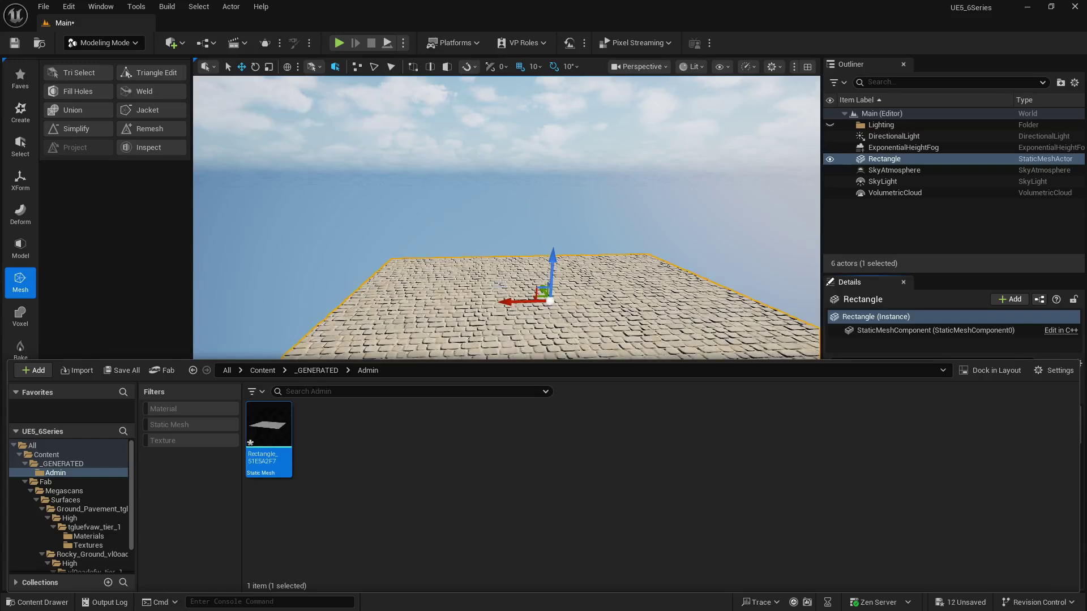
Inspect the pavement in the Nanite Visualization Overview and return the viewport to Lit.
right_drag(508, 246, 654, 141)
click(695, 67)
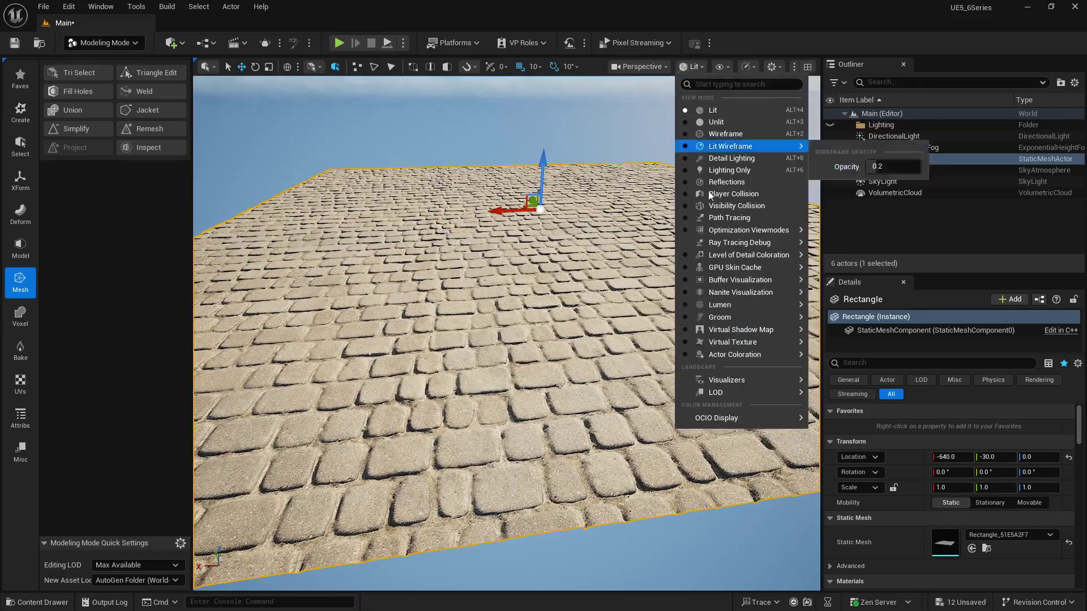
mouse_move(738, 255)
mouse_move(759, 292)
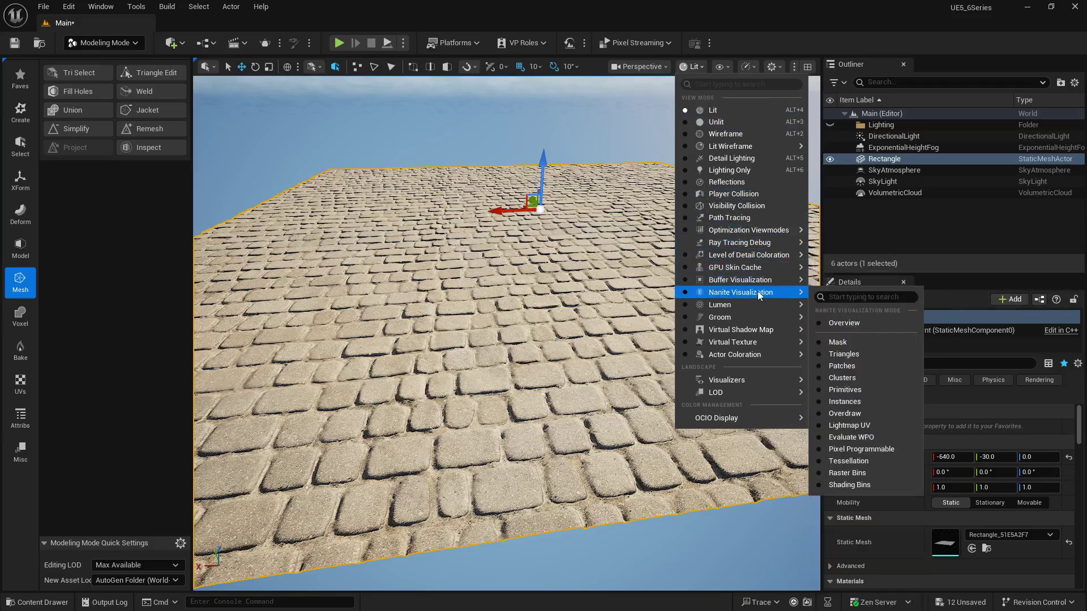
click(851, 326)
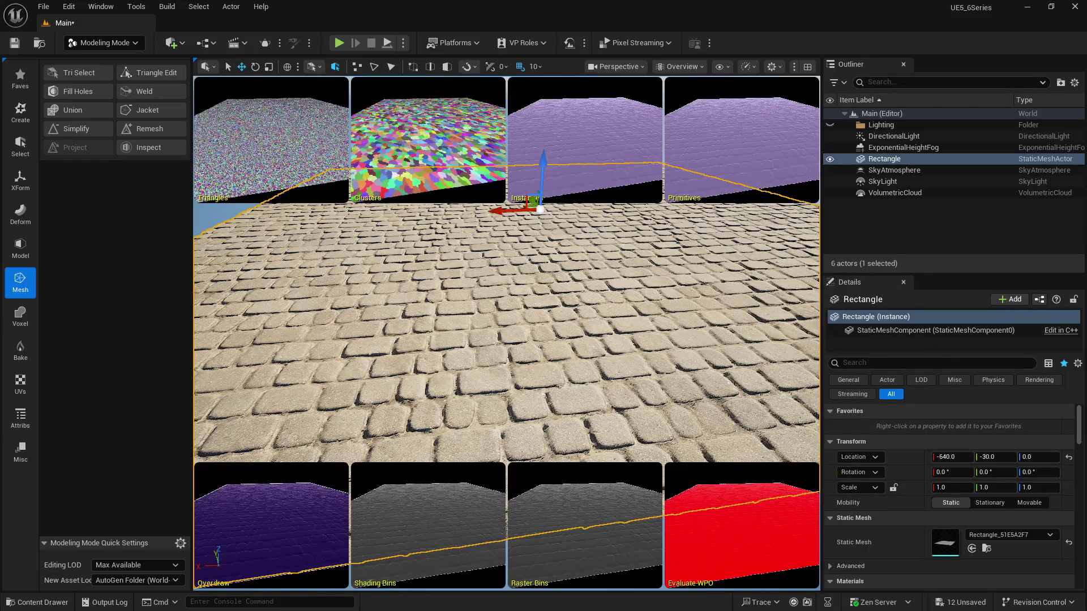
scroll(708, 81, up, 5)
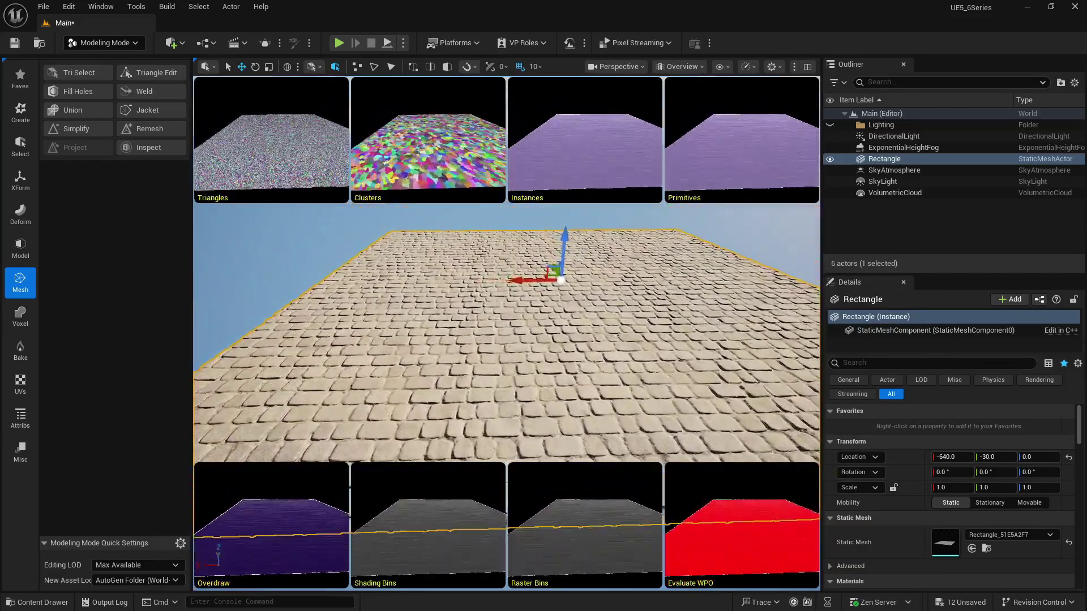
click(693, 68)
click(679, 111)
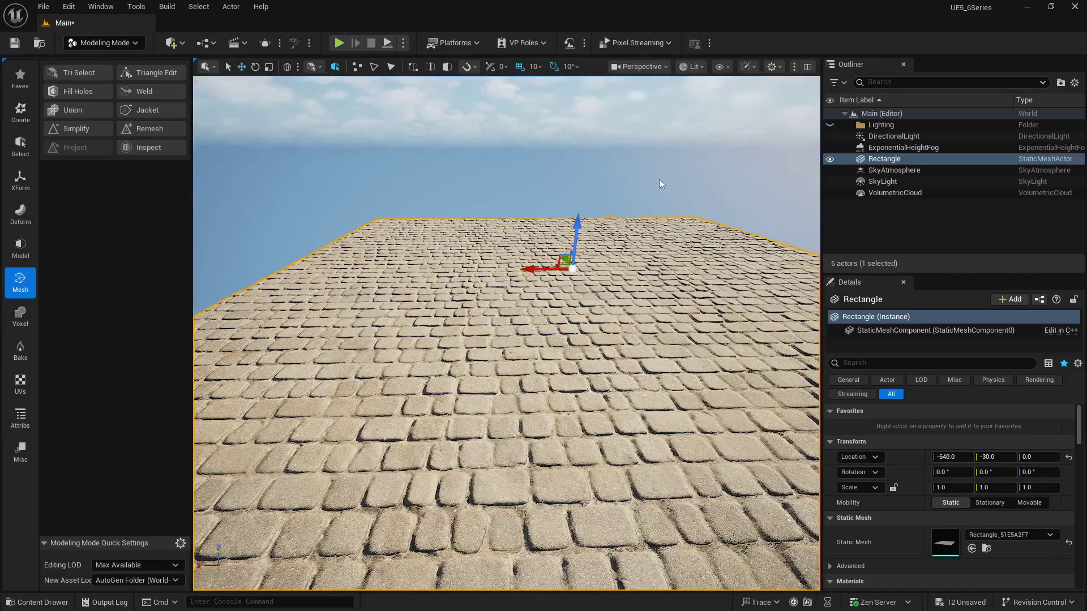
Duplicate the pavement rectangle along the X axis, placing the copy beside the original at X -150.
right_drag(658, 179, 623, 204)
scroll(510, 241, down, 5)
alt+drag(515, 242, 278, 202)
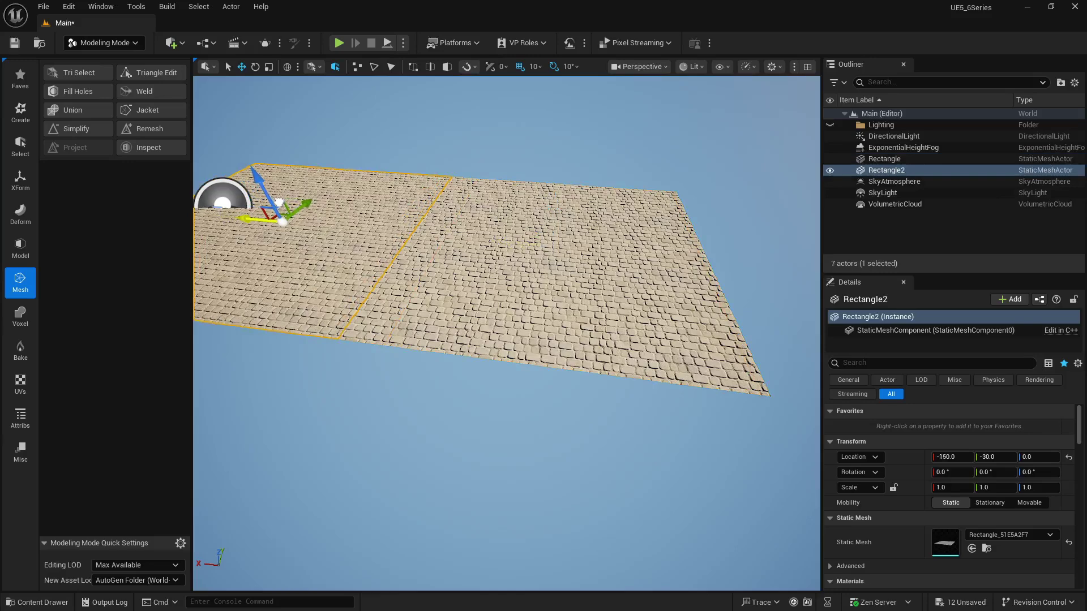
Duplicate both pavement rectangles together along the Y axis, placing the copies at Y -530, and clear the selection.
mouse_move(509, 283)
right_down()
mouse_move(487, 266)
mouse_move(515, 283)
right_up()
ctrl+click(884, 159)
alt+drag(665, 270, 281, 338)
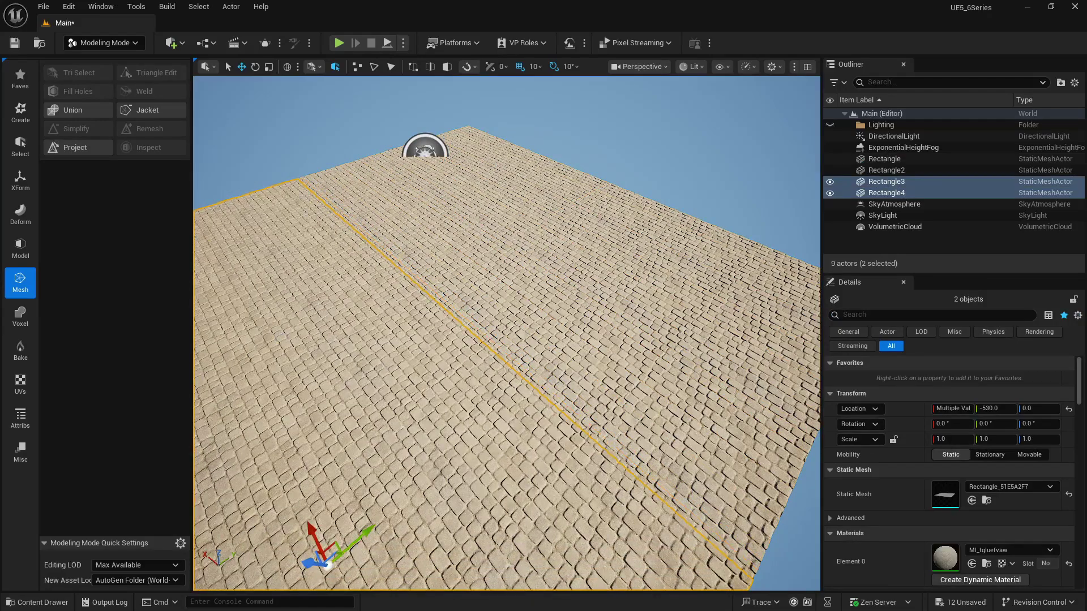
key(Escape)
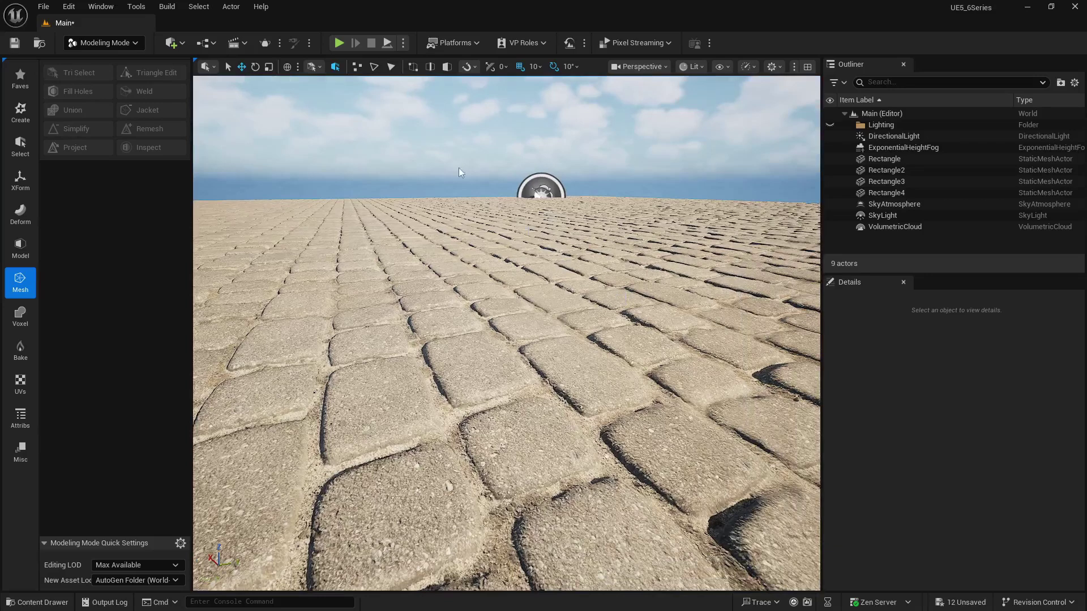
Create a Cine Camera Actor at the current low viewpoint over the pavement.
click(784, 63)
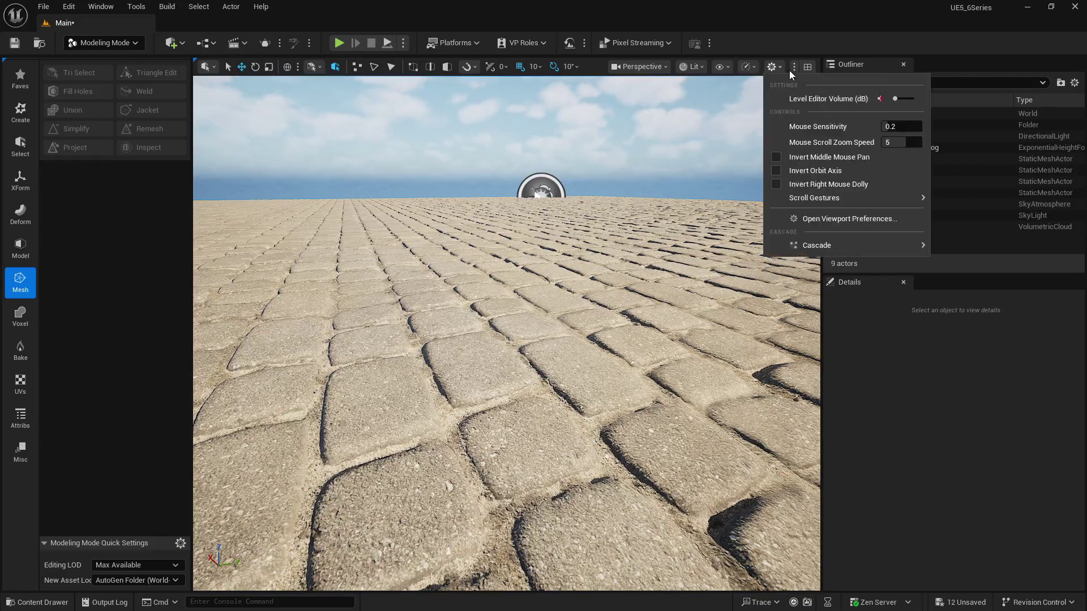
click(793, 66)
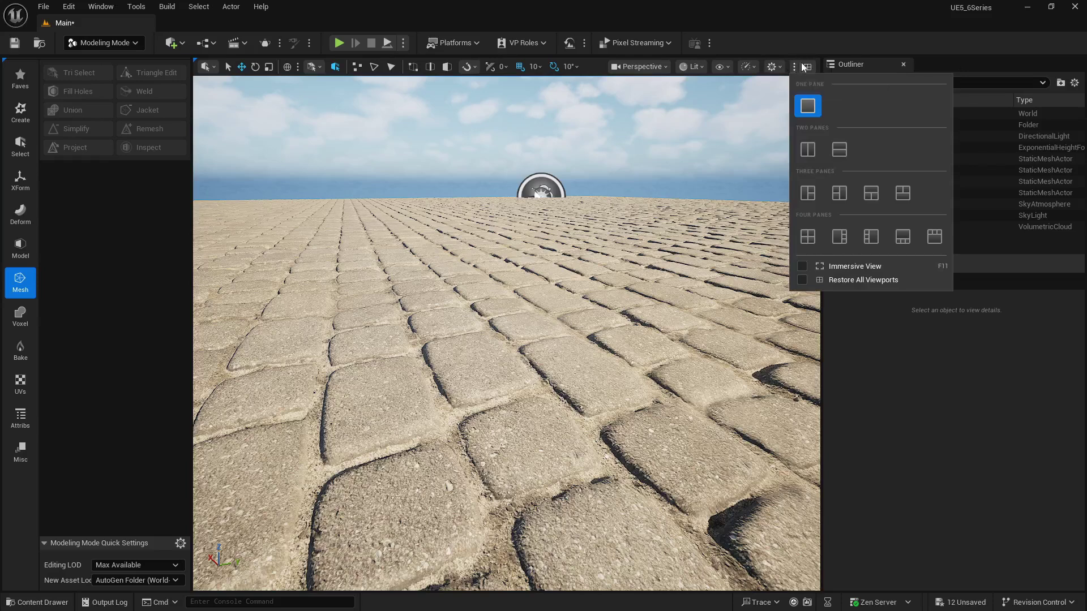
click(650, 65)
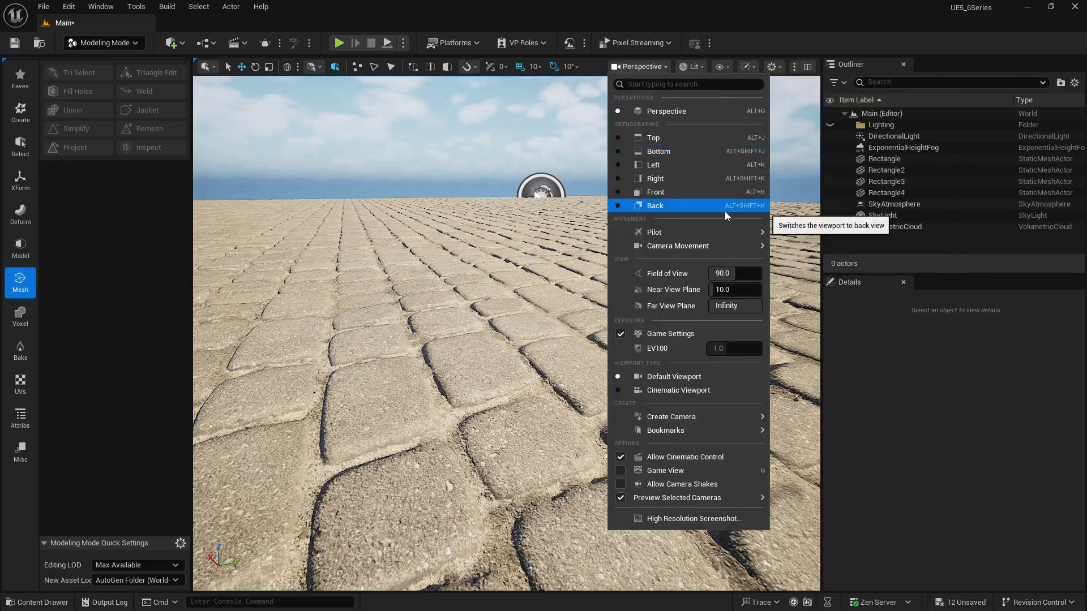
mouse_move(738, 418)
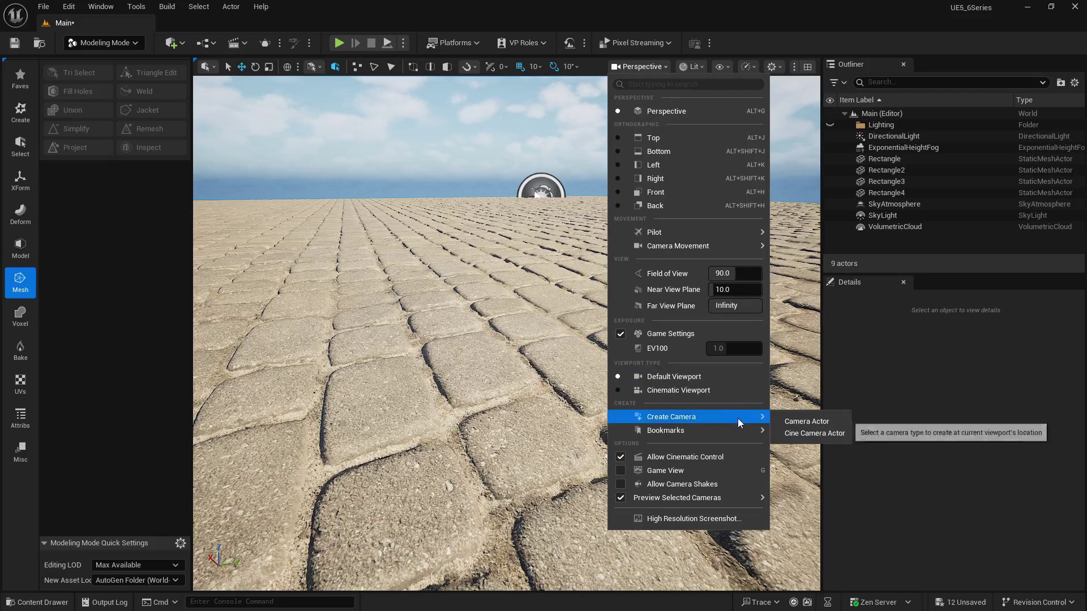
click(809, 433)
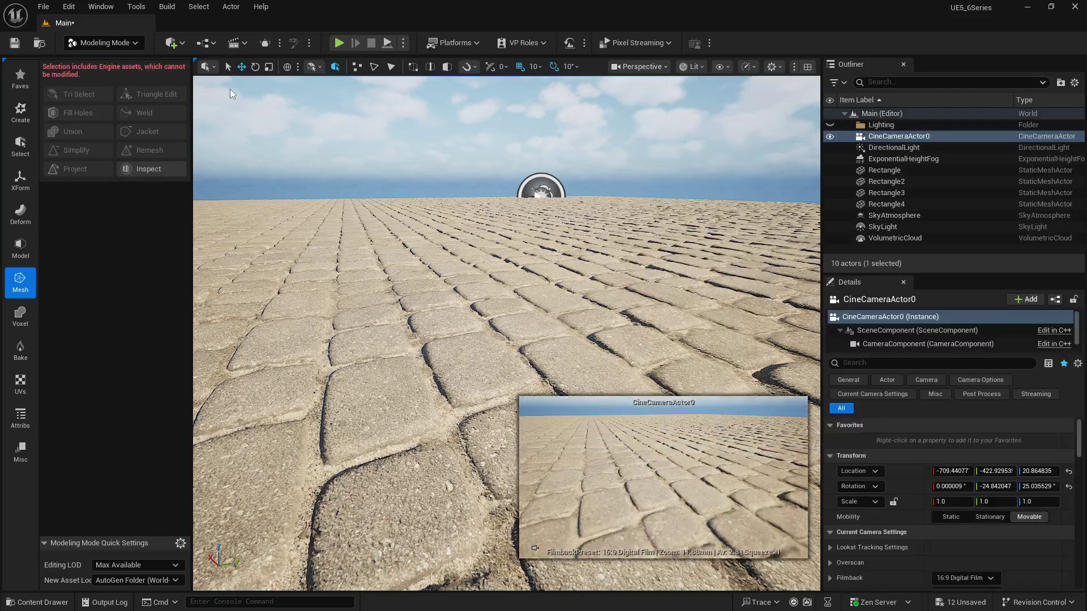
Switch to the Cinematic Viewport and look through CineCameraActor0.
click(665, 67)
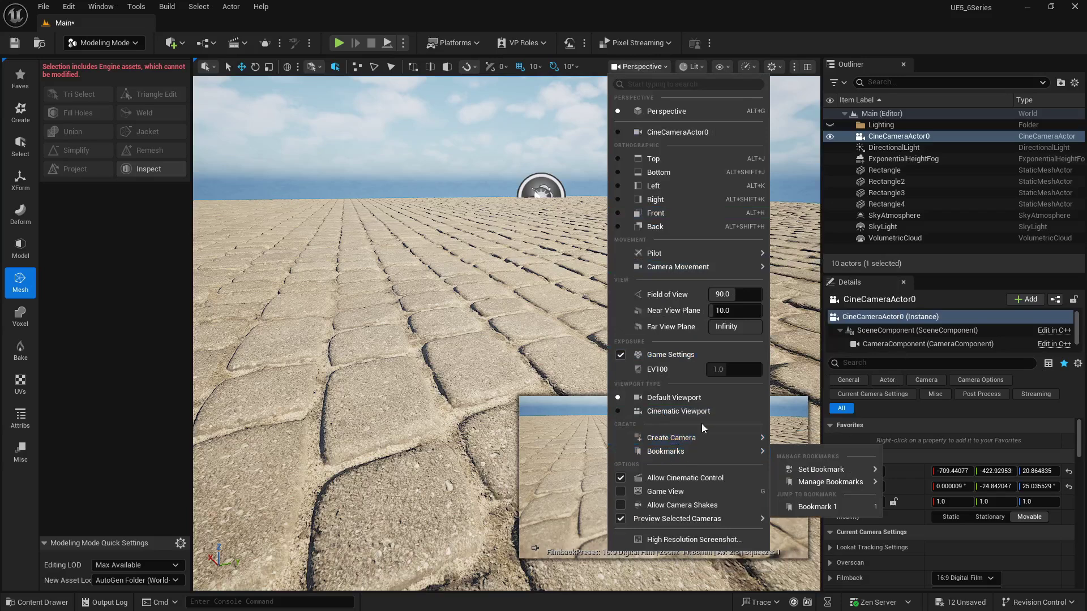
click(715, 411)
click(651, 66)
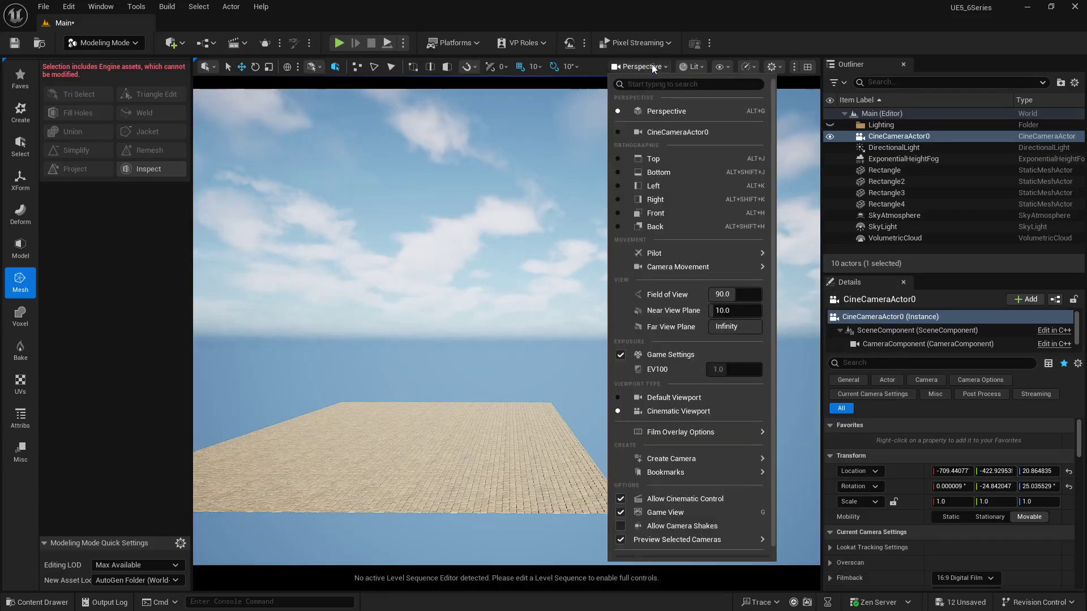
click(697, 132)
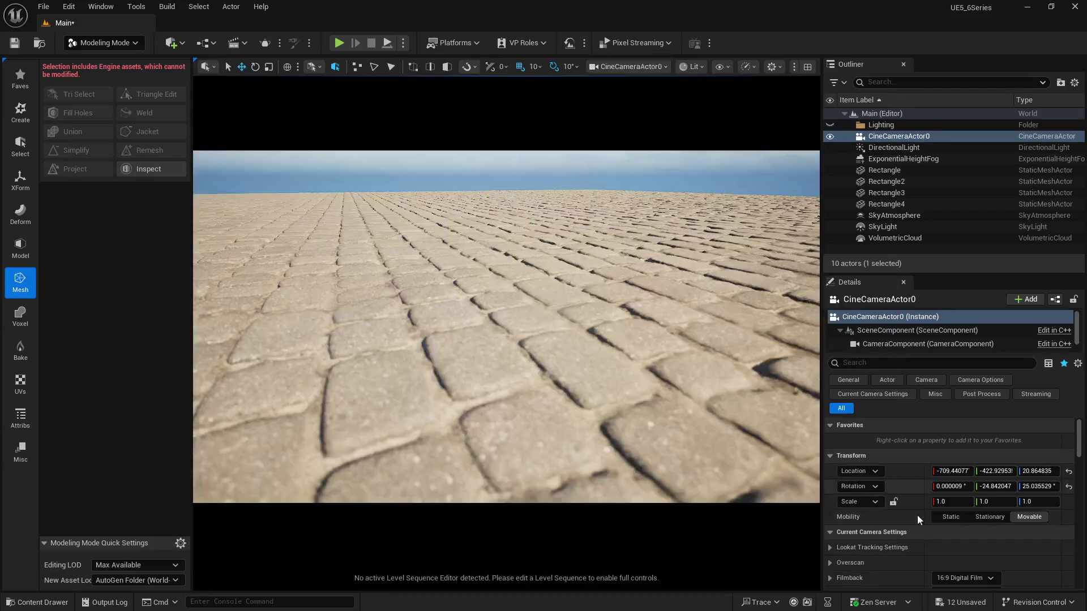
Aim the cine camera further down and across the paving stones, and set its current focal length to 50.
scroll(868, 549, down, 2)
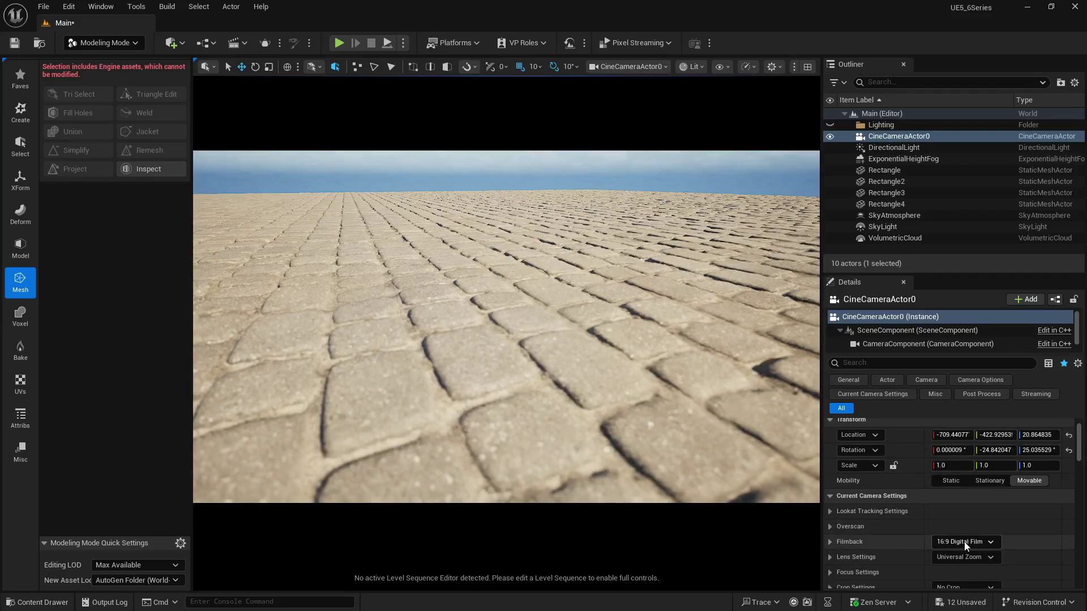
right_drag(764, 481, 818, 516)
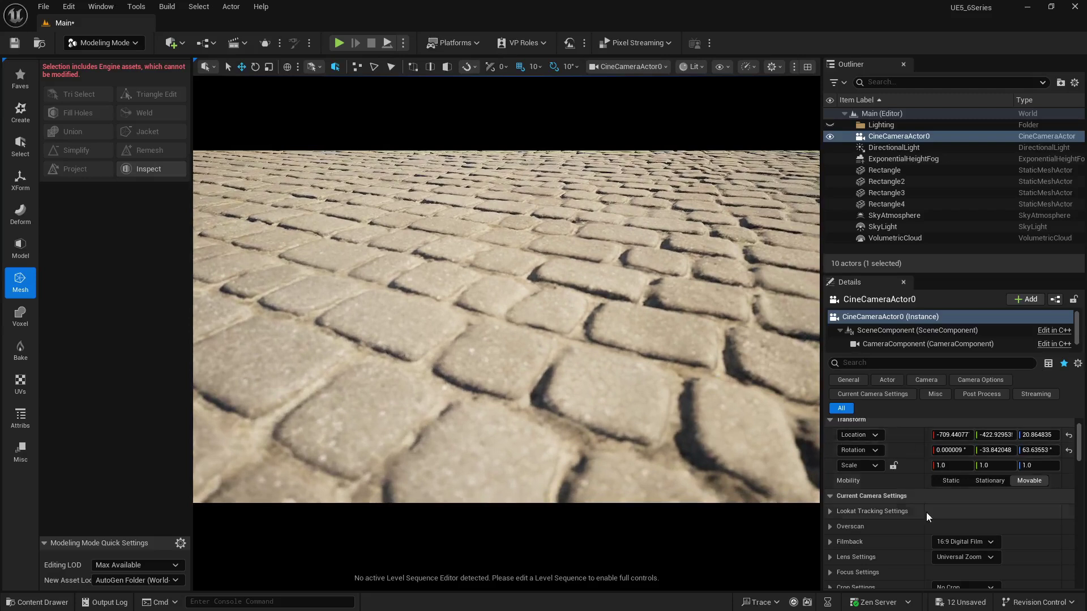
scroll(929, 516, down, 3)
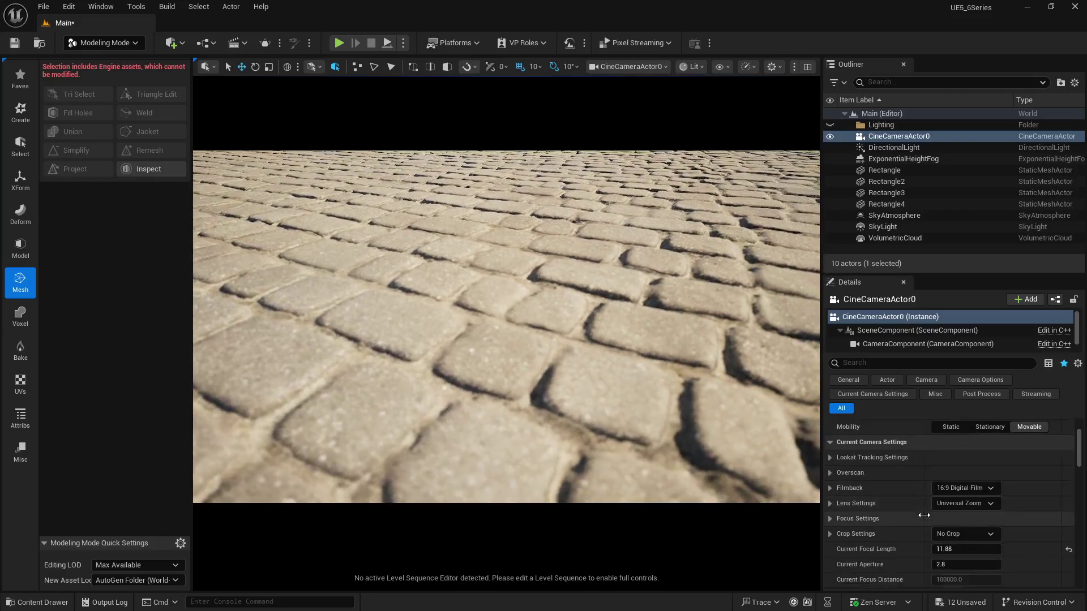
click(951, 549)
text(50)
key(Return)
scroll(919, 459, down, 3)
right_drag(673, 377, 673, 376)
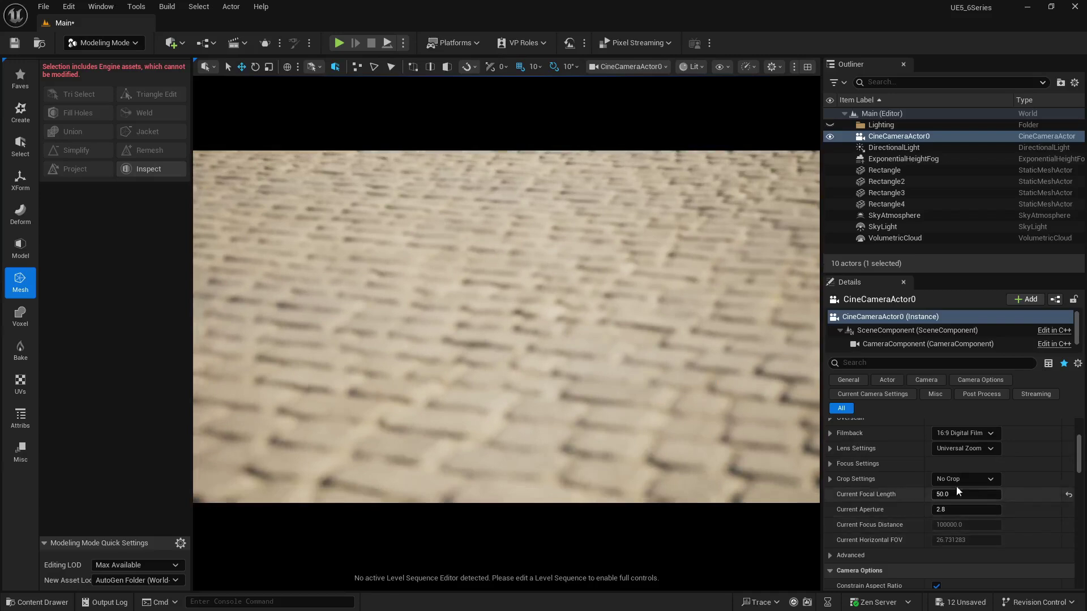
Set the cine camera's manual focus distance to about 204.5 cm by sampling a paving stone in the view.
scroll(864, 487, up, 2)
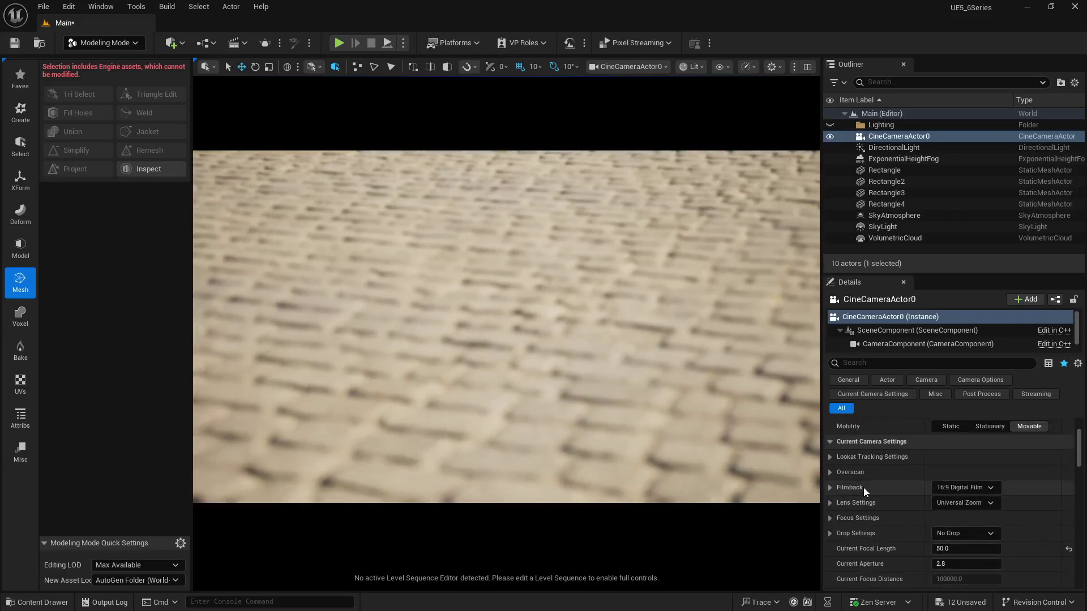
click(830, 488)
scroll(837, 511, down, 4)
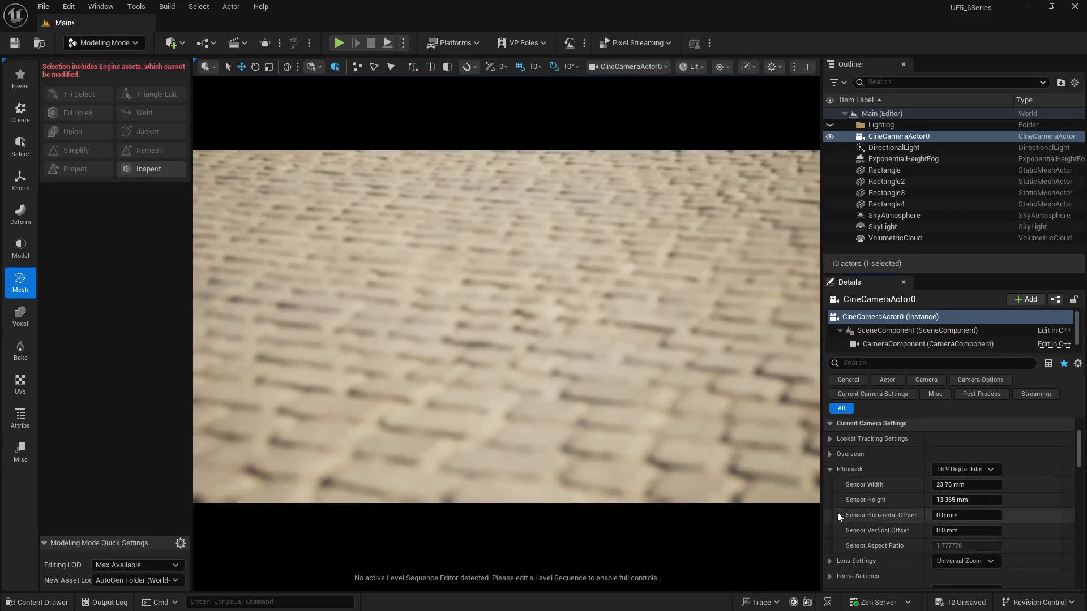
click(833, 522)
click(993, 552)
click(586, 401)
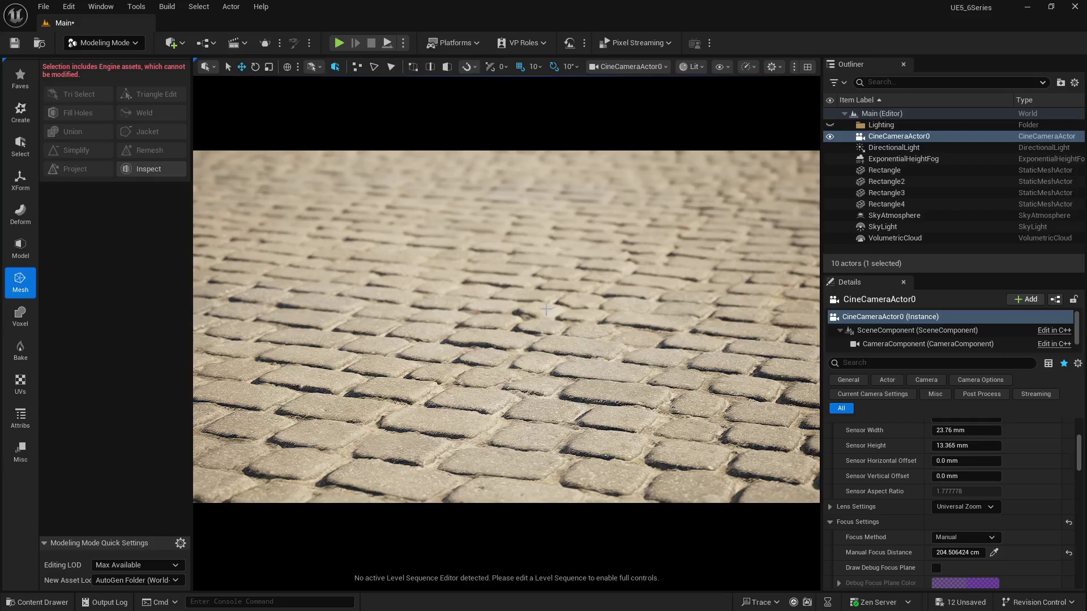
Select the pavement piece in view, try rotating the atmosphere light across the stones, and undo the light rotation.
click(530, 268)
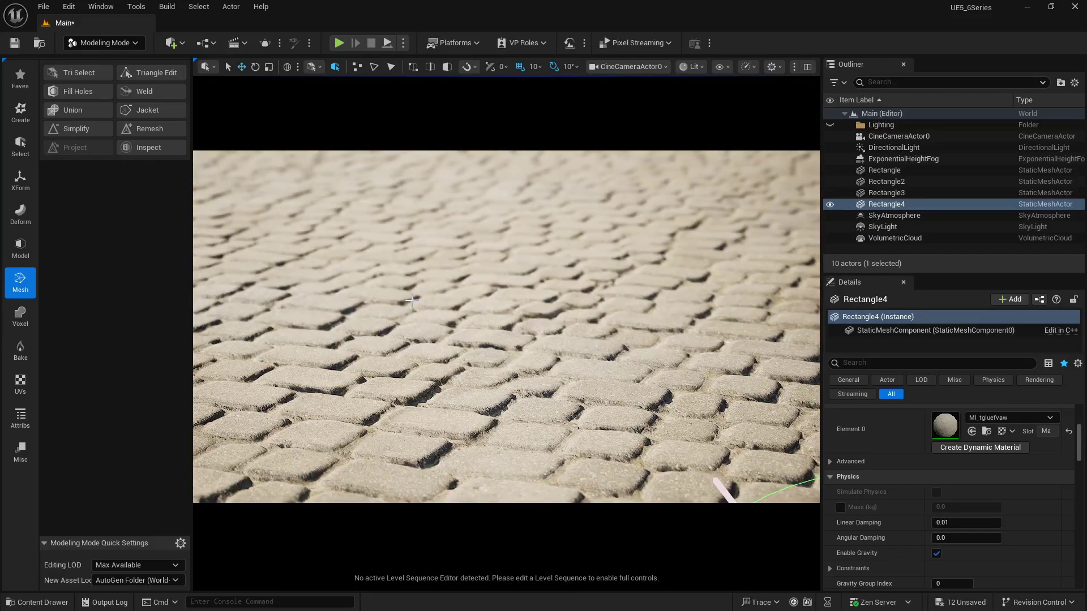
key(ctrl+z)
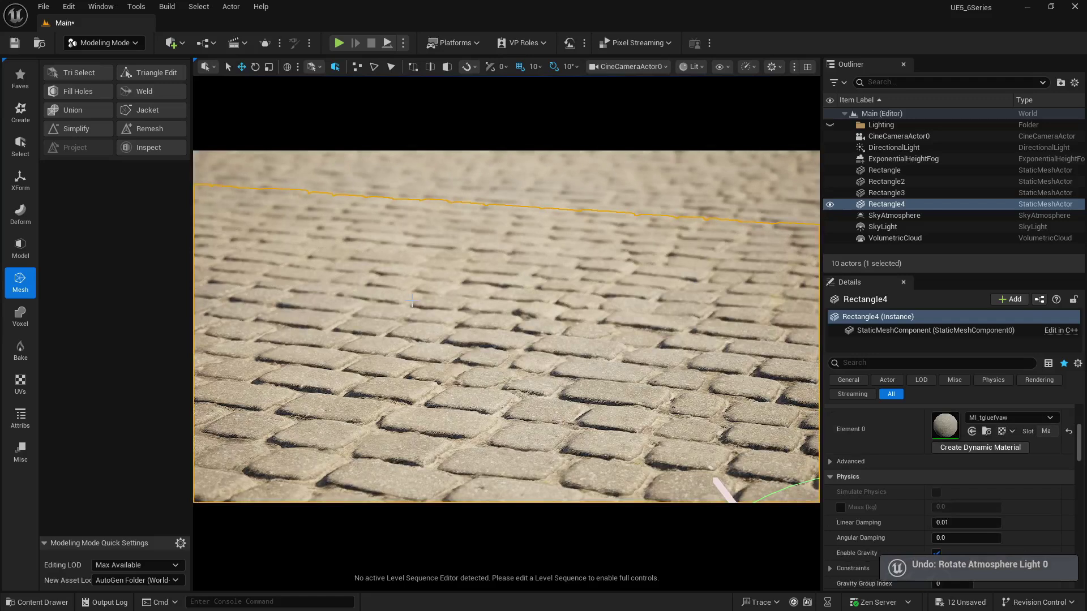